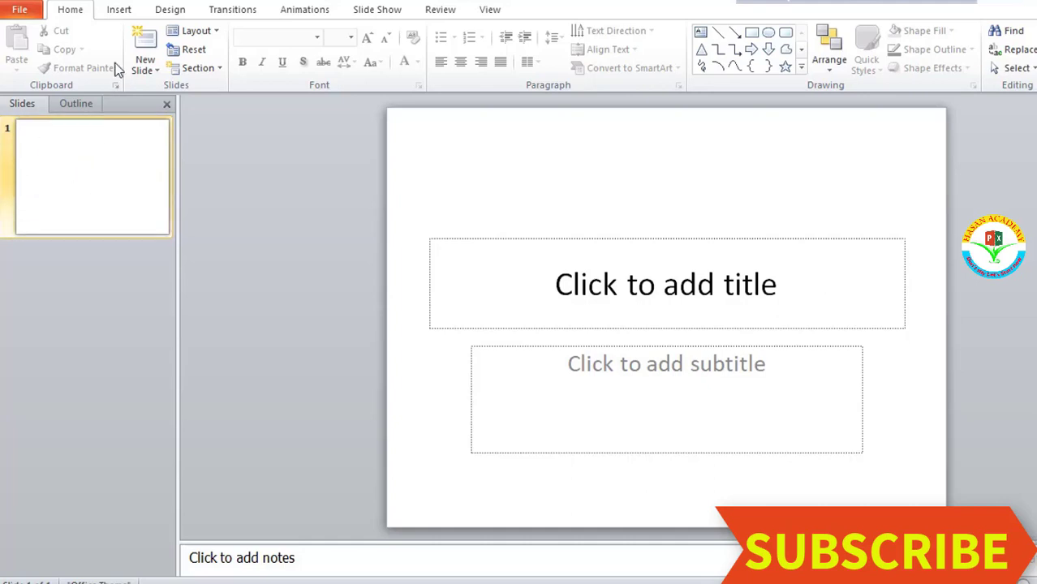
Add two trial slides, preview the new-slide layouts, then delete both, leaving only slide 1.
{"action": "left_click", "coordinate": [141, 51]}
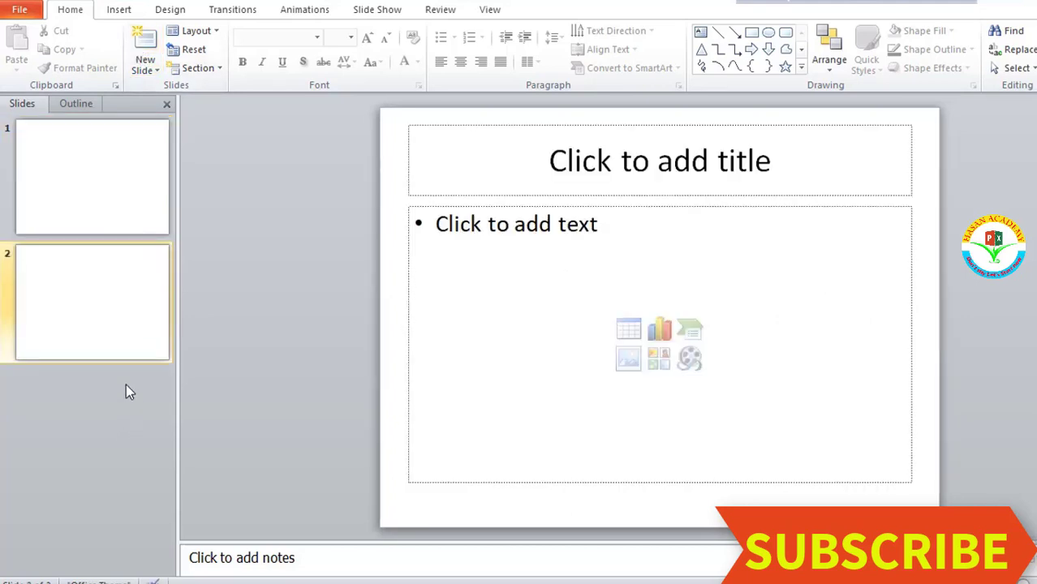
{"action": "right_click", "coordinate": [95, 286]}
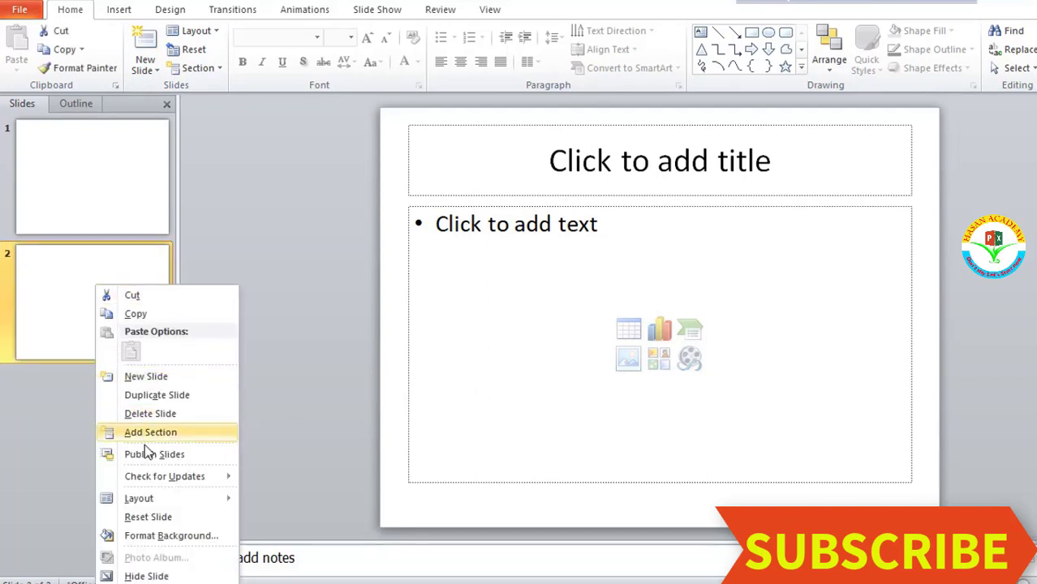
{"action": "left_click", "coordinate": [136, 379]}
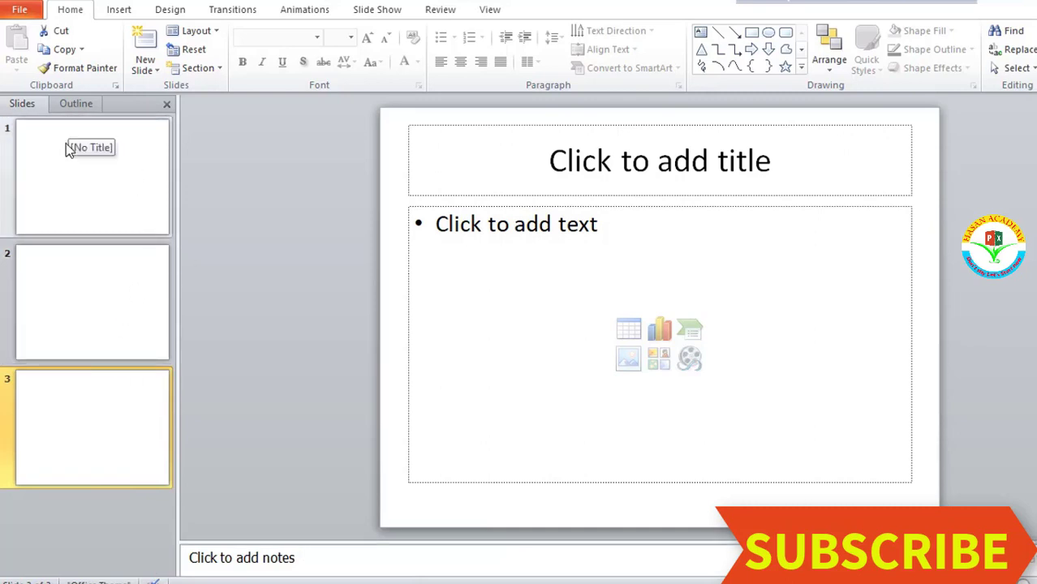
{"action": "left_click", "coordinate": [154, 69]}
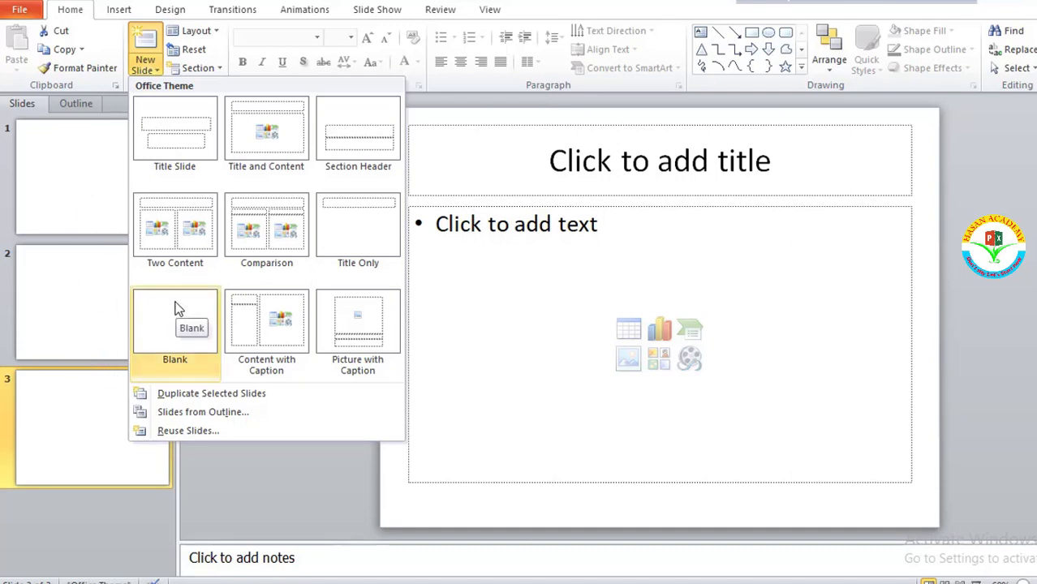
{"action": "left_click", "coordinate": [90, 423]}
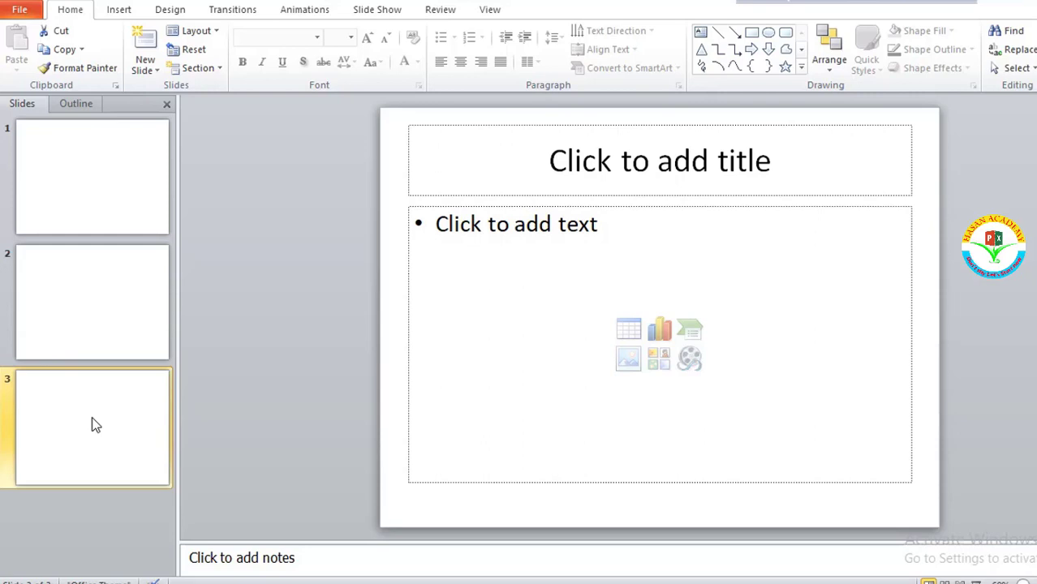
{"action": "right_click", "coordinate": [92, 419]}
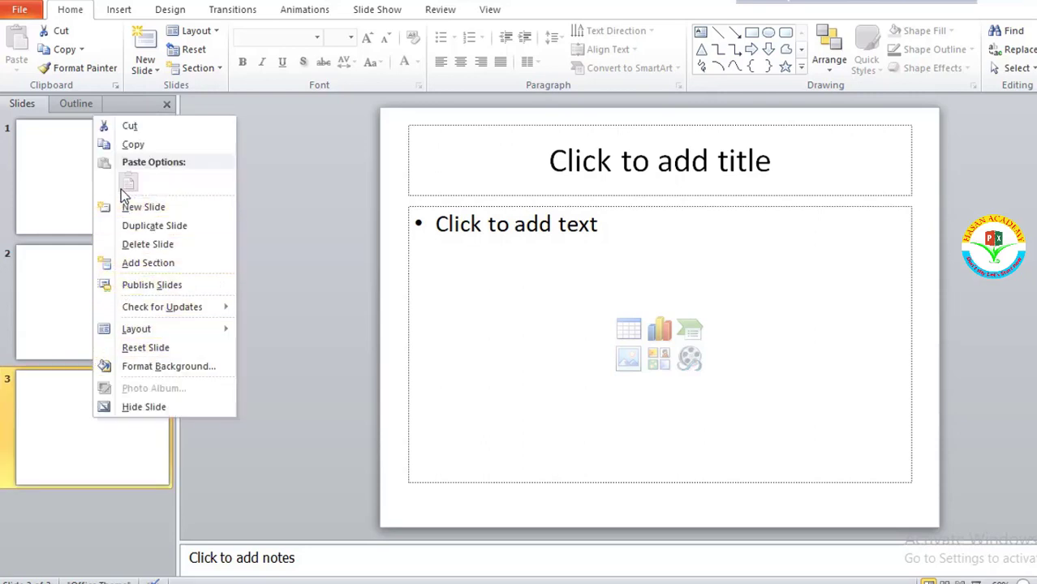
{"action": "left_click", "coordinate": [146, 245]}
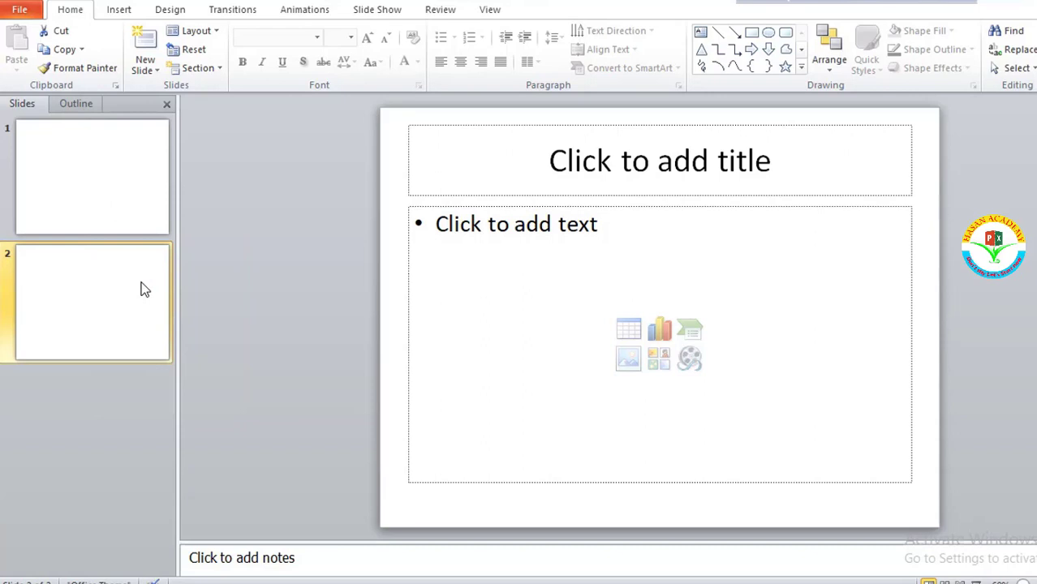
{"action": "key", "text": "Delete"}
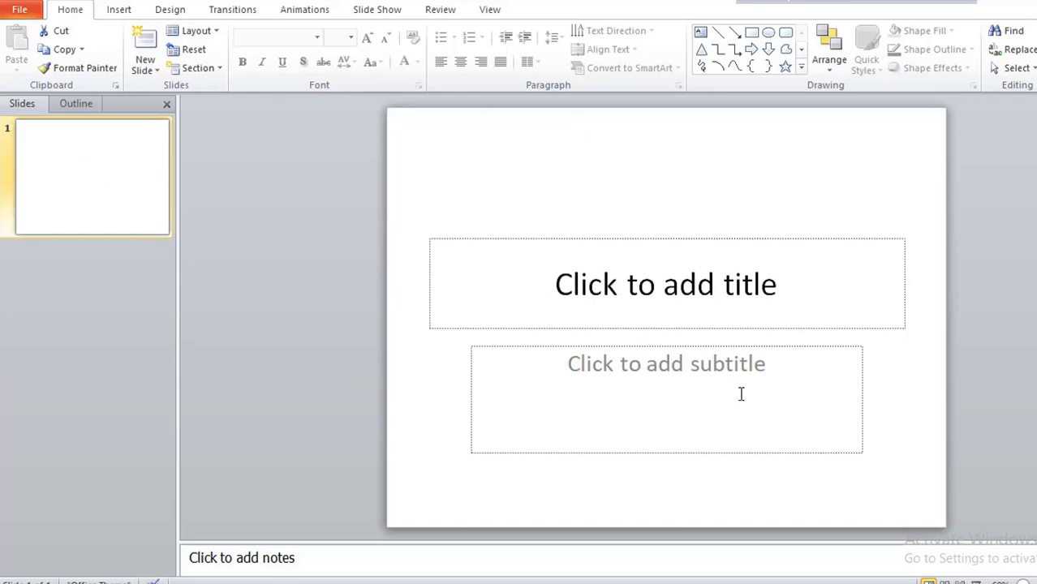
Title the first slide 'Hasan Academy'.
{"action": "left_click", "coordinate": [570, 313]}
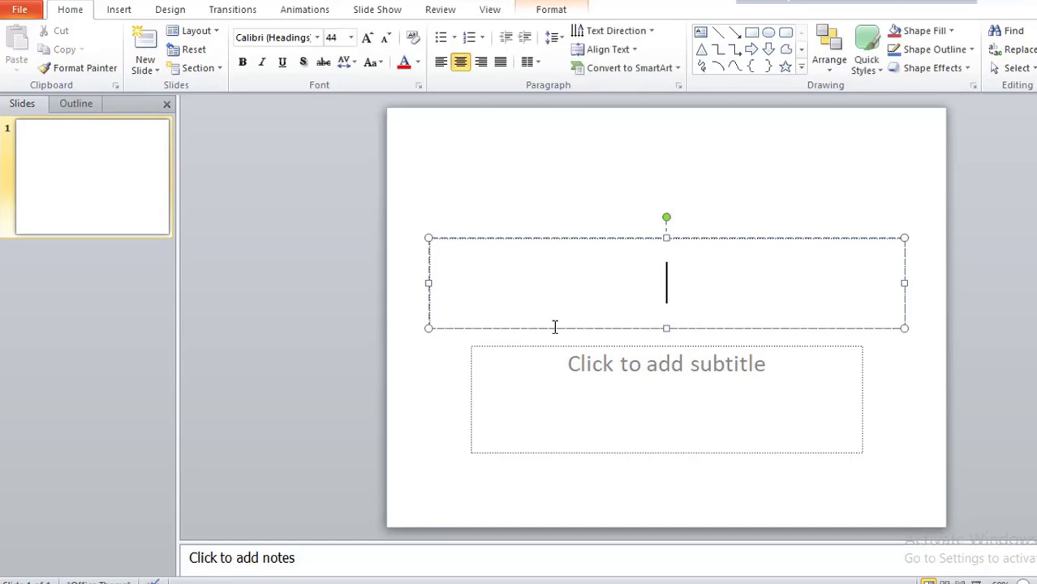
{"action": "type", "text": "H"}
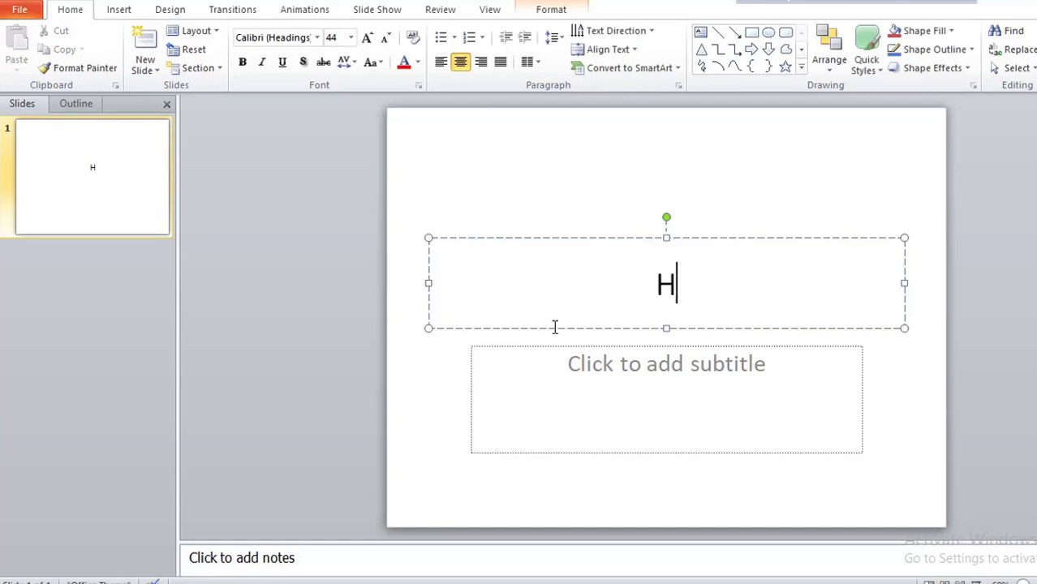
{"action": "type", "text": "asan "}
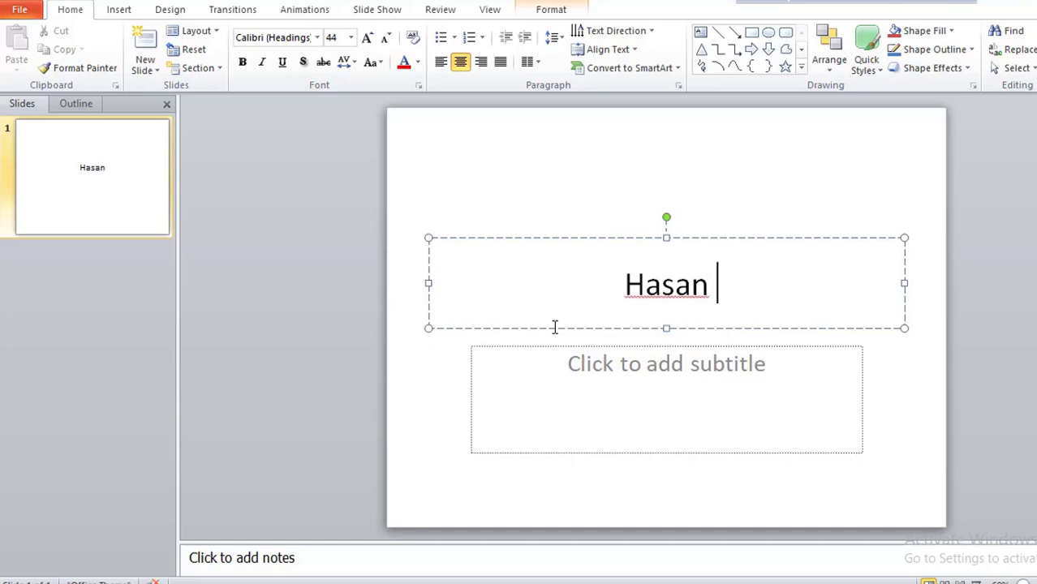
{"action": "type", "text": "Acade"}
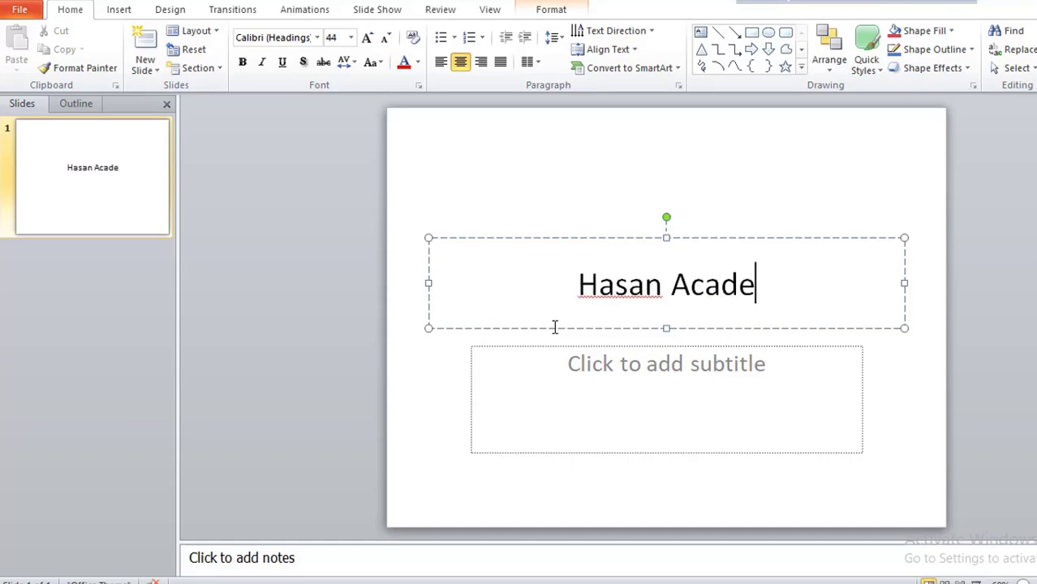
{"action": "type", "text": "my"}
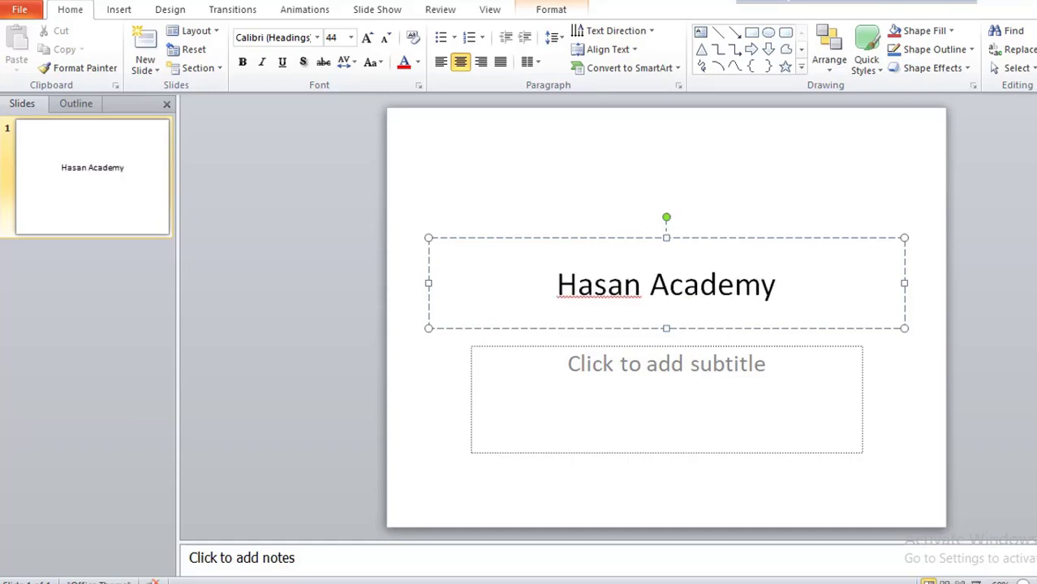
{"action": "left_click", "coordinate": [512, 187]}
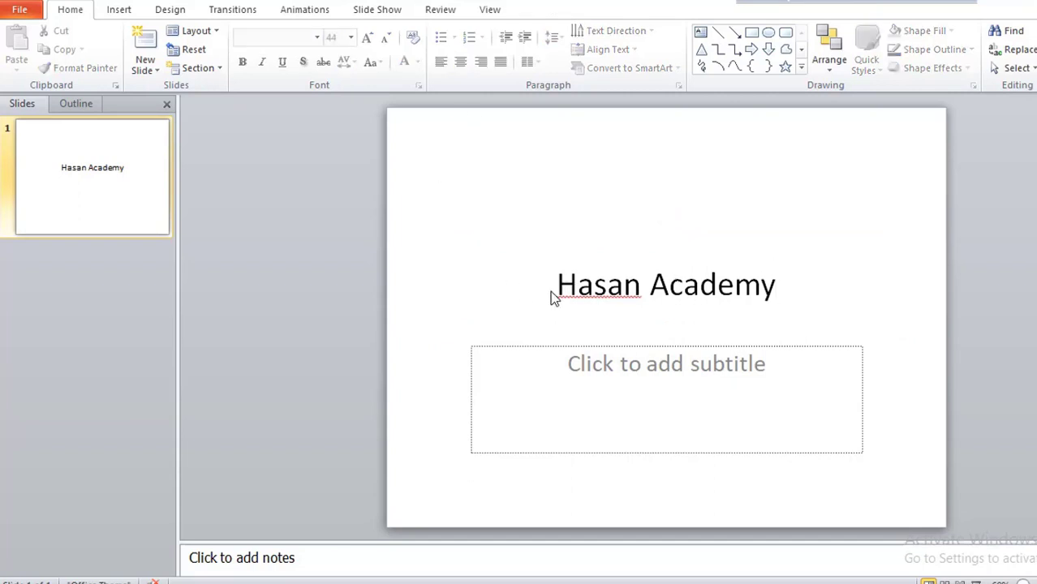
Duplicate slide 1 as slide 2 and select its 'Hasan Academy' title box.
{"action": "right_click", "coordinate": [40, 175]}
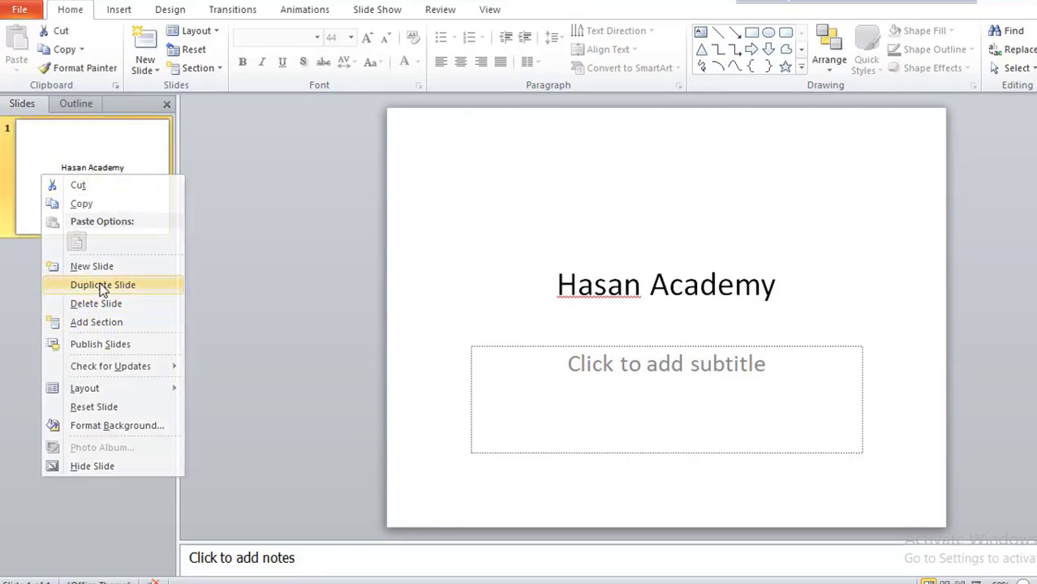
{"action": "left_click", "coordinate": [102, 285]}
{"action": "left_click", "coordinate": [72, 179]}
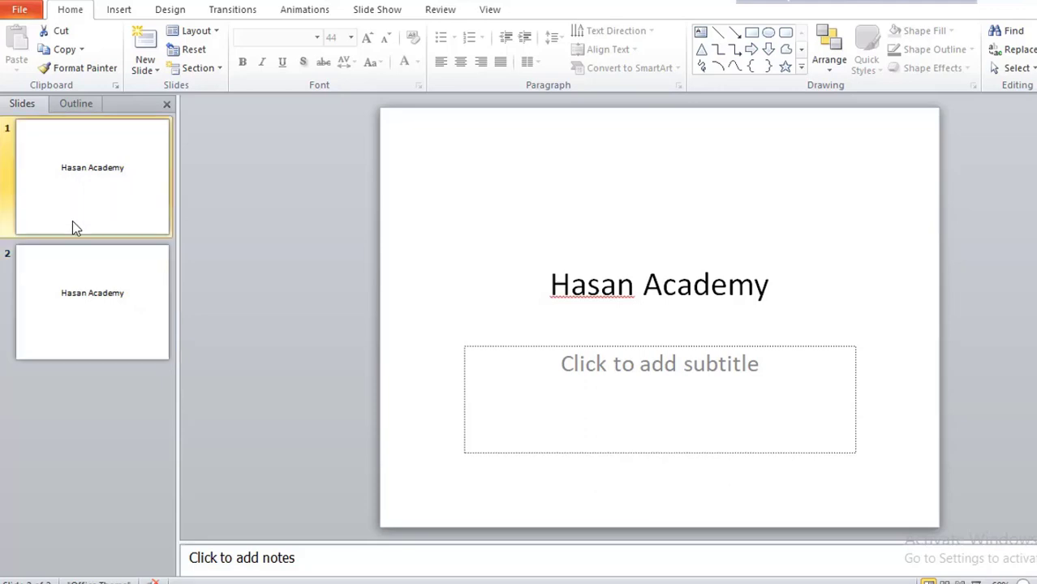
{"action": "left_click", "coordinate": [77, 271]}
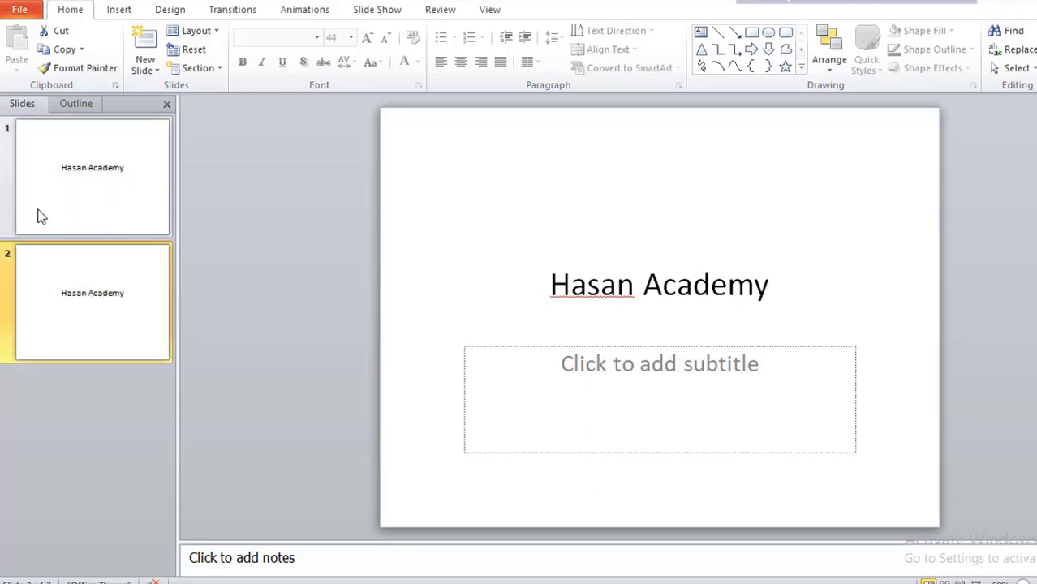
{"action": "left_click", "coordinate": [587, 285]}
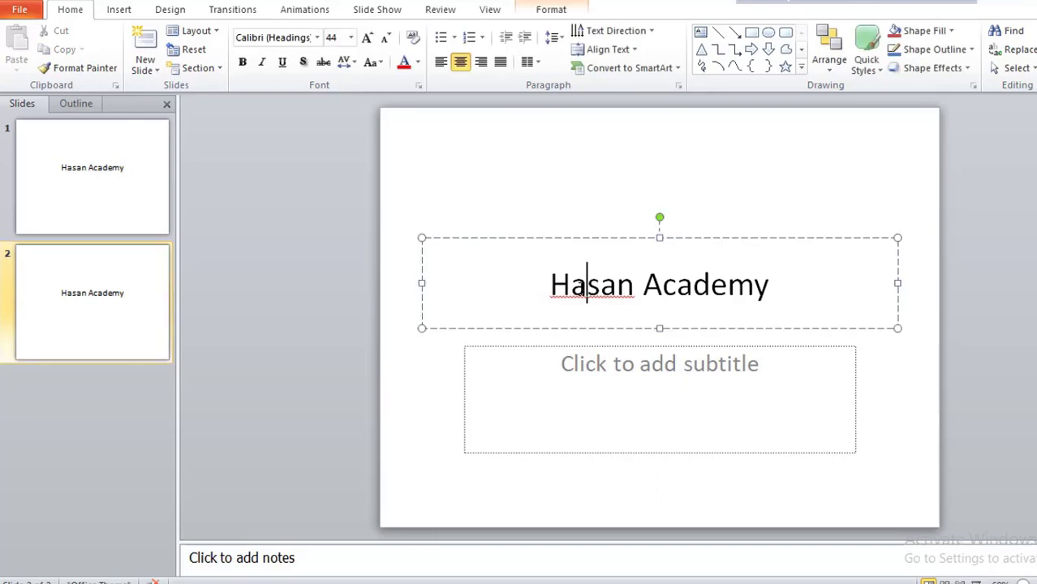
{"action": "left_click", "coordinate": [524, 239]}
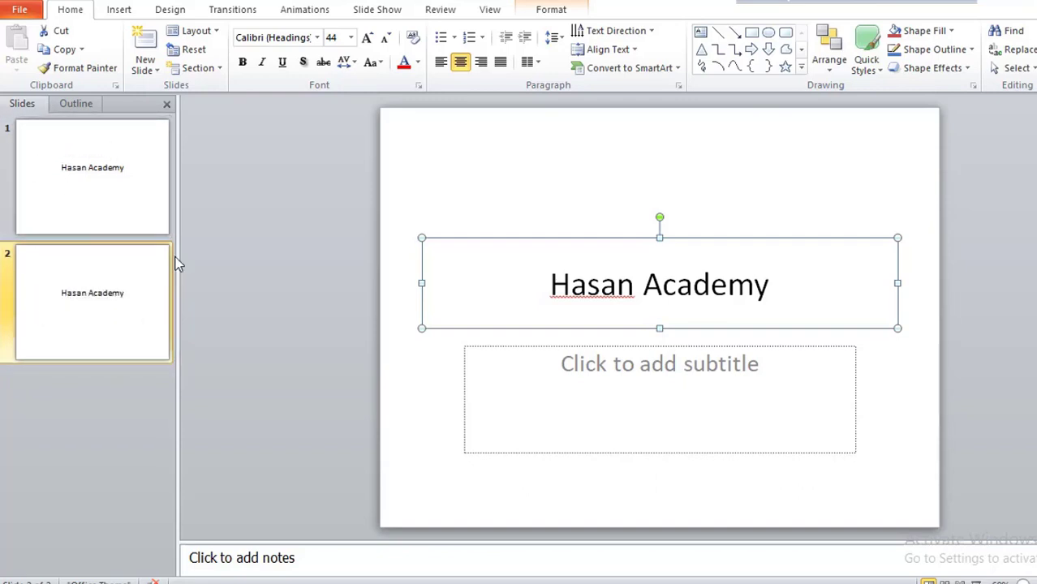
Return to slide 1 and erase the text from its title placeholder.
{"action": "left_click", "coordinate": [80, 198]}
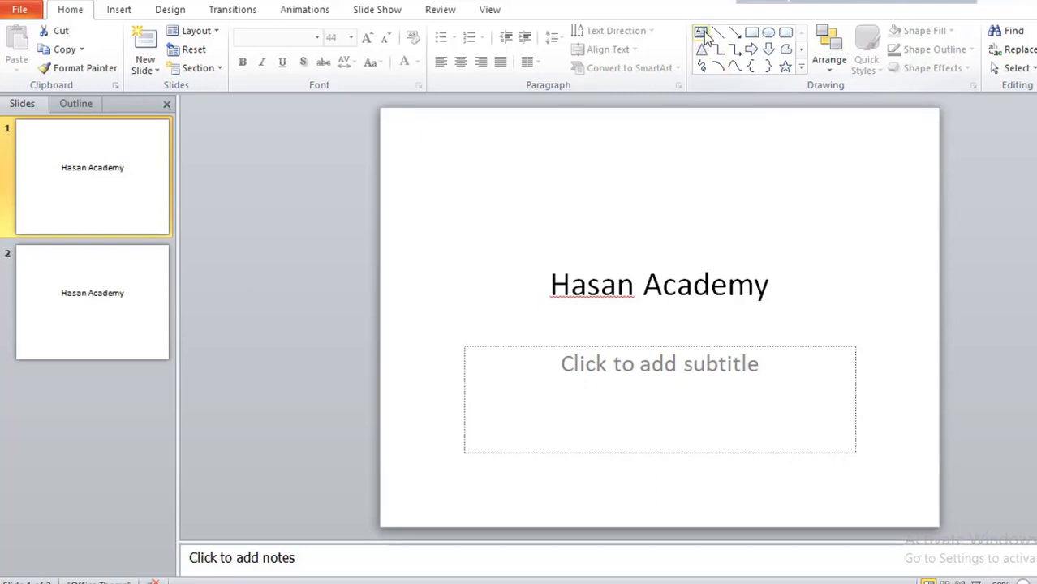
{"action": "left_click", "coordinate": [638, 264]}
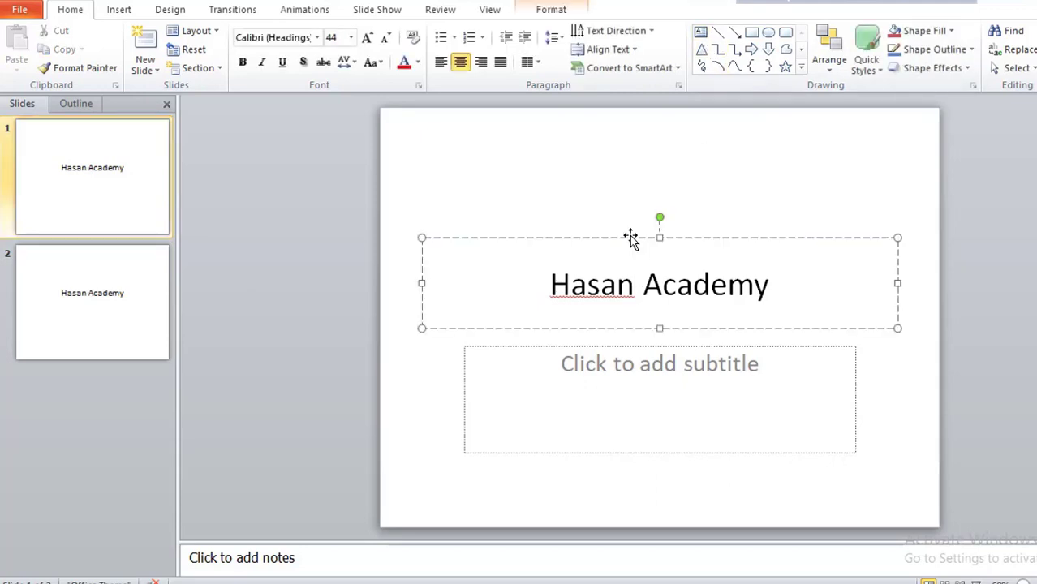
{"action": "left_click", "coordinate": [632, 239]}
{"action": "key", "text": "Delete"}
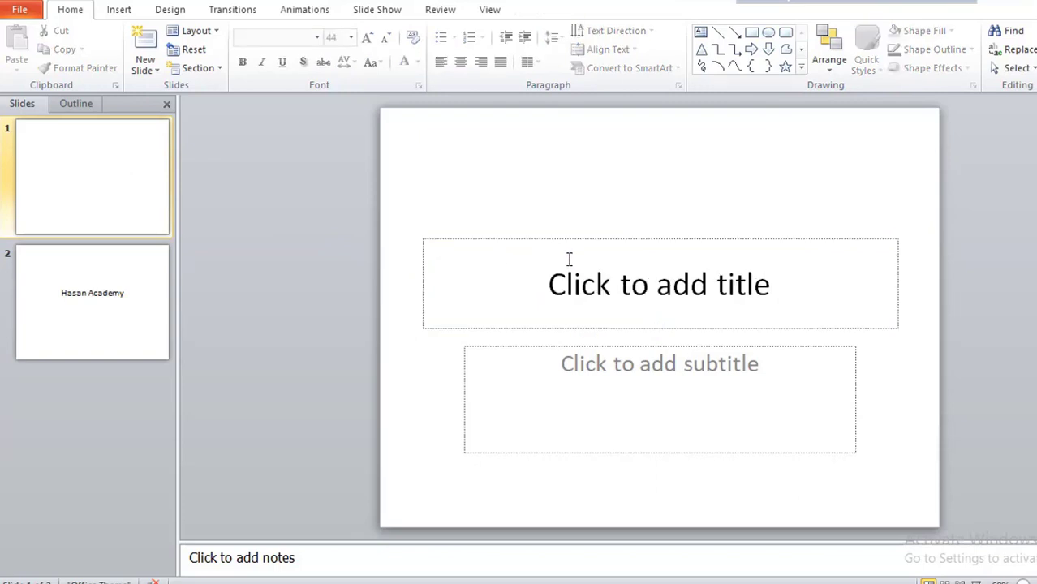
{"action": "left_click", "coordinate": [562, 241]}
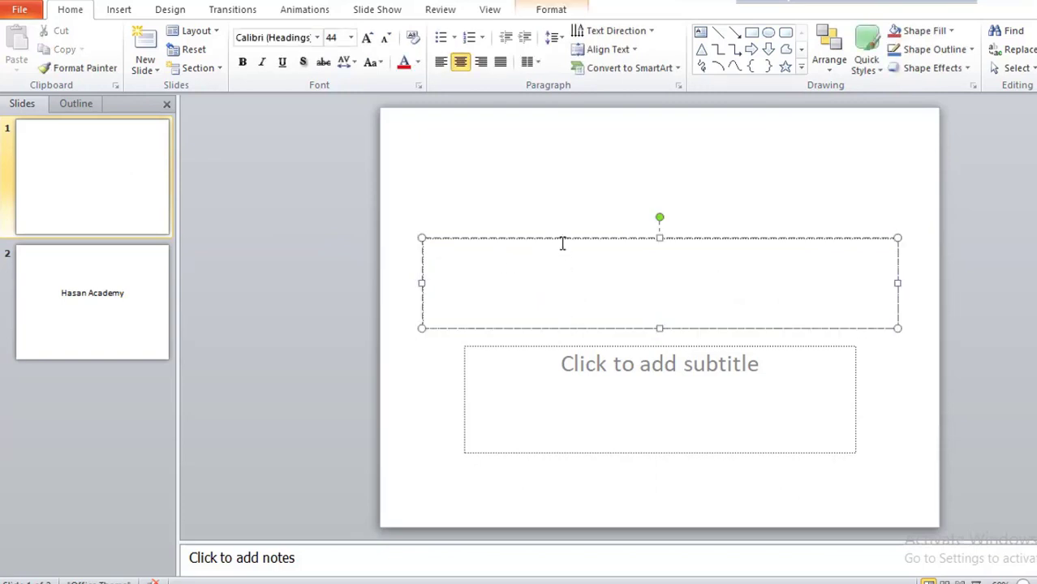
{"action": "left_click", "coordinate": [452, 377]}
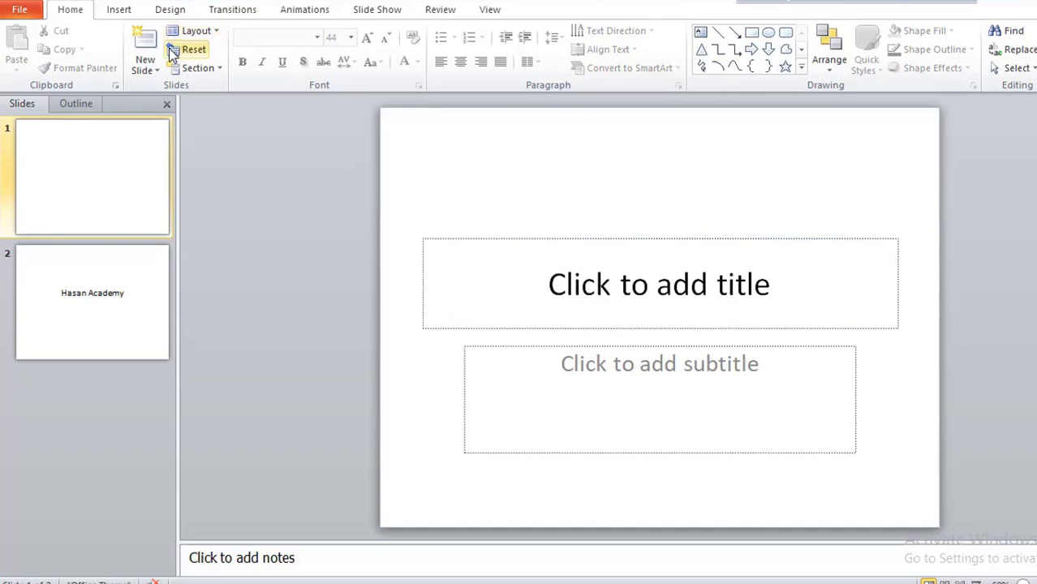
{"action": "left_click", "coordinate": [158, 71]}
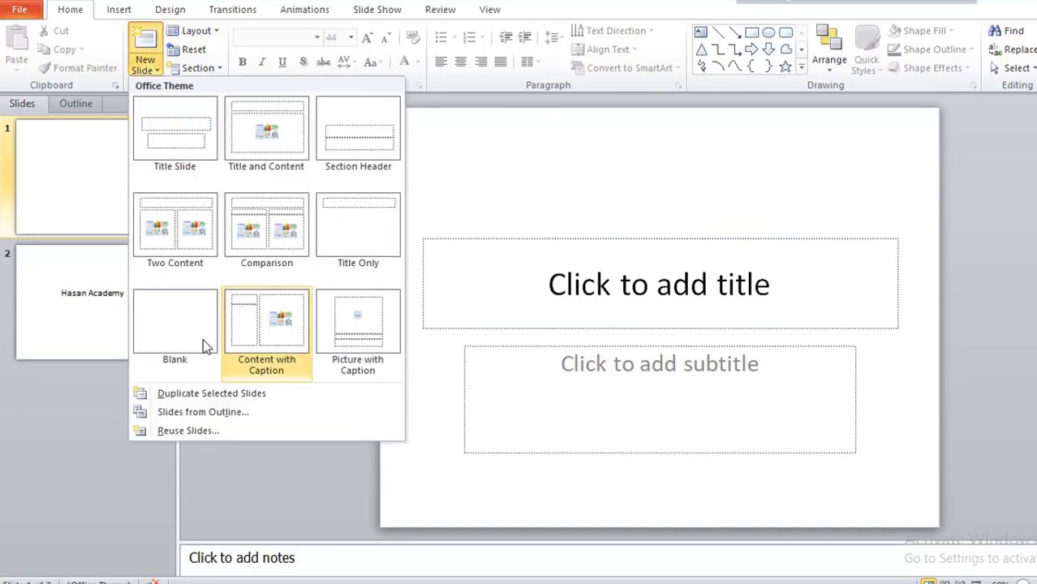
{"action": "left_click", "coordinate": [572, 231]}
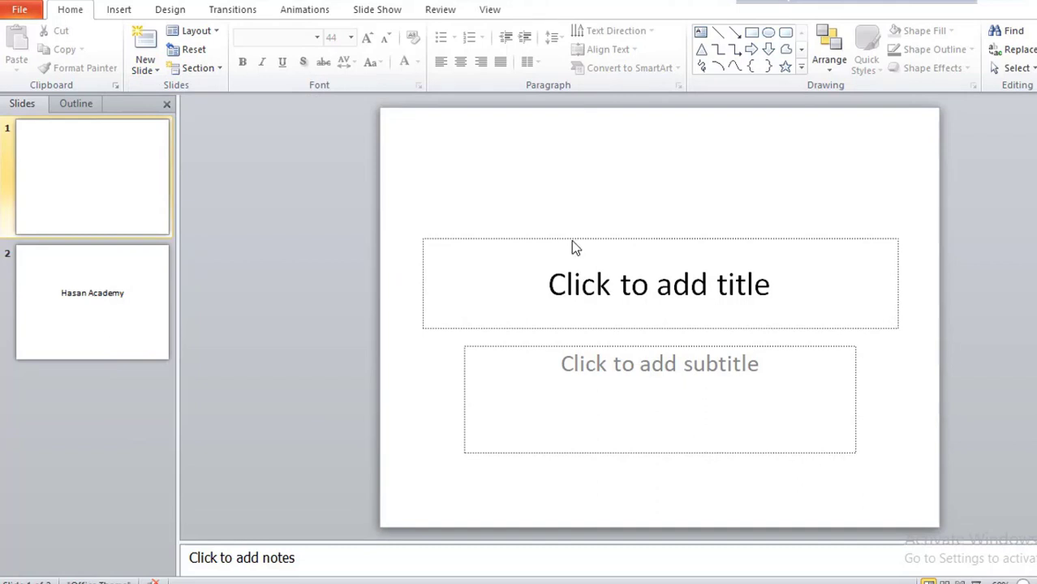
Delete slide 1's title placeholder and its subtitle placeholder.
{"action": "left_click", "coordinate": [572, 240]}
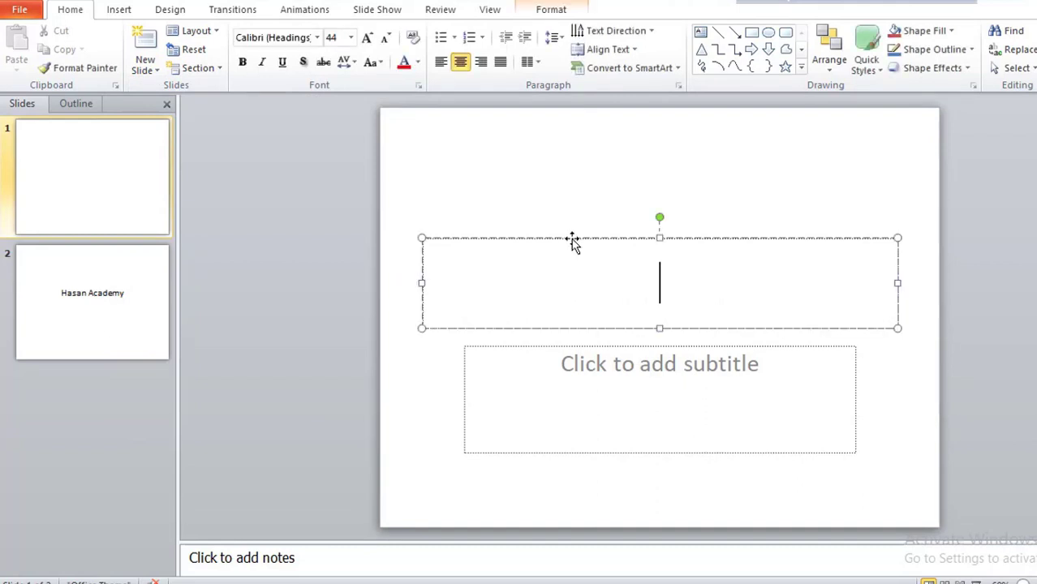
{"action": "left_click", "coordinate": [573, 237]}
{"action": "key", "text": "Delete"}
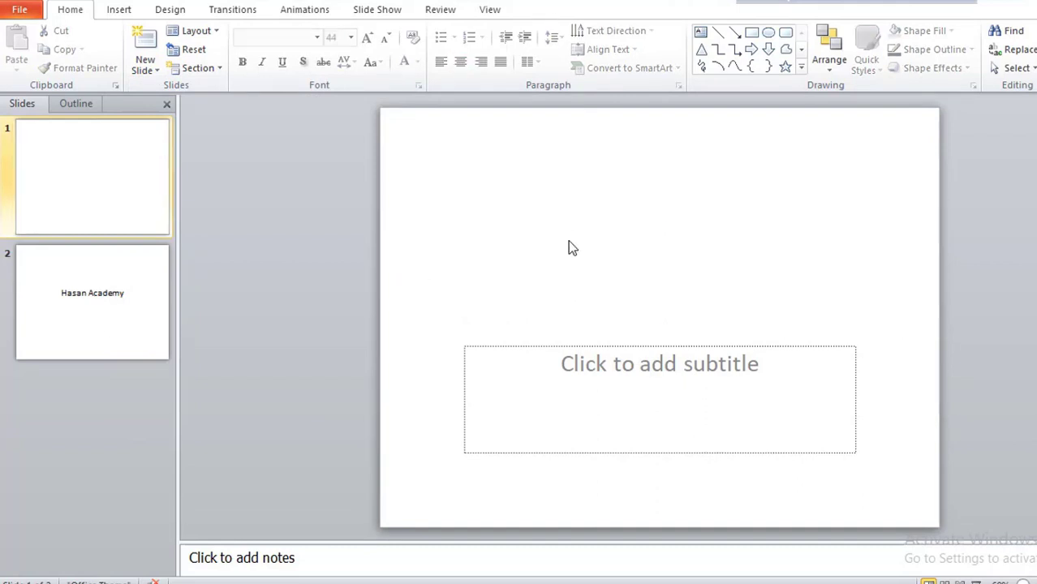
{"action": "left_click", "coordinate": [574, 346]}
{"action": "left_click", "coordinate": [573, 345]}
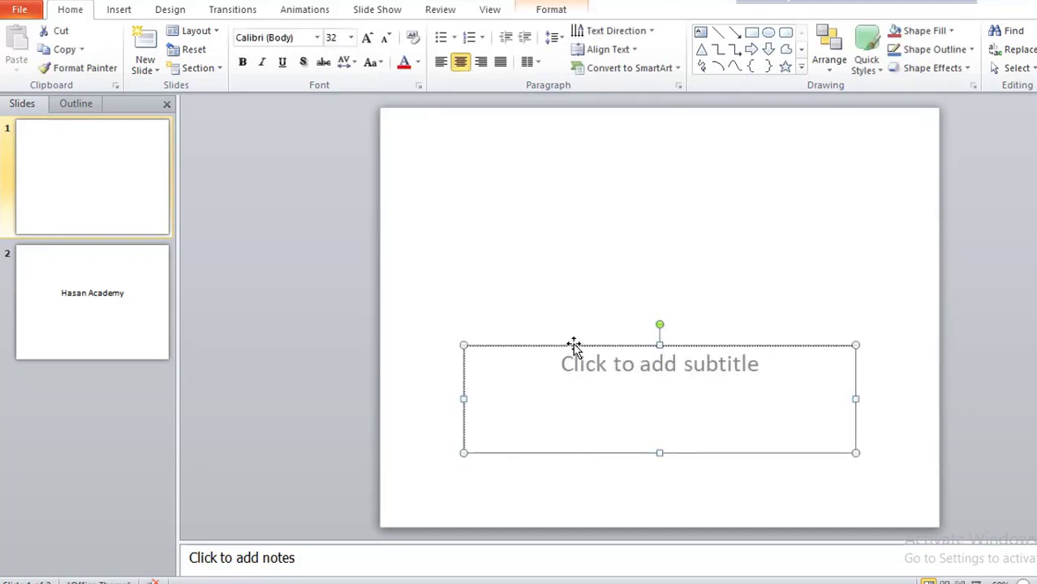
{"action": "key", "text": "Delete"}
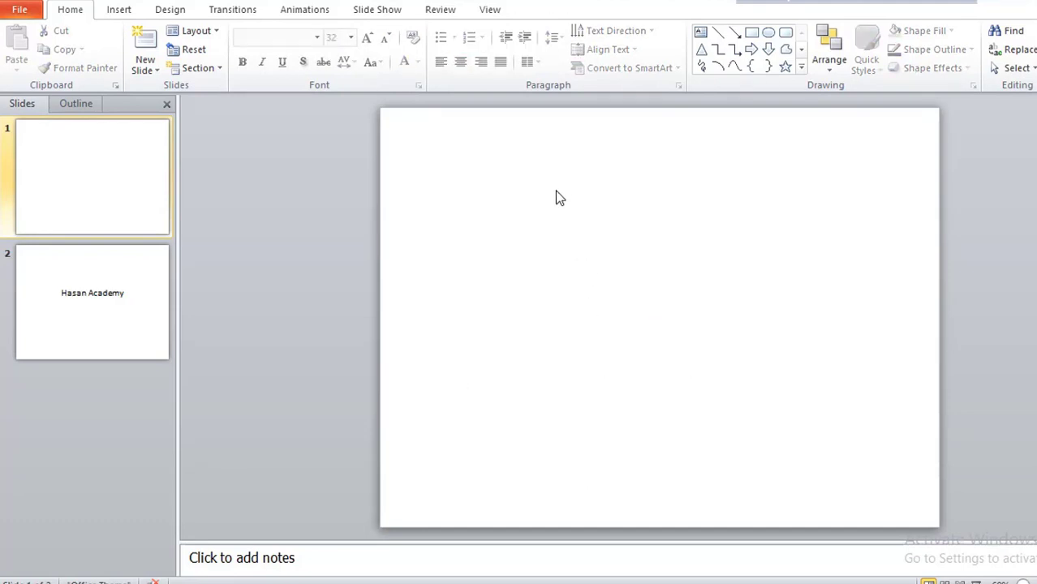
Draw a text box near the top of slide 1 reading 'Hasan Academy'.
{"action": "left_click_drag", "start_coordinate": [516, 173], "coordinate": [782, 274]}
{"action": "left_click", "coordinate": [705, 33]}
{"action": "left_click_drag", "start_coordinate": [479, 192], "coordinate": [822, 345]}
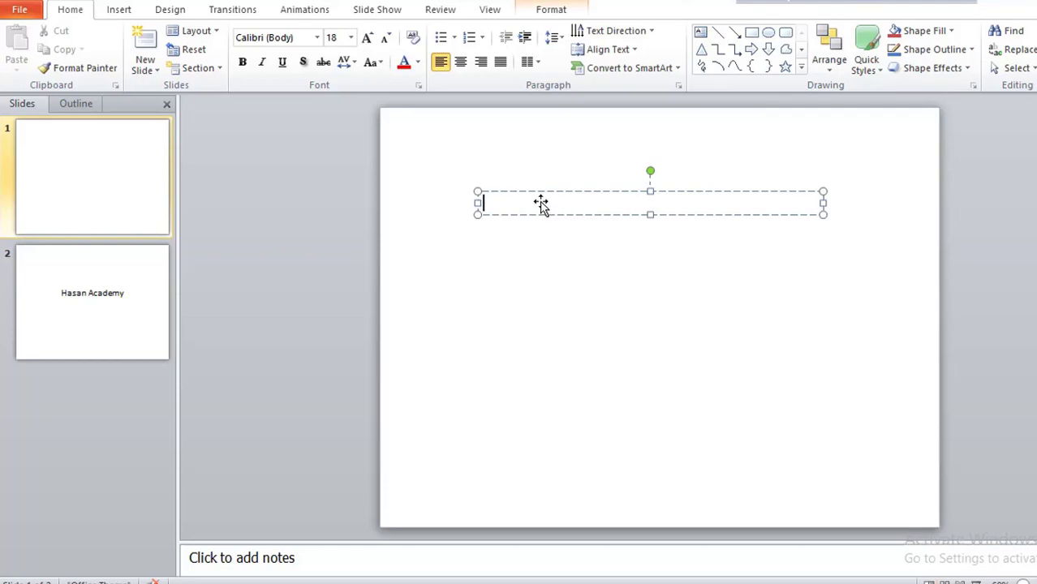
{"action": "type", "text": "Hasan "}
{"action": "type", "text": "Ac"}
{"action": "type", "text": "ademy"}
{"action": "left_click", "coordinate": [651, 240]}
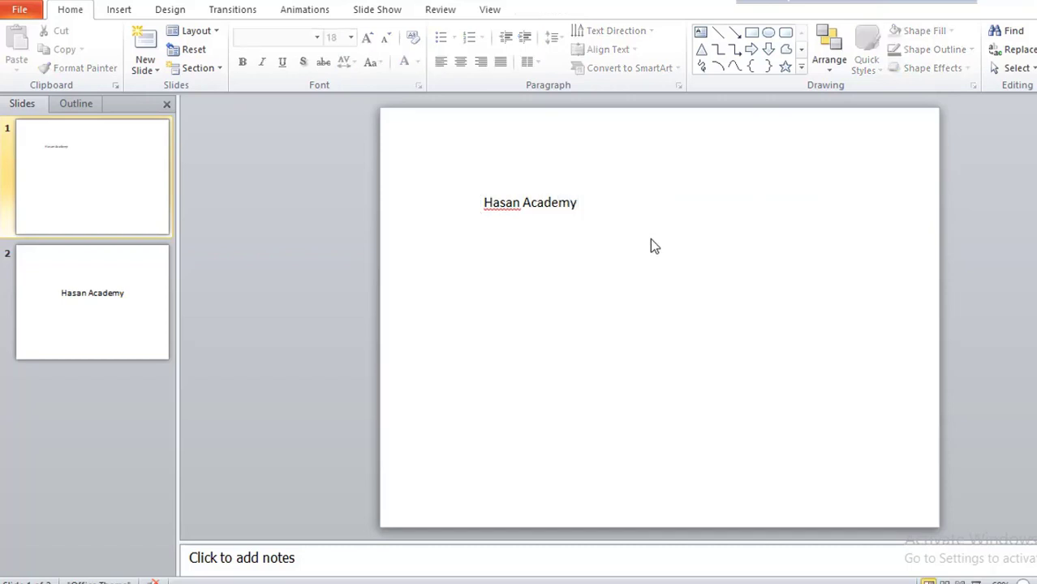
{"action": "left_click", "coordinate": [542, 209]}
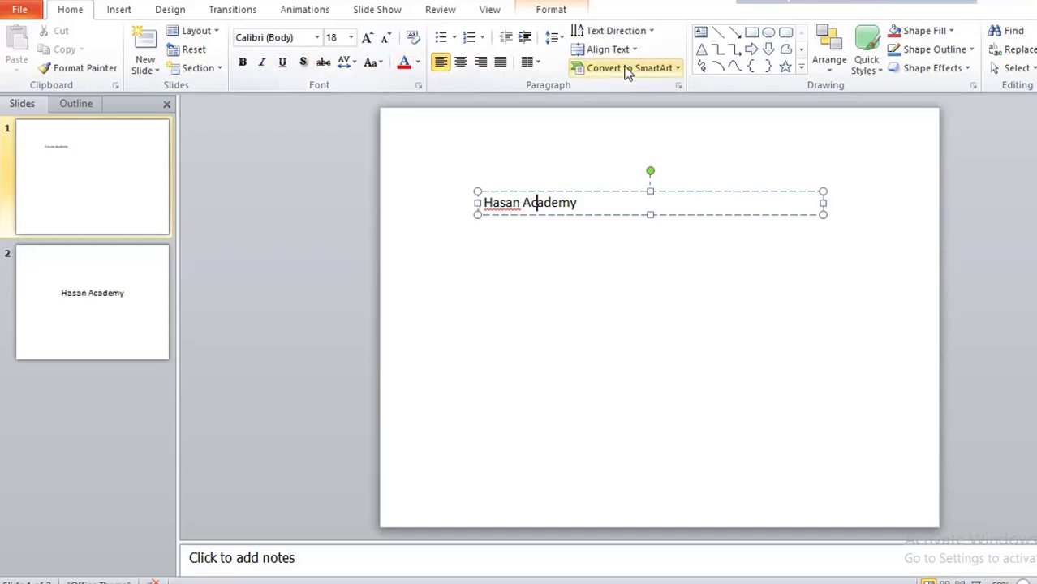
Insert a table of 3 columns by 8 rows on slide 1.
{"action": "left_click", "coordinate": [118, 9]}
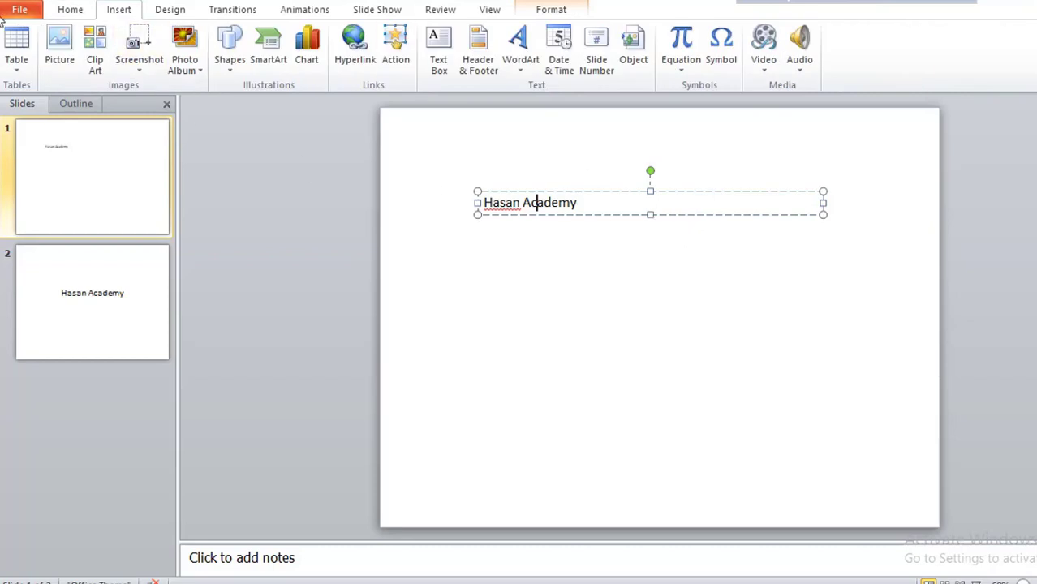
{"action": "left_click", "coordinate": [16, 61]}
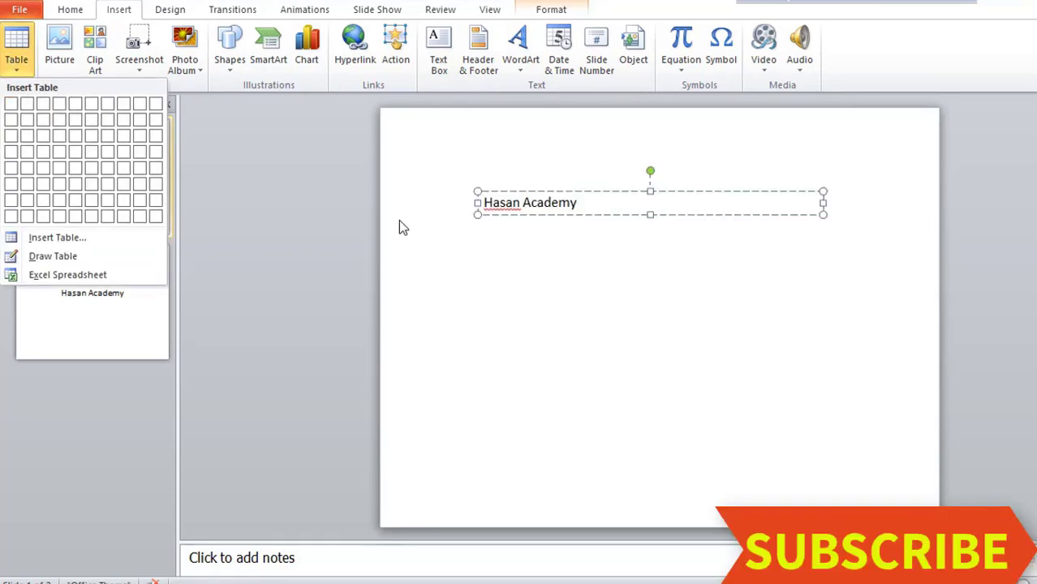
{"action": "left_click", "coordinate": [470, 248]}
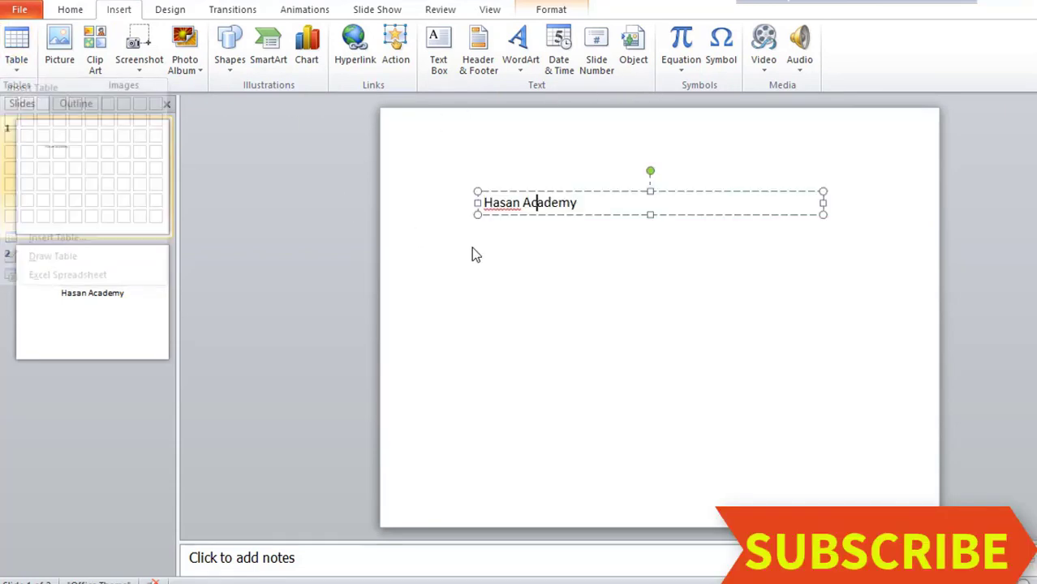
{"action": "left_click", "coordinate": [12, 66]}
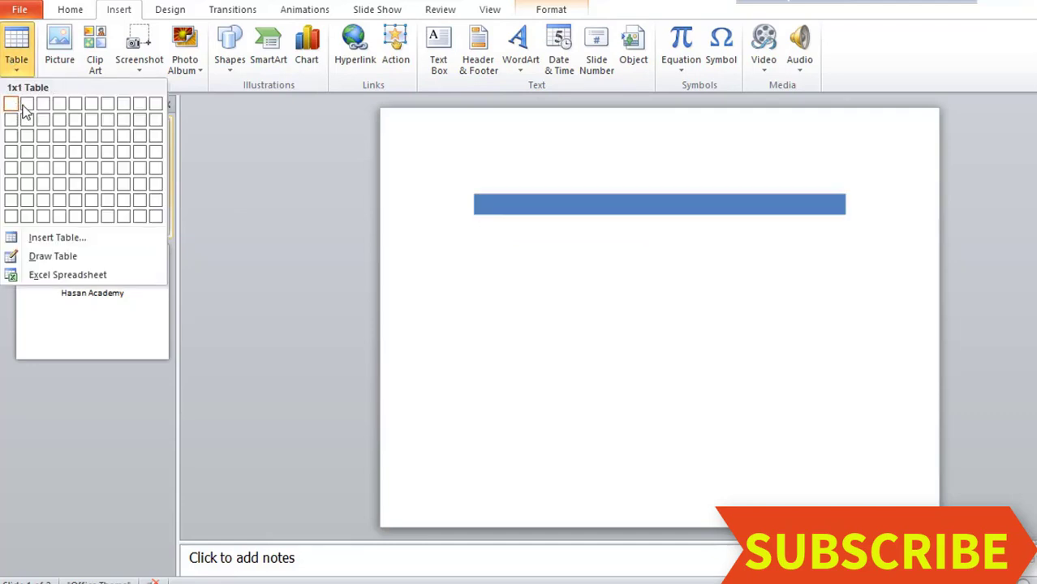
{"action": "left_click", "coordinate": [48, 215]}
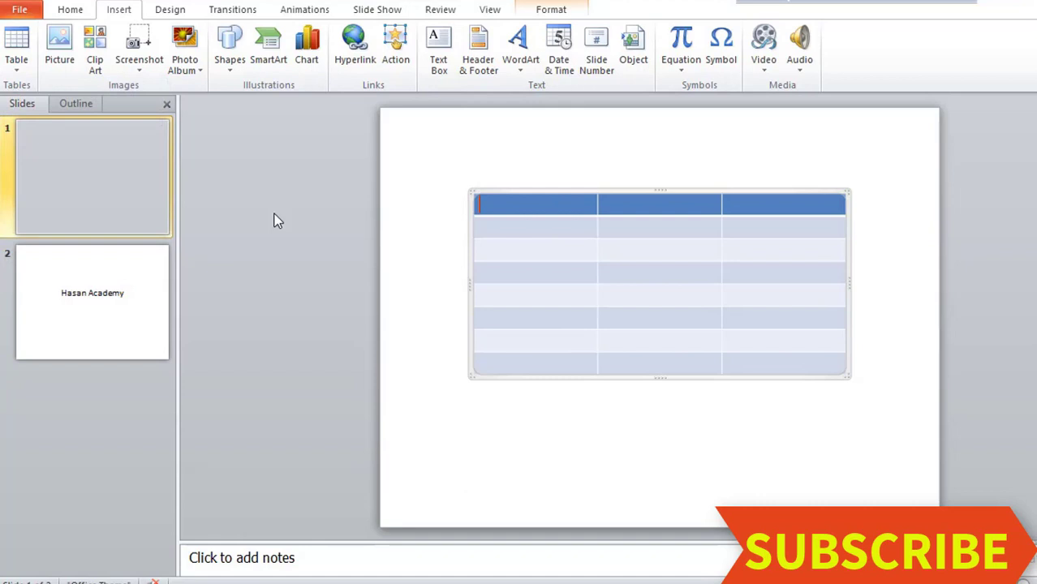
Move the table up to the top of slide 1, then go to slide 2.
{"action": "left_click", "coordinate": [472, 164]}
{"action": "left_click", "coordinate": [552, 199]}
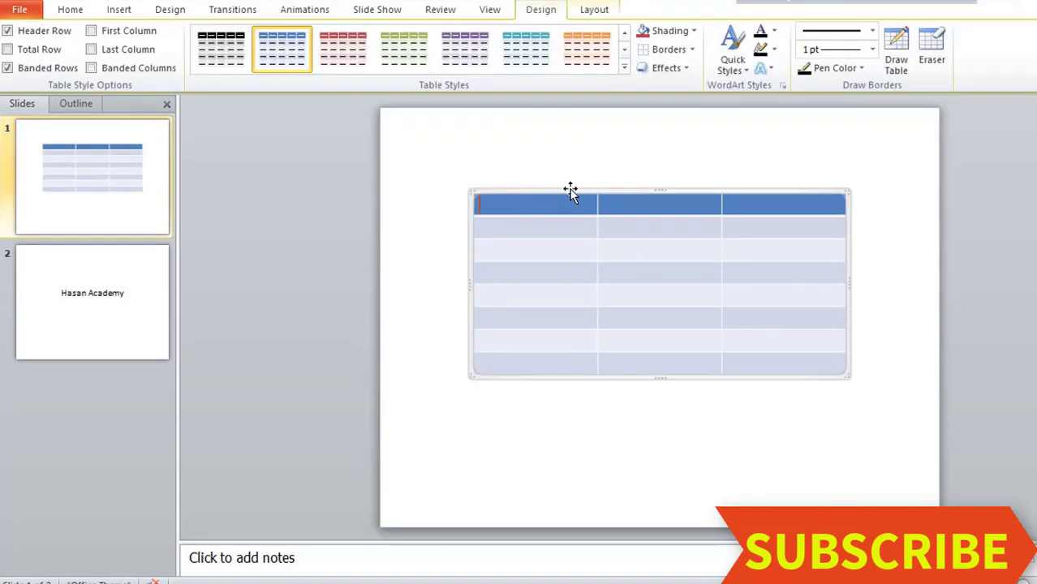
{"action": "left_click_drag", "start_coordinate": [569, 180], "coordinate": [570, 99]}
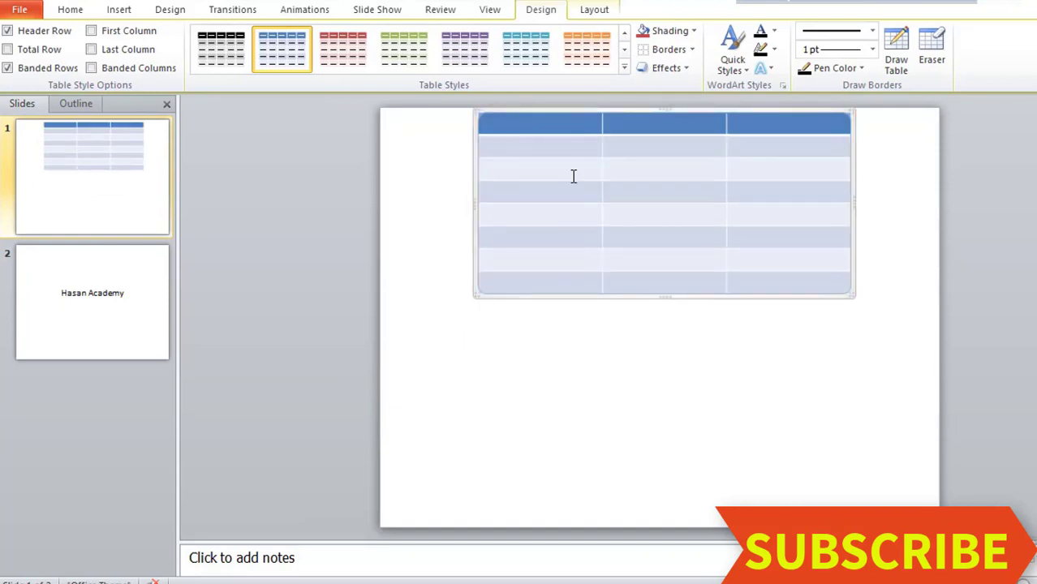
{"action": "left_click", "coordinate": [446, 189]}
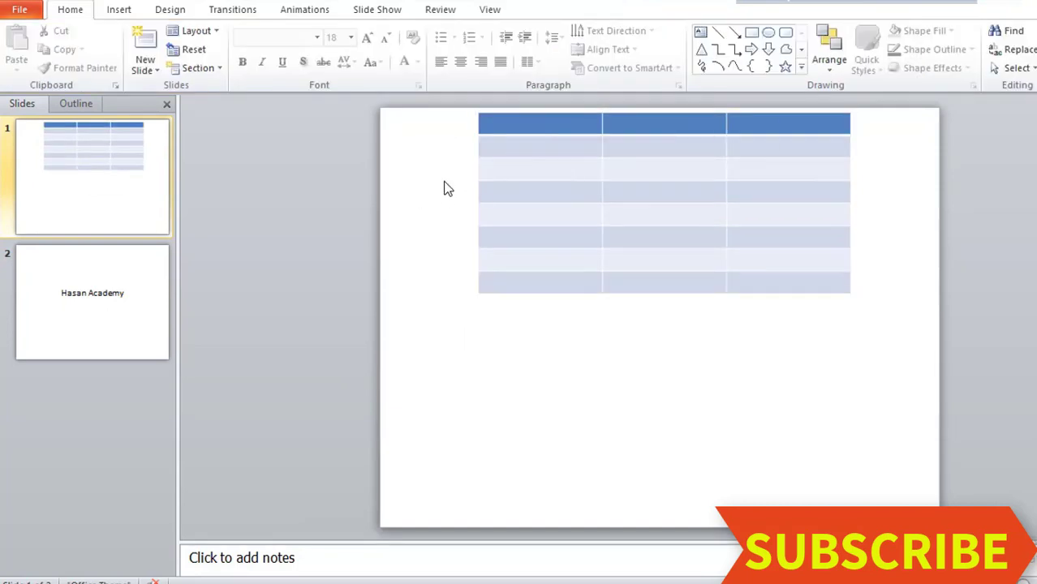
{"action": "left_click", "coordinate": [116, 13]}
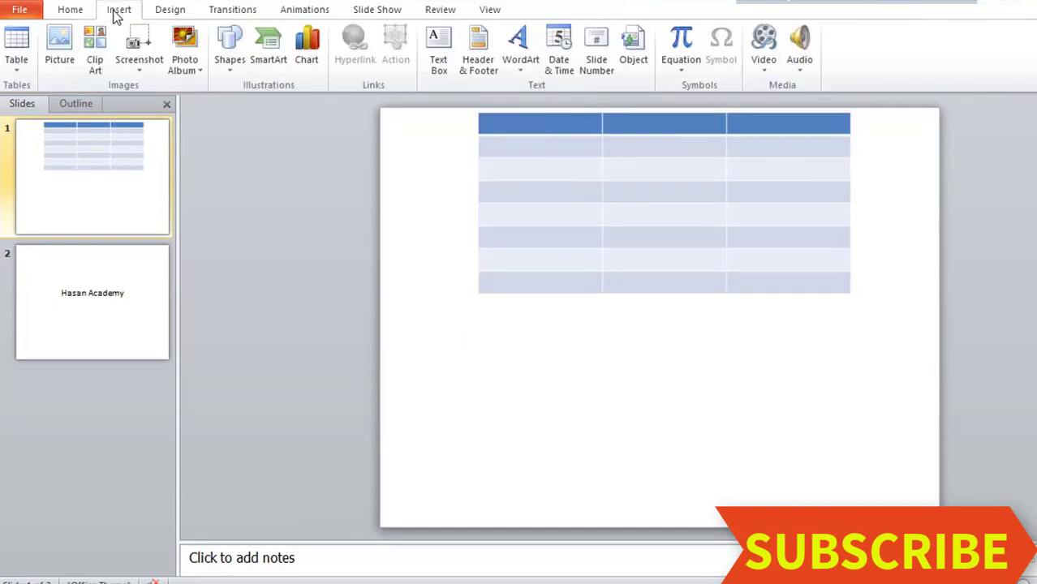
{"action": "left_click", "coordinate": [17, 65]}
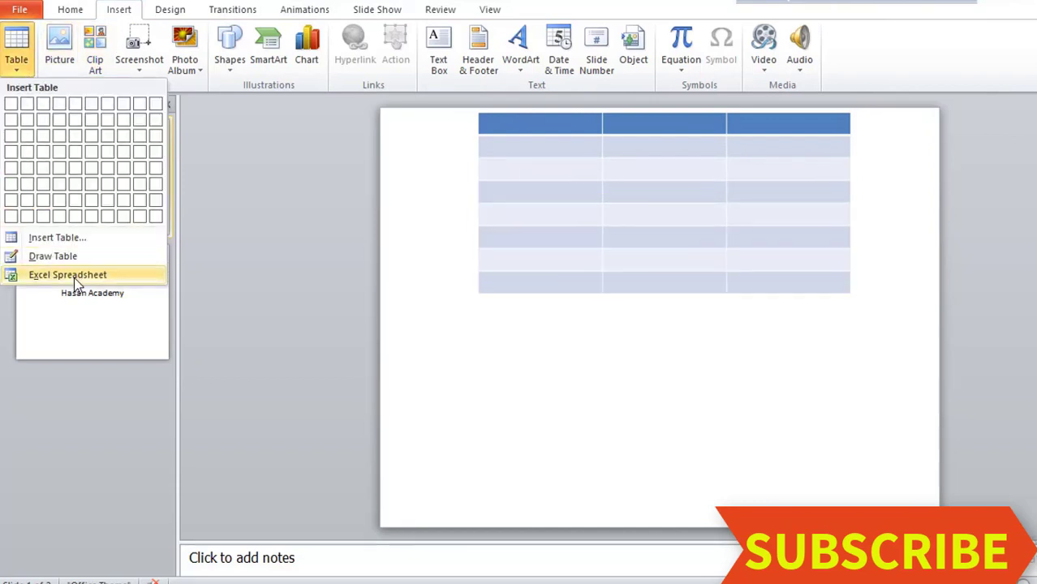
{"action": "left_click", "coordinate": [97, 325]}
Add a new slide 3 after slide 2 and embed an Excel spreadsheet on it.
{"action": "right_click", "coordinate": [133, 326]}
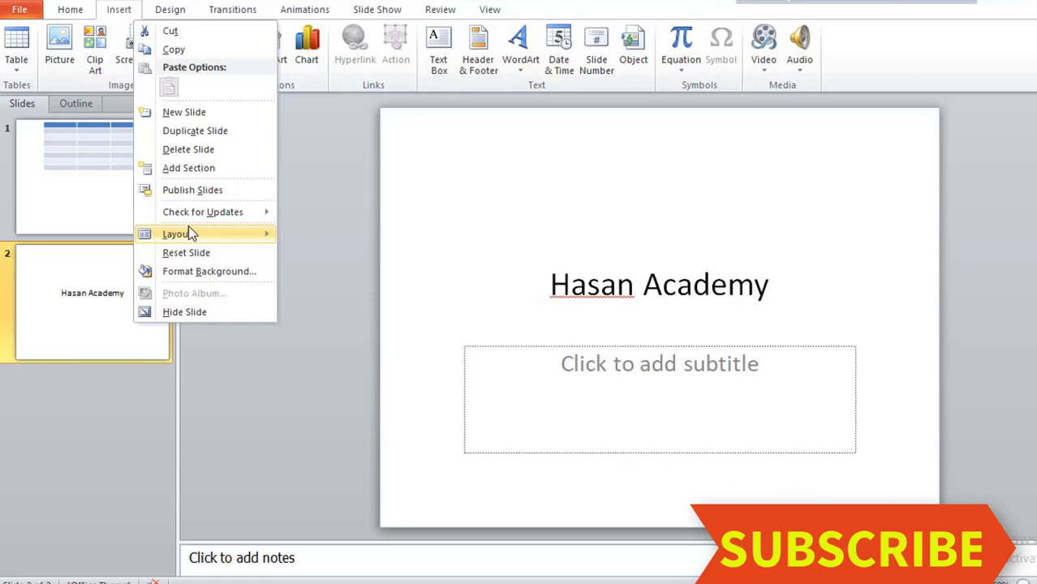
{"action": "left_click", "coordinate": [174, 112]}
{"action": "left_click", "coordinate": [16, 71]}
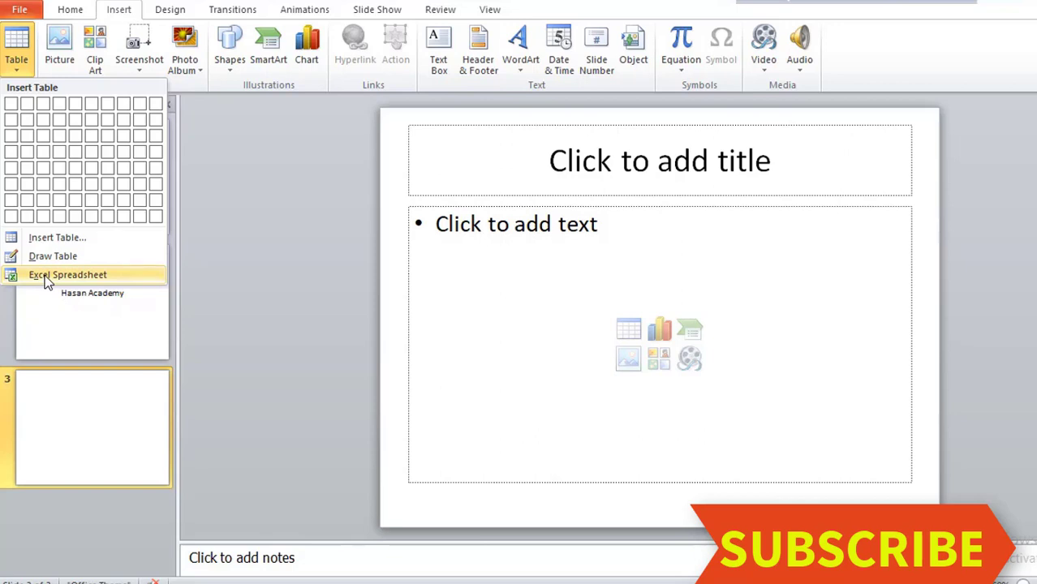
{"action": "left_click", "coordinate": [46, 276]}
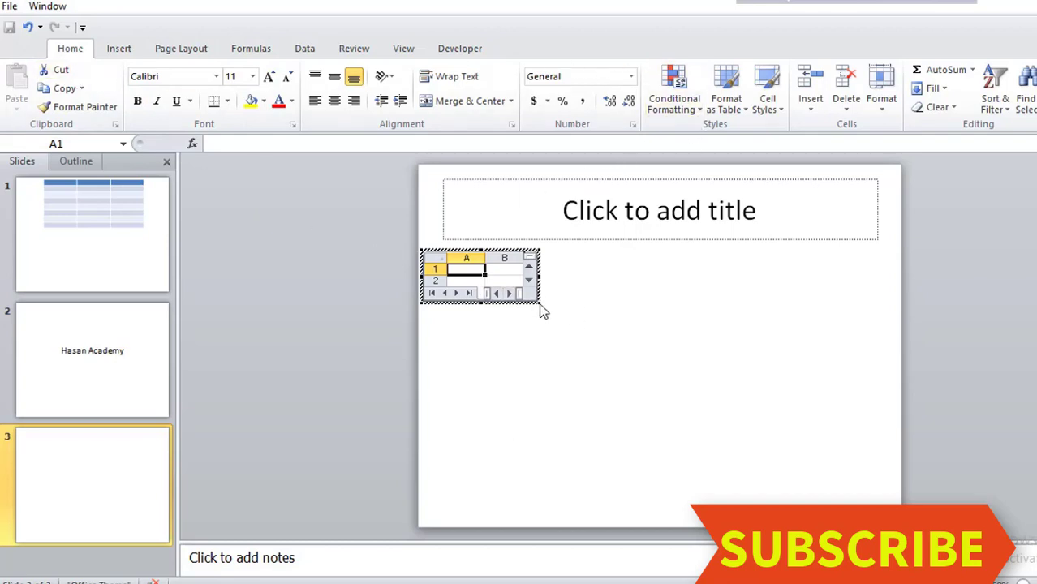
Enlarge the embedded sheet to 10 rows by 8 columns and reopen it for editing.
{"action": "left_click_drag", "start_coordinate": [540, 305], "coordinate": [780, 401]}
{"action": "left_click", "coordinate": [308, 396]}
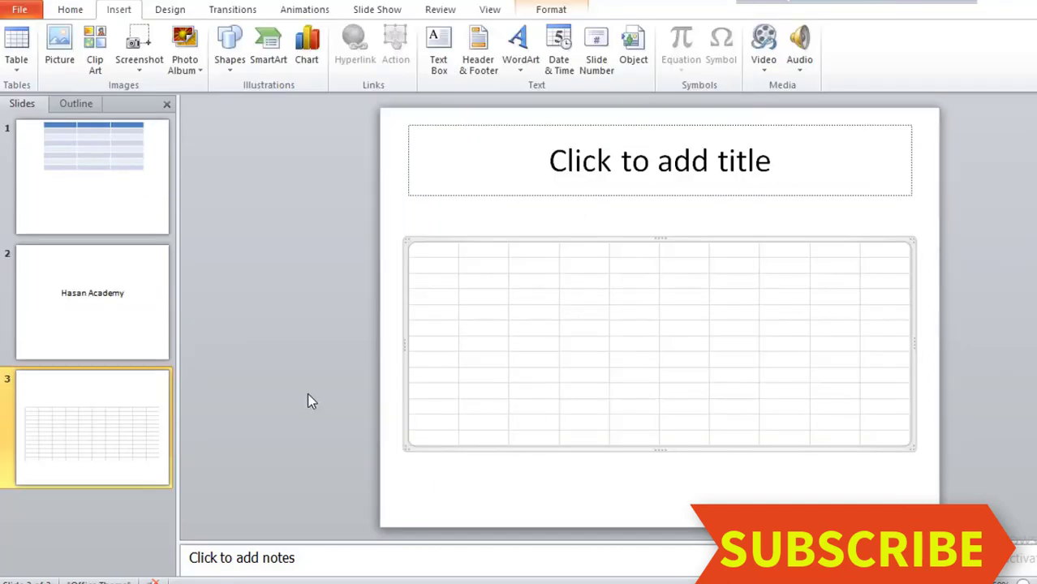
{"action": "left_click", "coordinate": [427, 343]}
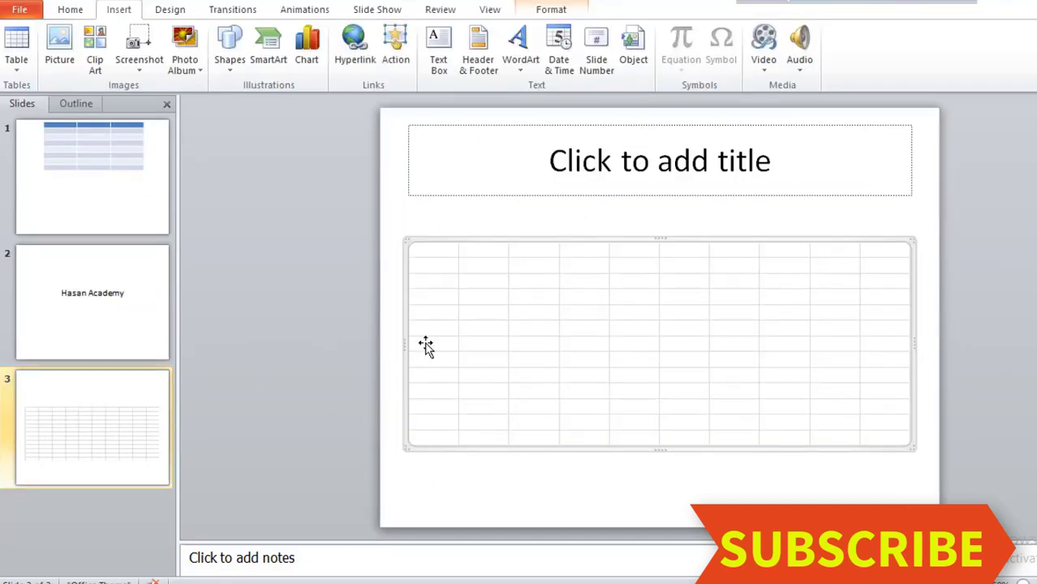
{"action": "double_click", "coordinate": [516, 358]}
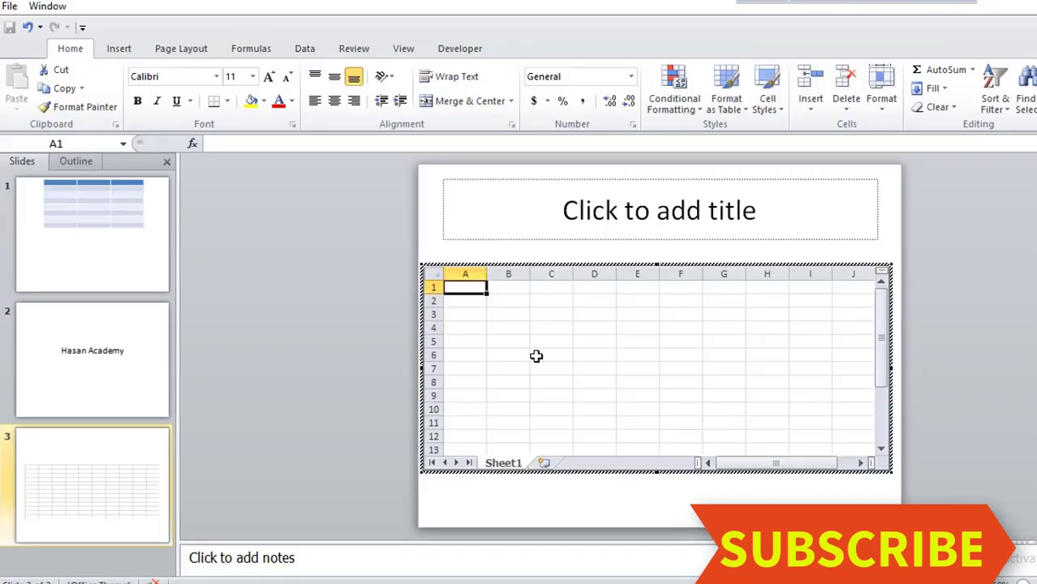
Enter 'ffd' in A1, 'vv' in C4 and 'v' in D7, then finish editing the sheet.
{"action": "type", "text": "ff"}
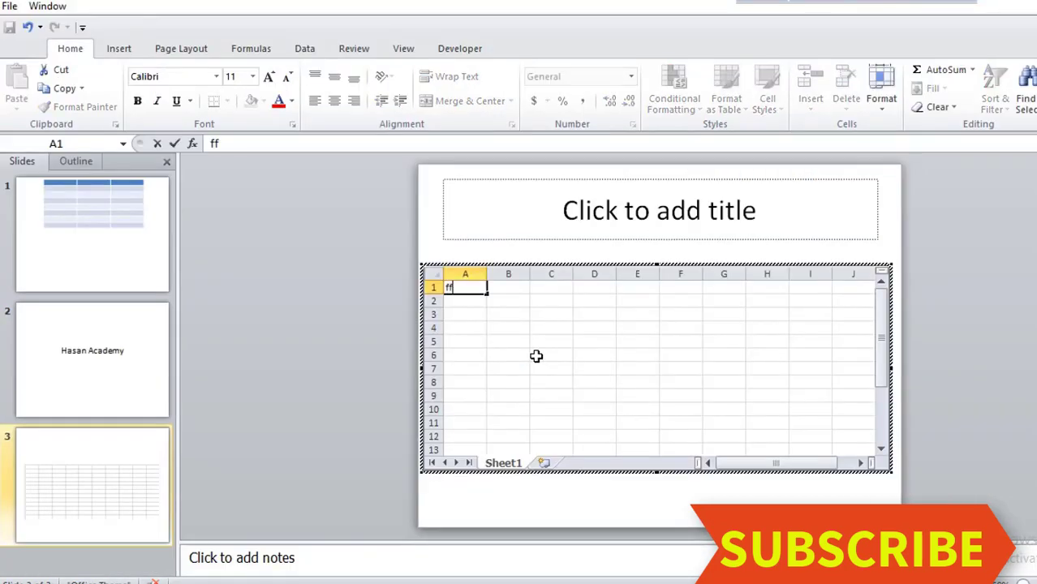
{"action": "type", "text": "d"}
{"action": "left_click_drag", "start_coordinate": [504, 288], "coordinate": [508, 300]}
{"action": "left_click", "coordinate": [559, 329]}
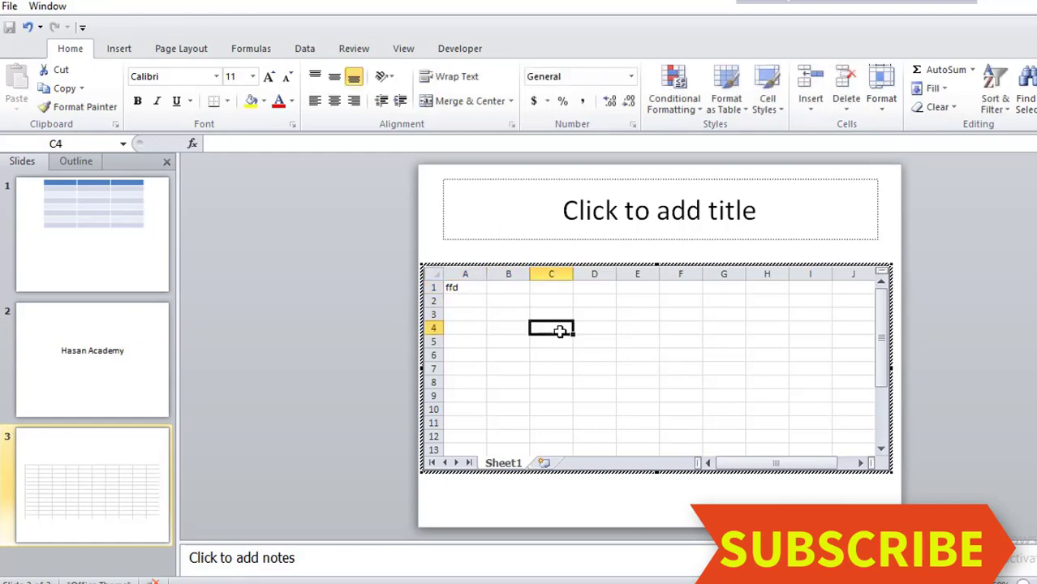
{"action": "type", "text": "vv"}
{"action": "left_click", "coordinate": [578, 366]}
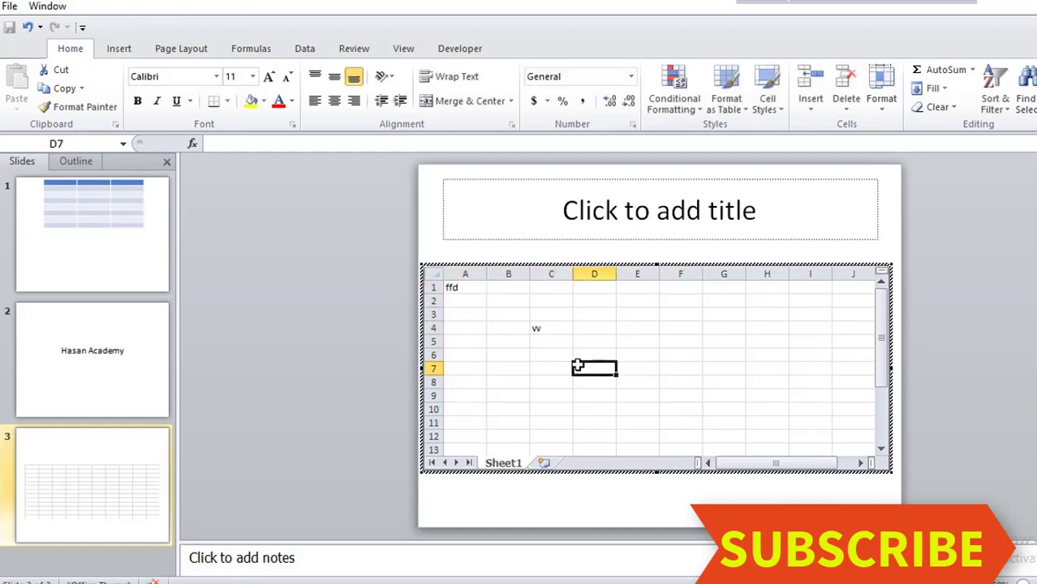
{"action": "type", "text": "v"}
{"action": "left_click", "coordinate": [509, 345]}
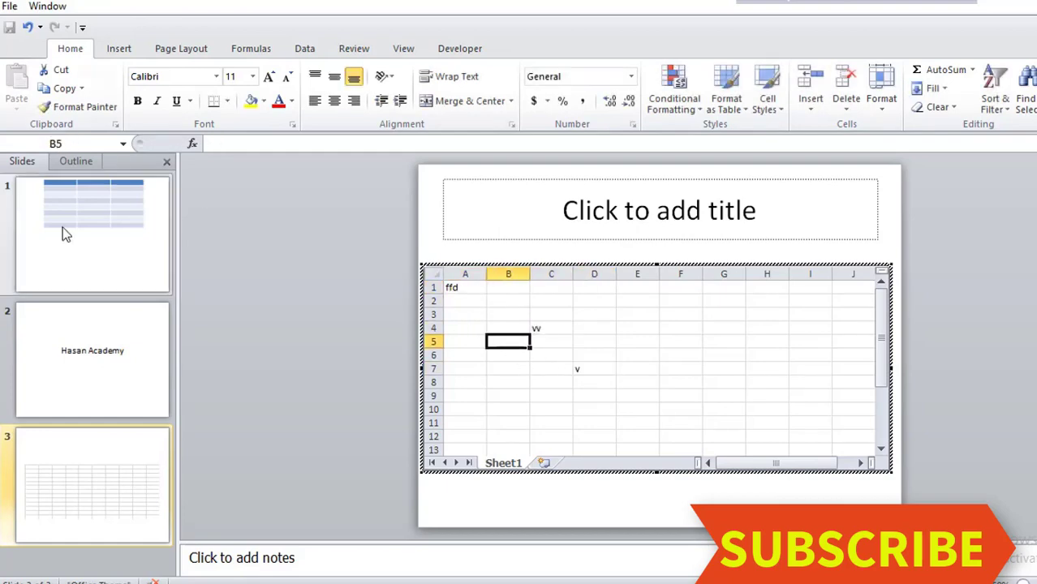
{"action": "left_click", "coordinate": [51, 366]}
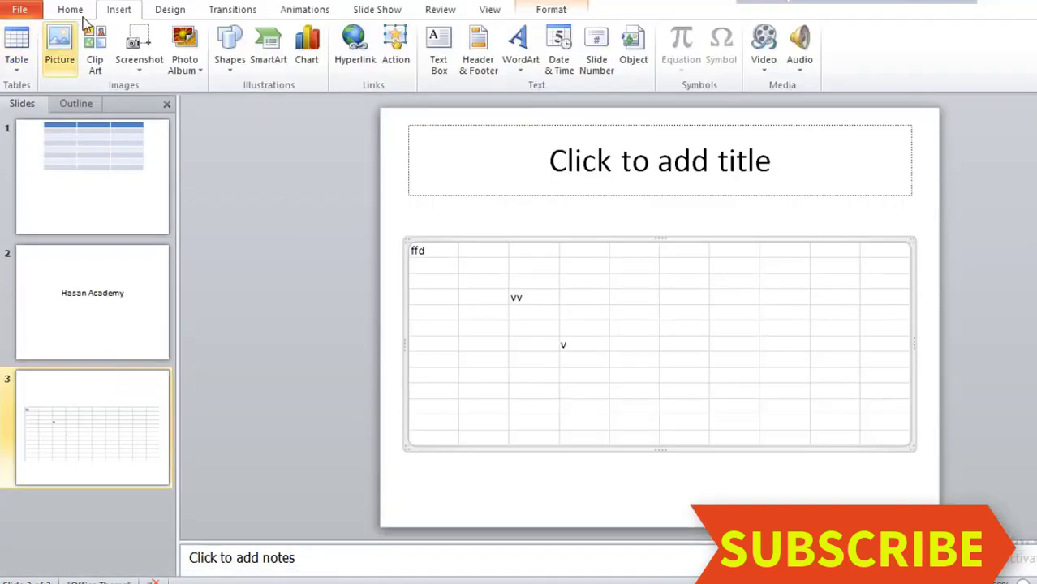
{"action": "left_click", "coordinate": [20, 69]}
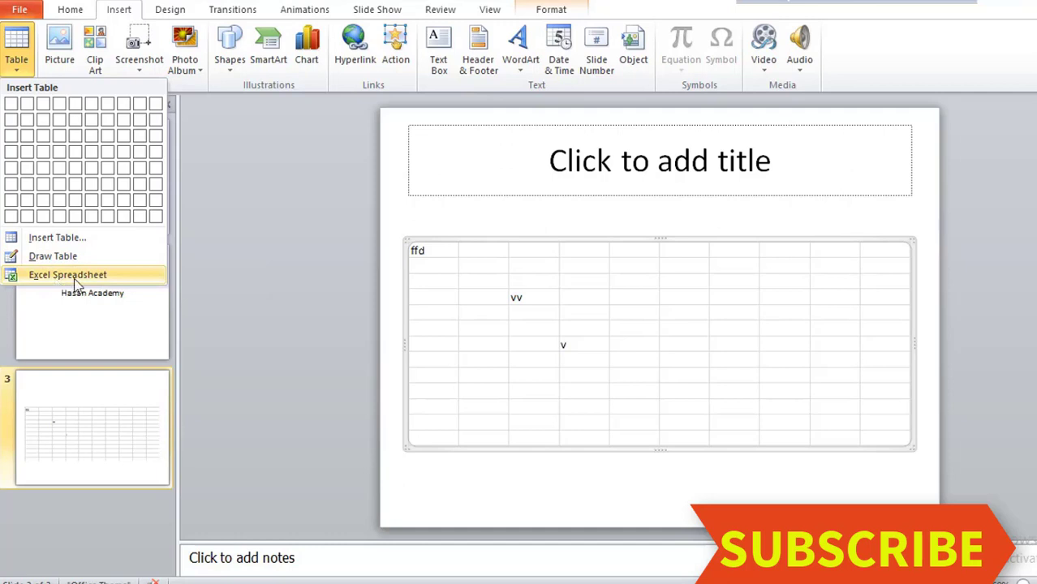
Add a new slide 4 after slide 3.
{"action": "left_click", "coordinate": [460, 206]}
{"action": "right_click", "coordinate": [68, 421]}
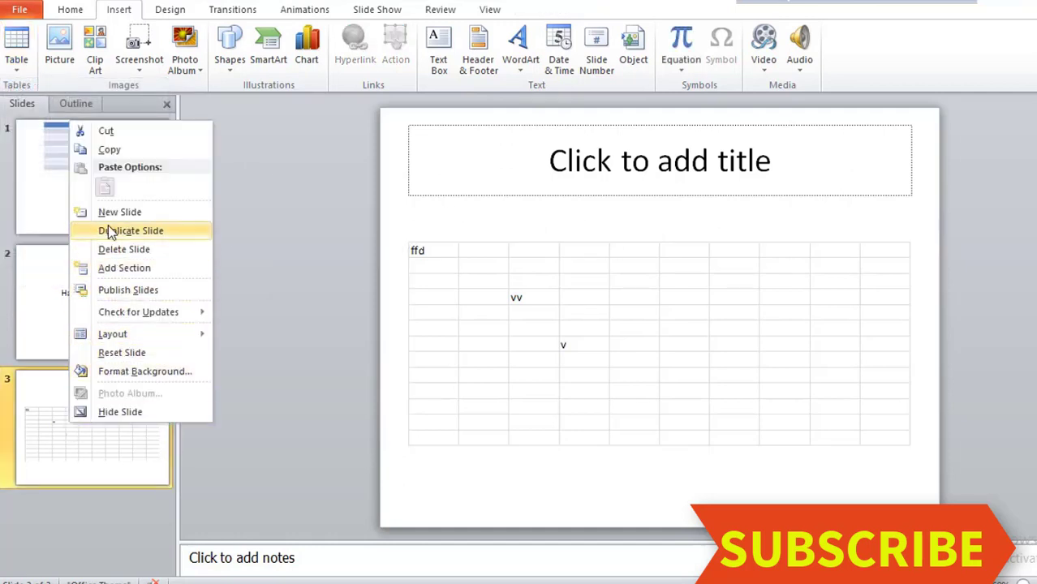
{"action": "left_click", "coordinate": [110, 212]}
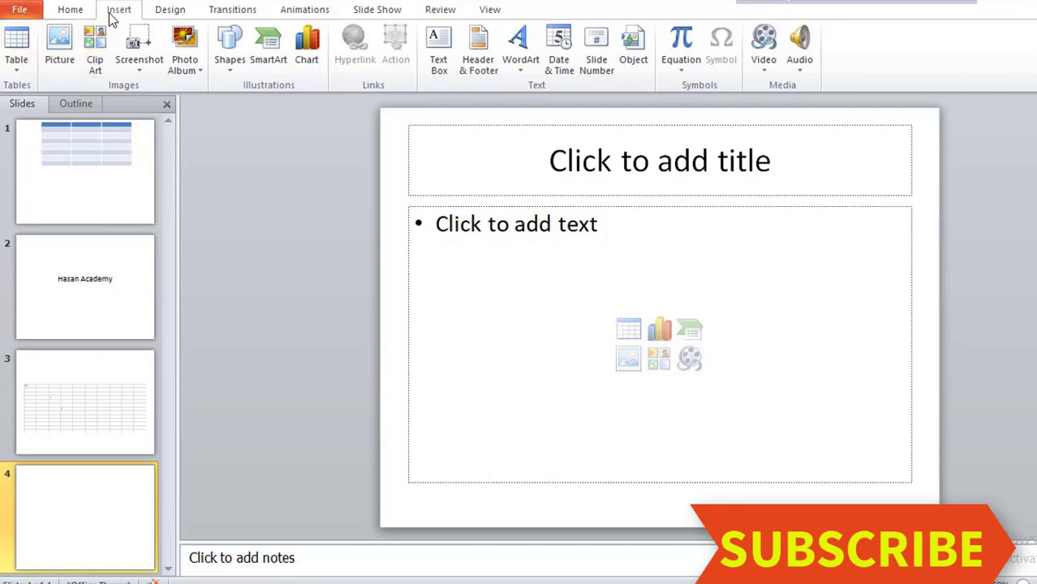
Open Insert Picture and browse the image files on the Desktop.
{"action": "left_click", "coordinate": [61, 57]}
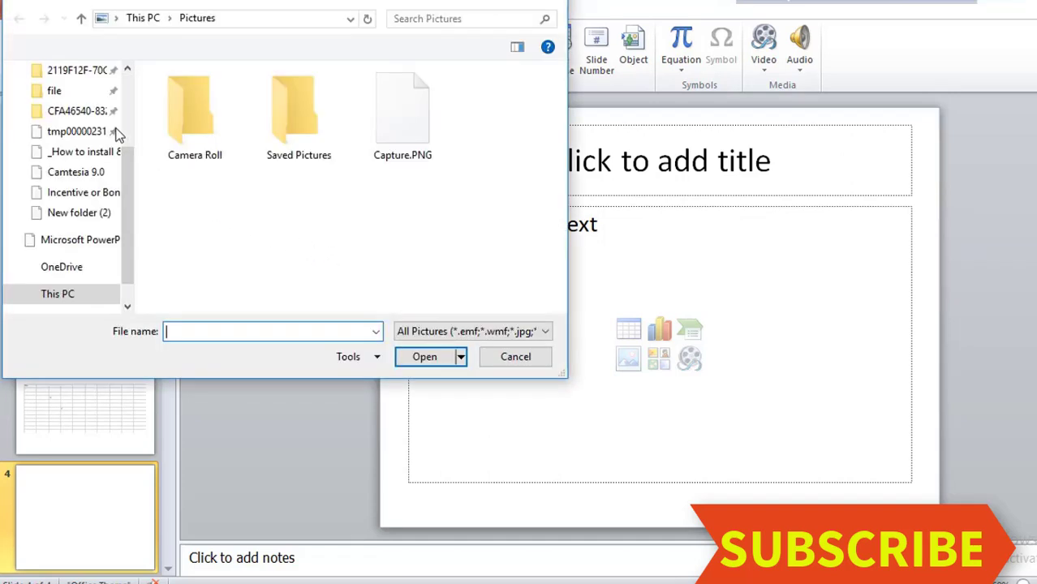
{"action": "left_click_drag", "start_coordinate": [127, 188], "coordinate": [106, 104]}
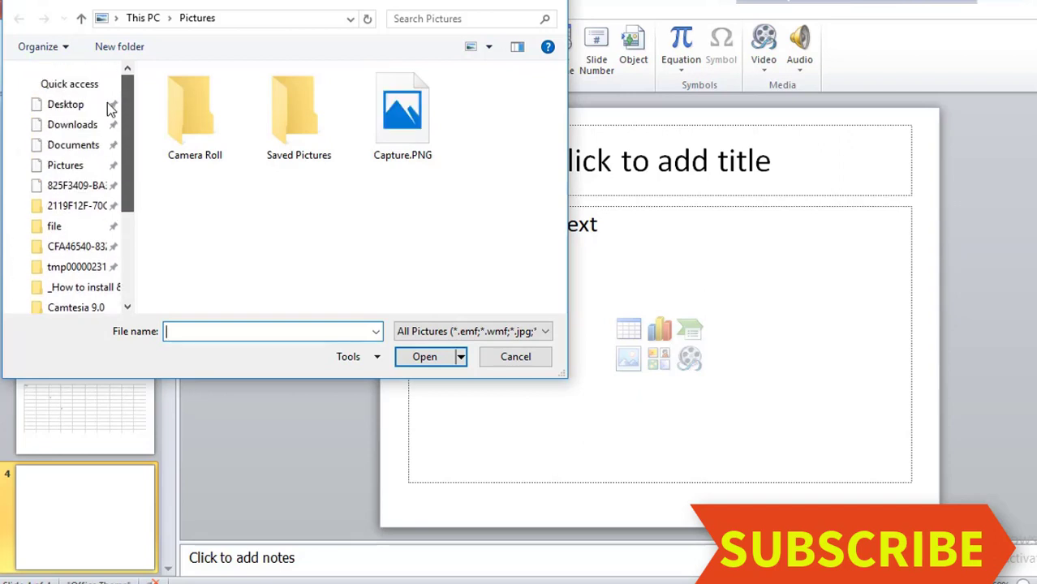
{"action": "left_click", "coordinate": [65, 110]}
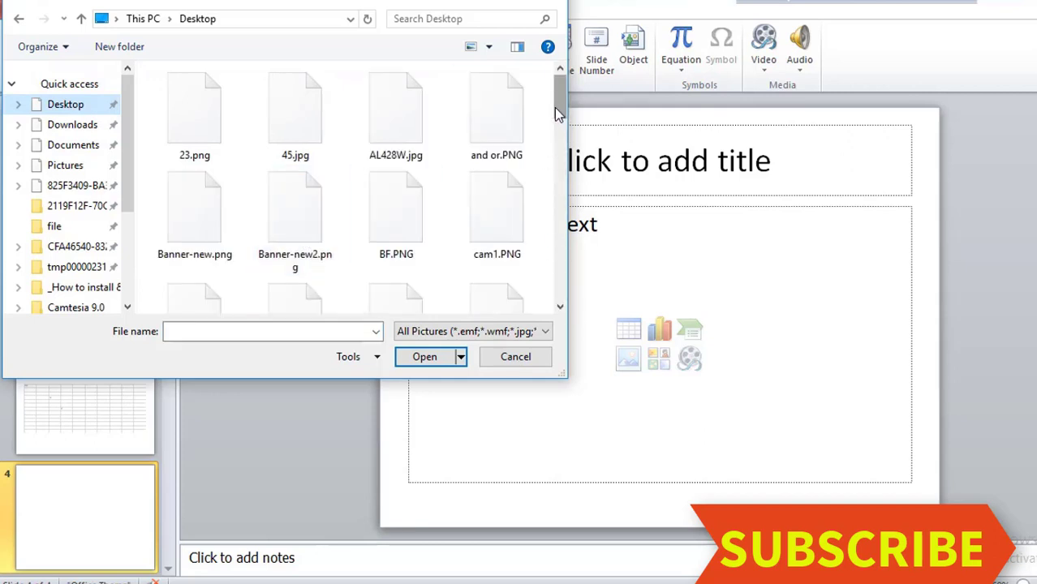
{"action": "left_click_drag", "start_coordinate": [557, 107], "coordinate": [557, 263]}
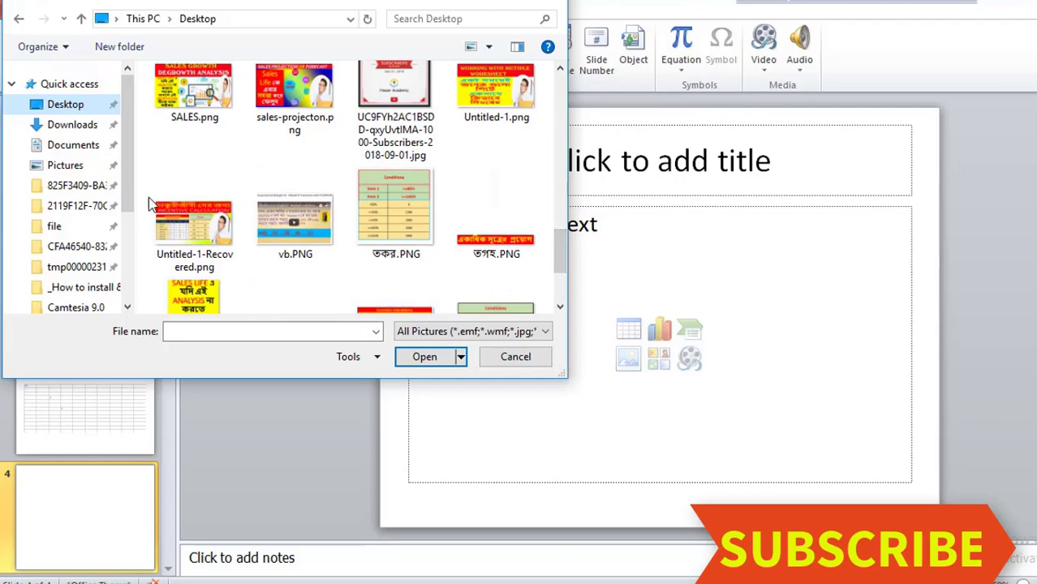
Insert Untitled-1-Recovered.png on slide 4, shrink it and place it at the right below the title.
{"action": "double_click", "coordinate": [195, 223]}
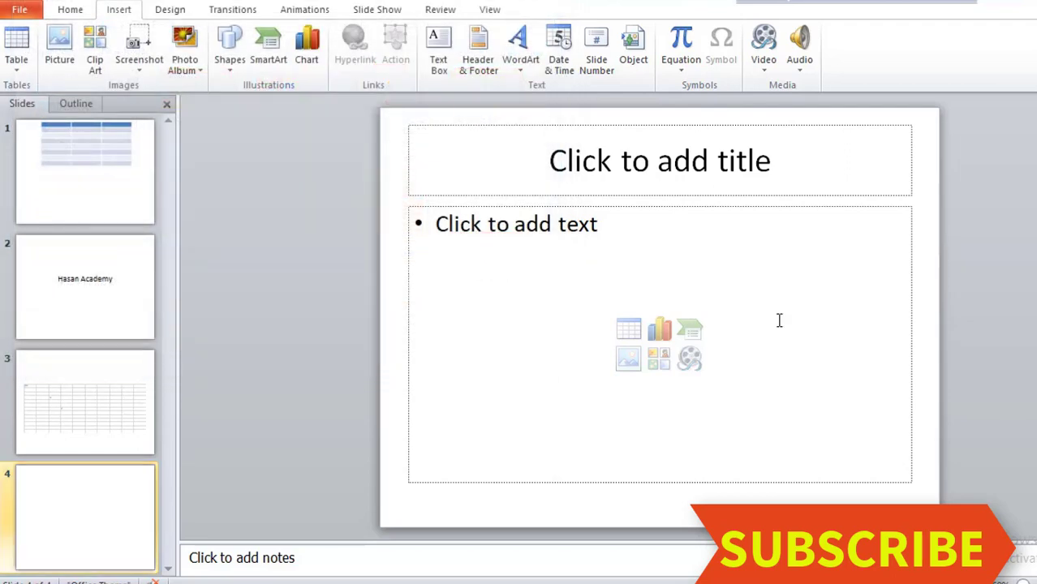
{"action": "left_click", "coordinate": [118, 9]}
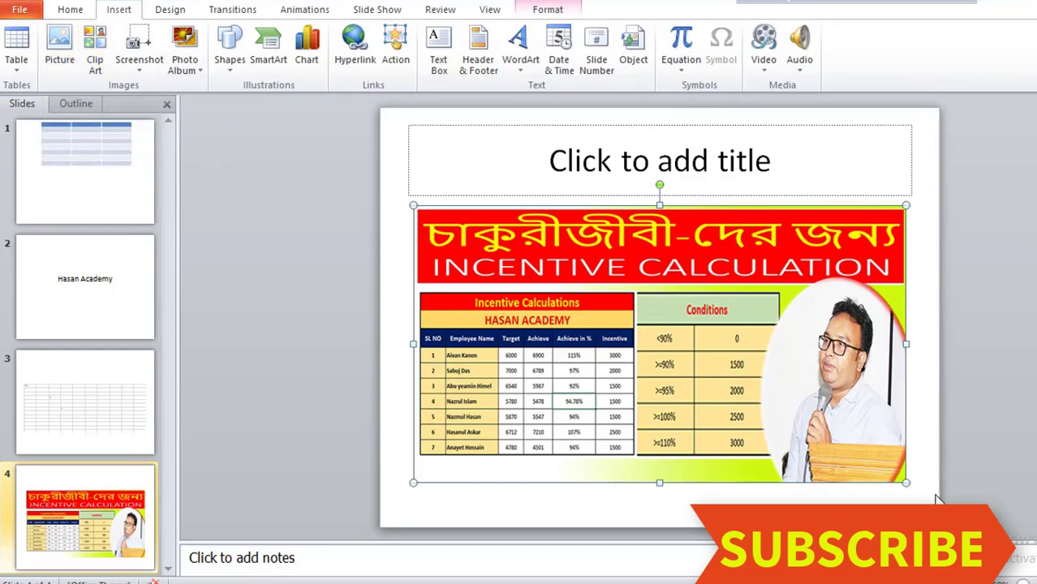
{"action": "mouse_move", "coordinate": [907, 481]}
{"action": "left_mouse_down"}
{"action": "mouse_move", "coordinate": [705, 354]}
{"action": "mouse_move", "coordinate": [702, 367]}
{"action": "left_mouse_up"}
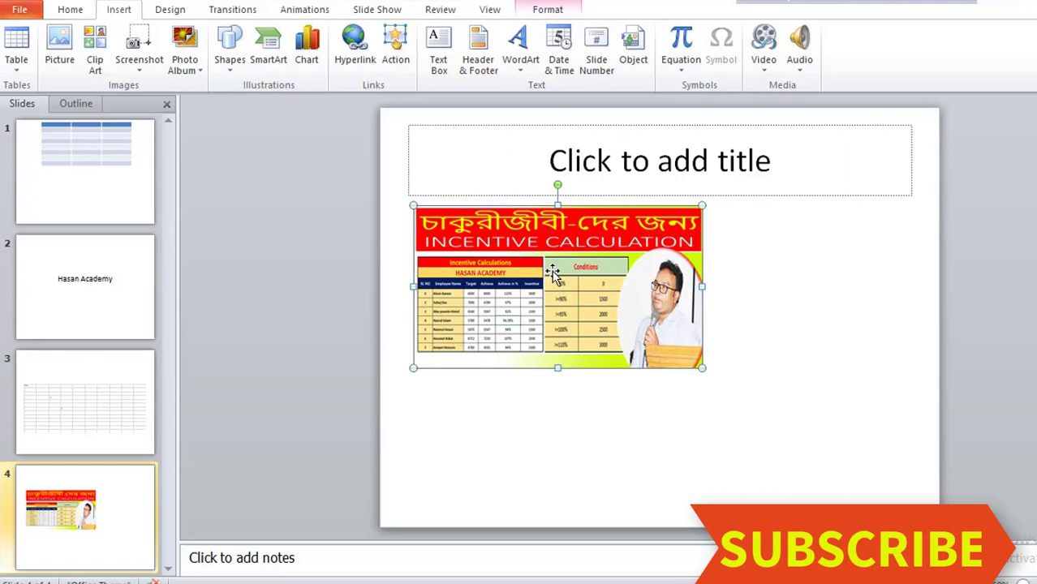
{"action": "mouse_move", "coordinate": [548, 251]}
{"action": "left_mouse_down"}
{"action": "mouse_move", "coordinate": [752, 223]}
{"action": "mouse_move", "coordinate": [735, 177]}
{"action": "left_mouse_up"}
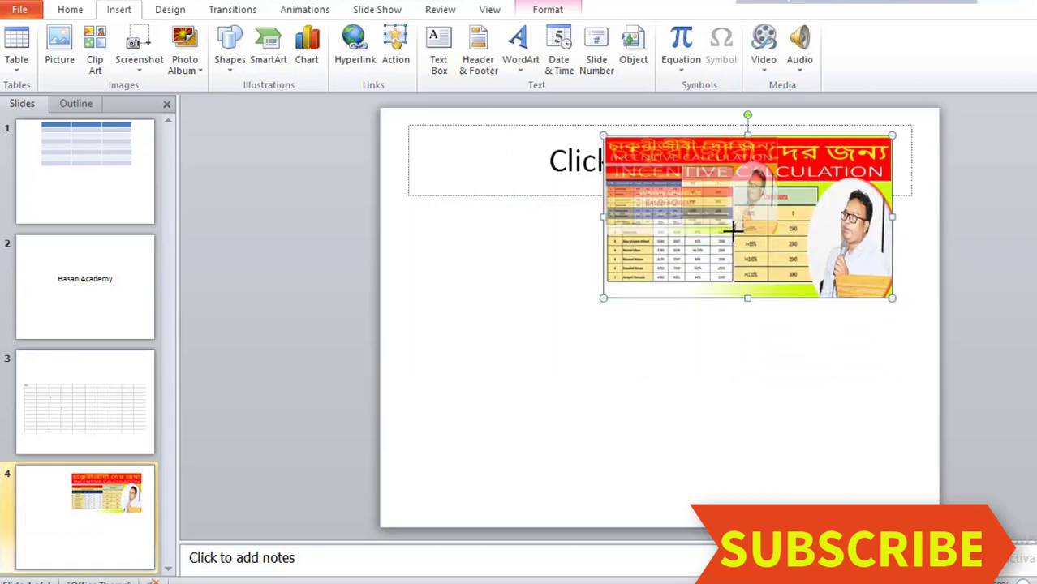
{"action": "left_click_drag", "start_coordinate": [891, 300], "coordinate": [779, 234]}
{"action": "left_click_drag", "start_coordinate": [690, 167], "coordinate": [825, 352]}
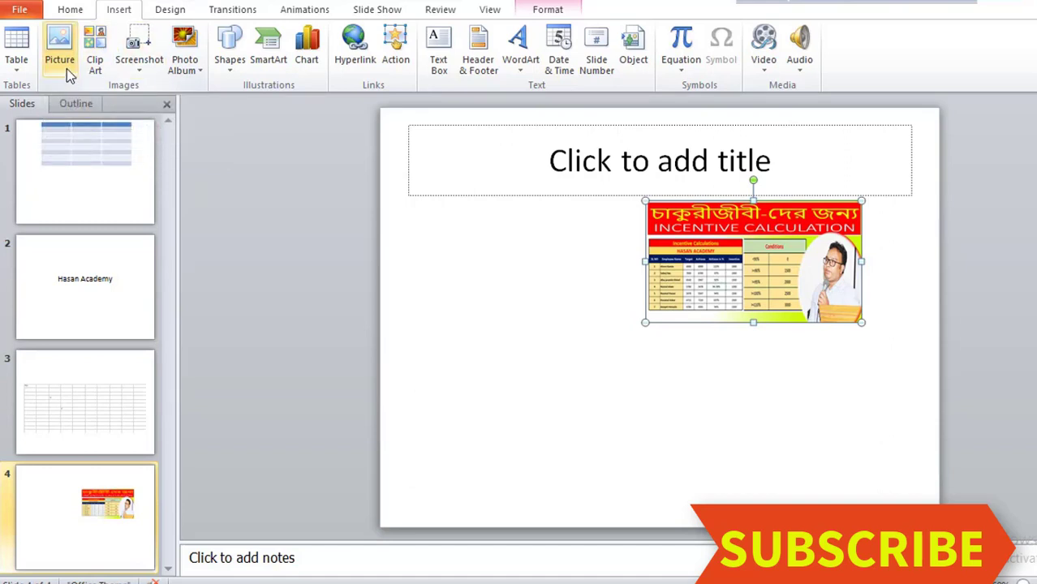
{"action": "left_click", "coordinate": [198, 69]}
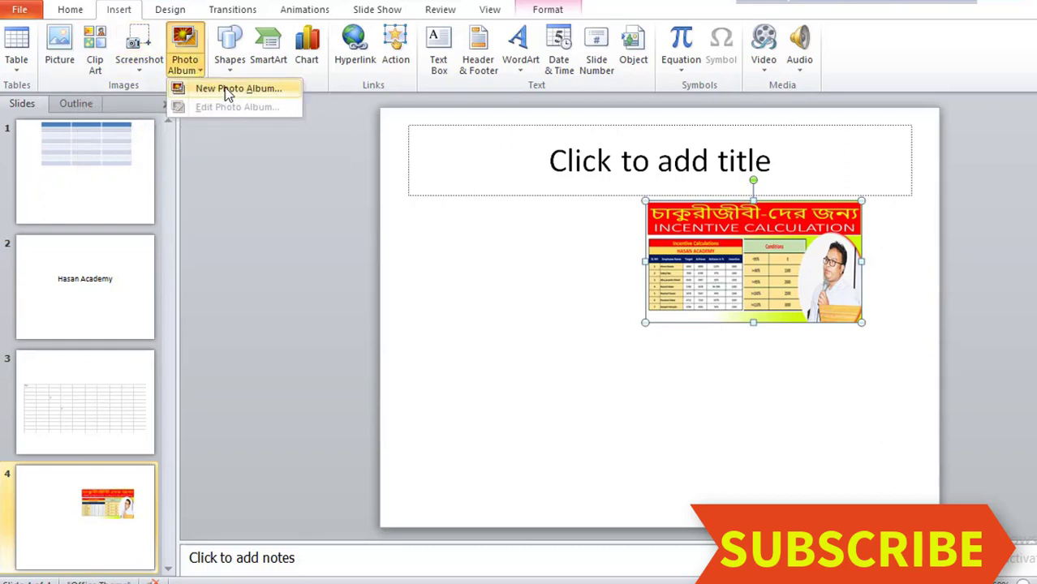
{"action": "left_click", "coordinate": [228, 90]}
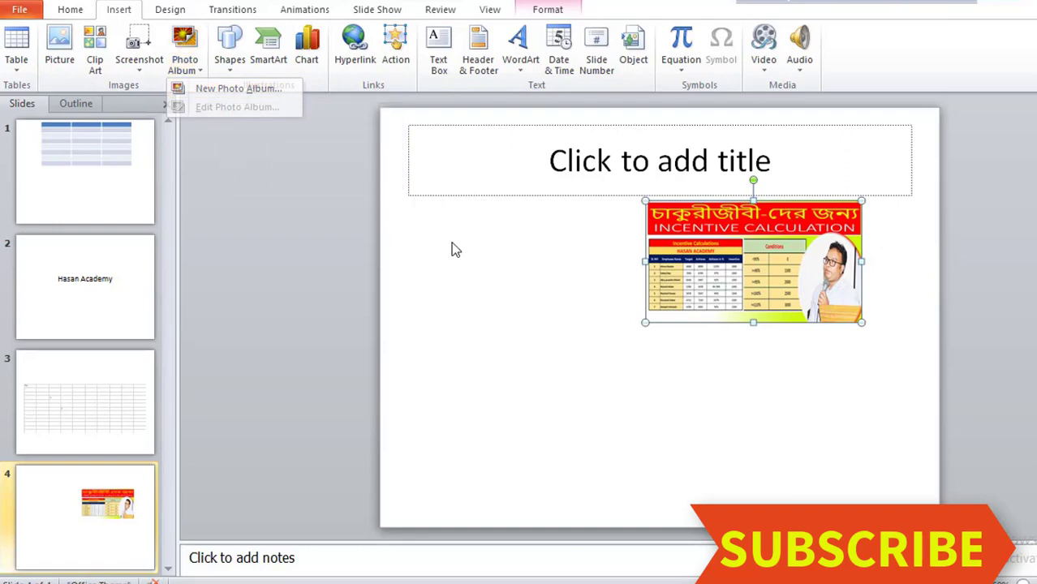
{"action": "left_click", "coordinate": [231, 71]}
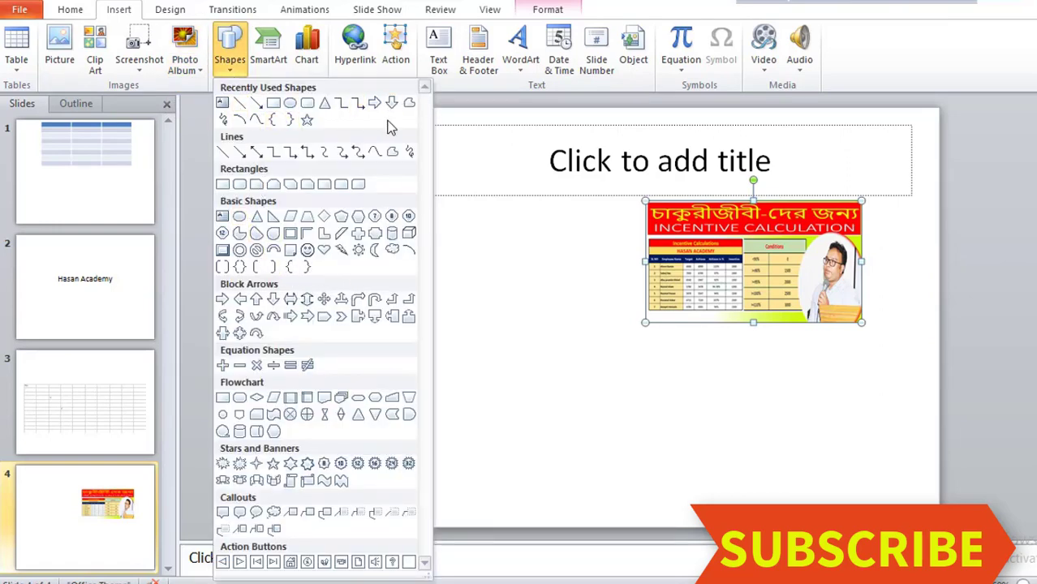
{"action": "left_click", "coordinate": [271, 50]}
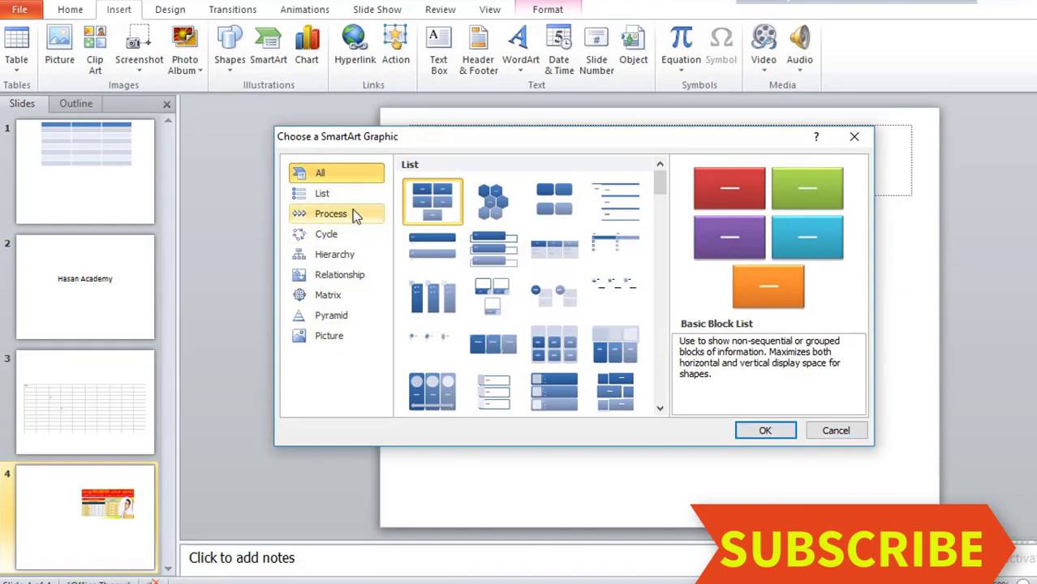
{"action": "left_click", "coordinate": [835, 430]}
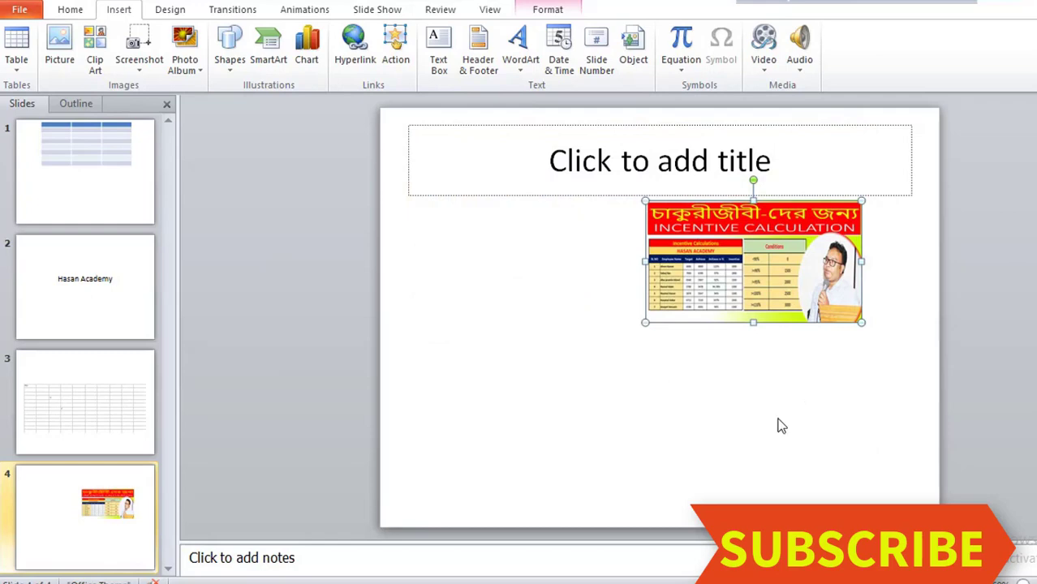
Insert a default clustered column chart on slide 4, close its data sheet, then delete the chart.
{"action": "left_click", "coordinate": [308, 50]}
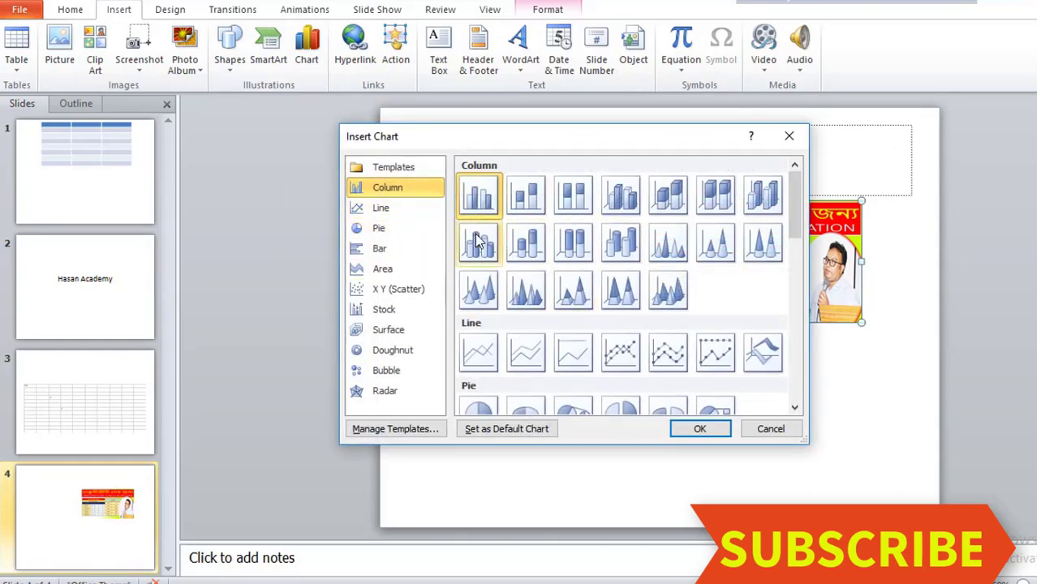
{"action": "left_click", "coordinate": [688, 434]}
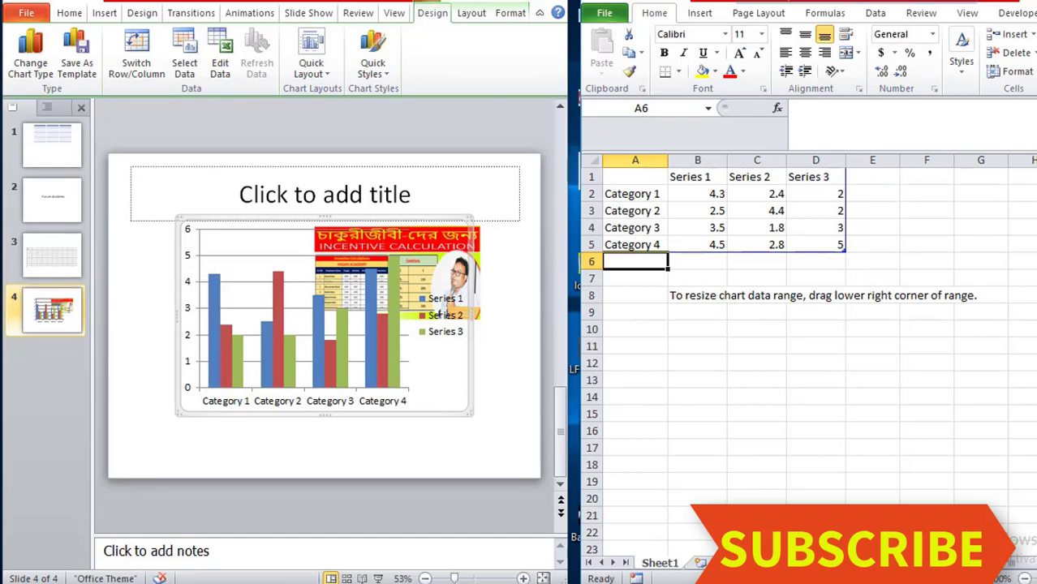
{"action": "key", "text": "alt+F4"}
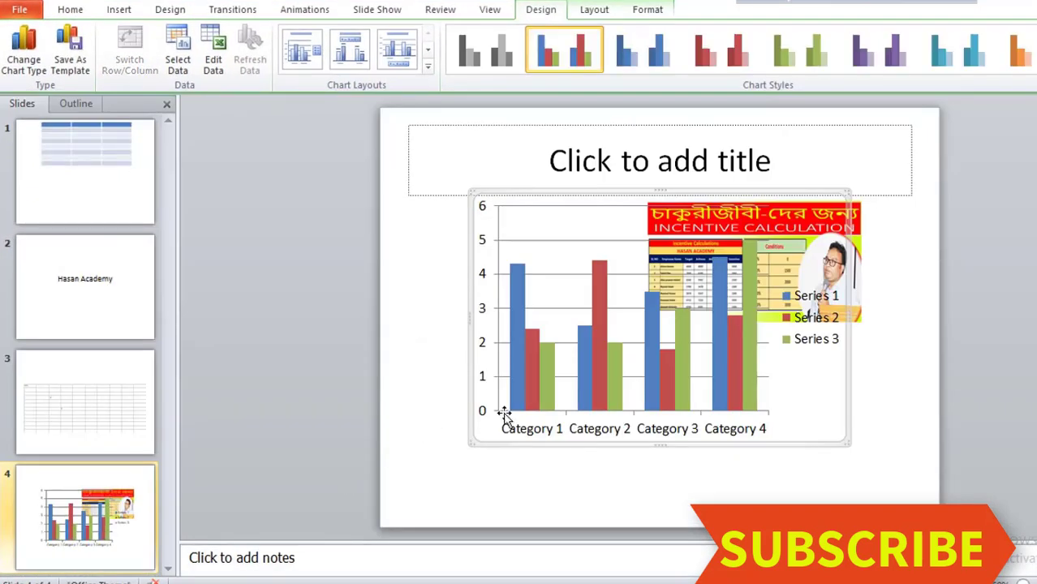
{"action": "key", "text": "Delete"}
{"action": "left_click", "coordinate": [76, 543]}
Add slide 5 after slide 4 and insert a default clustered column chart on it.
{"action": "right_click", "coordinate": [77, 542]}
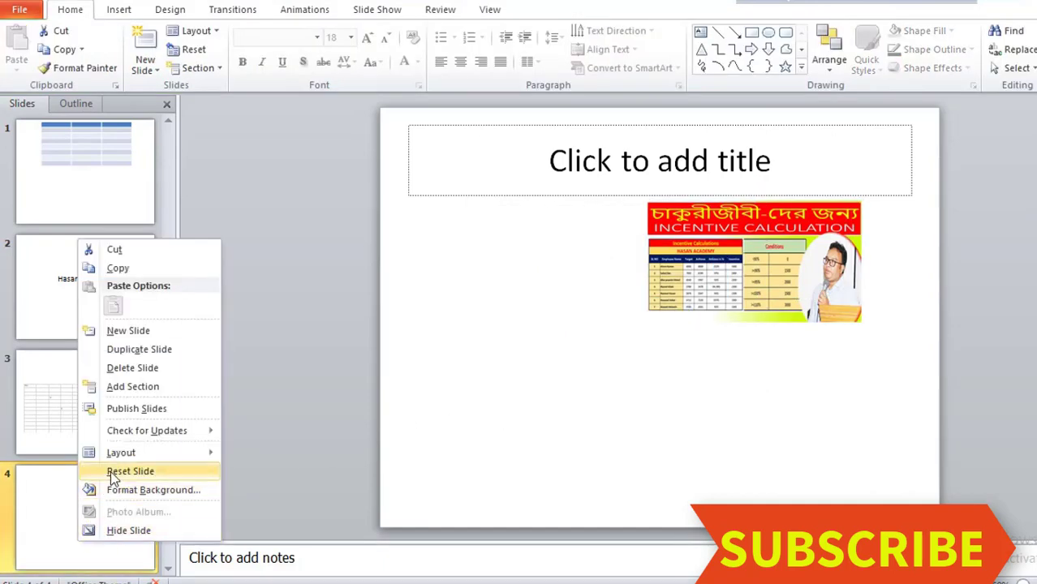
{"action": "left_click", "coordinate": [118, 330]}
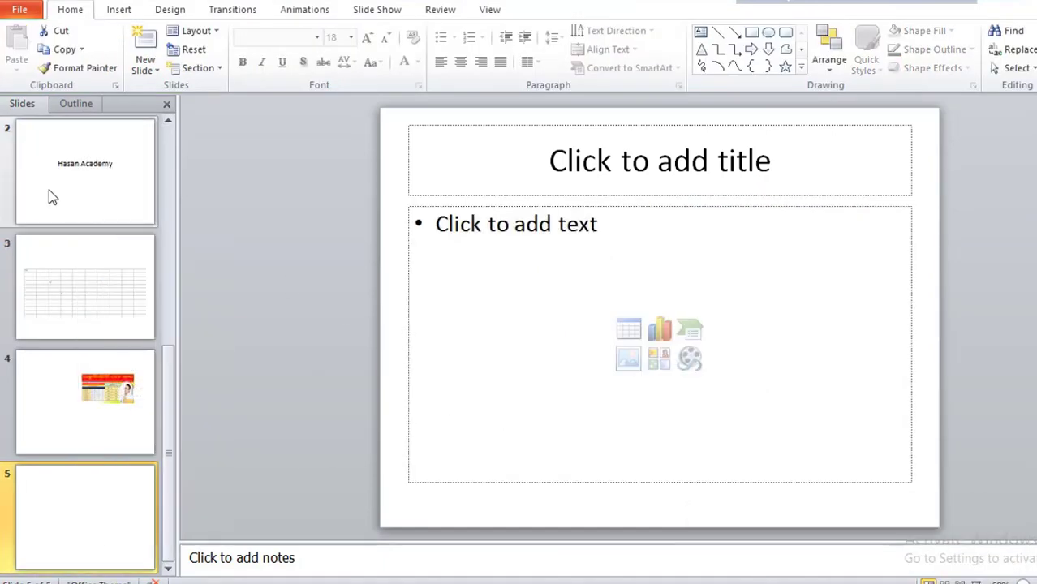
{"action": "left_click", "coordinate": [119, 10]}
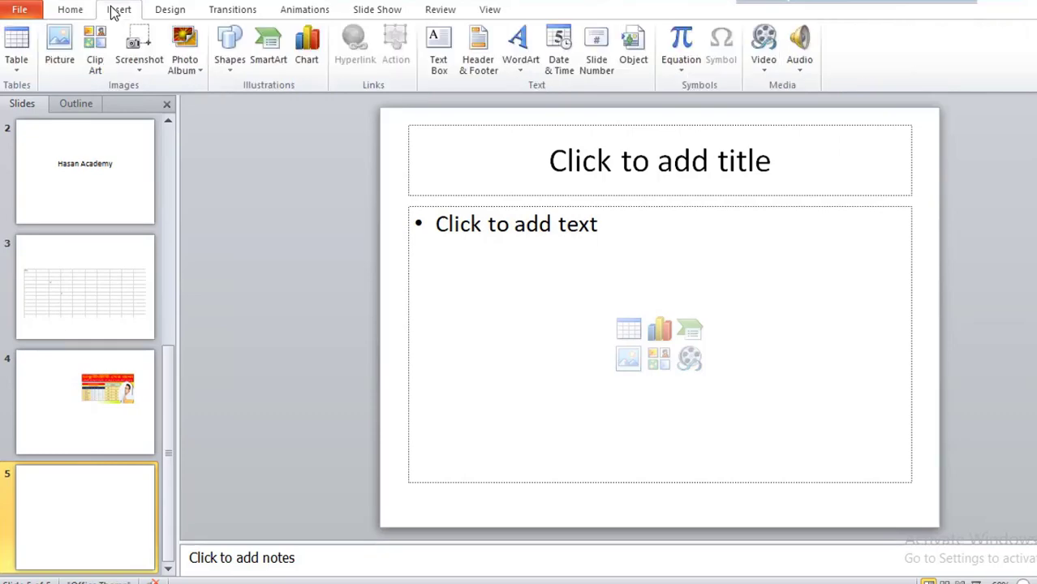
{"action": "left_click", "coordinate": [306, 49]}
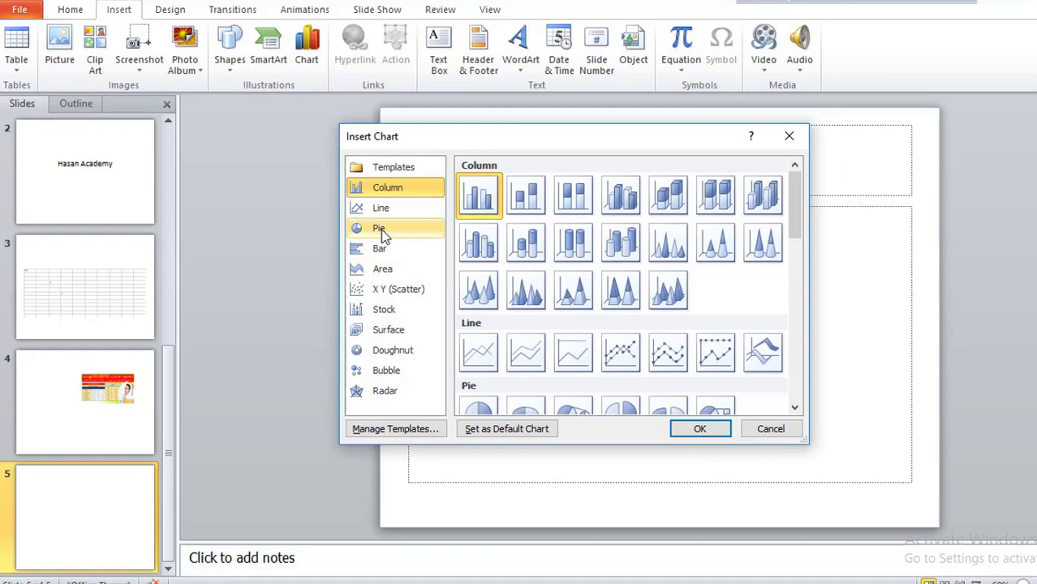
{"action": "left_click", "coordinate": [699, 430]}
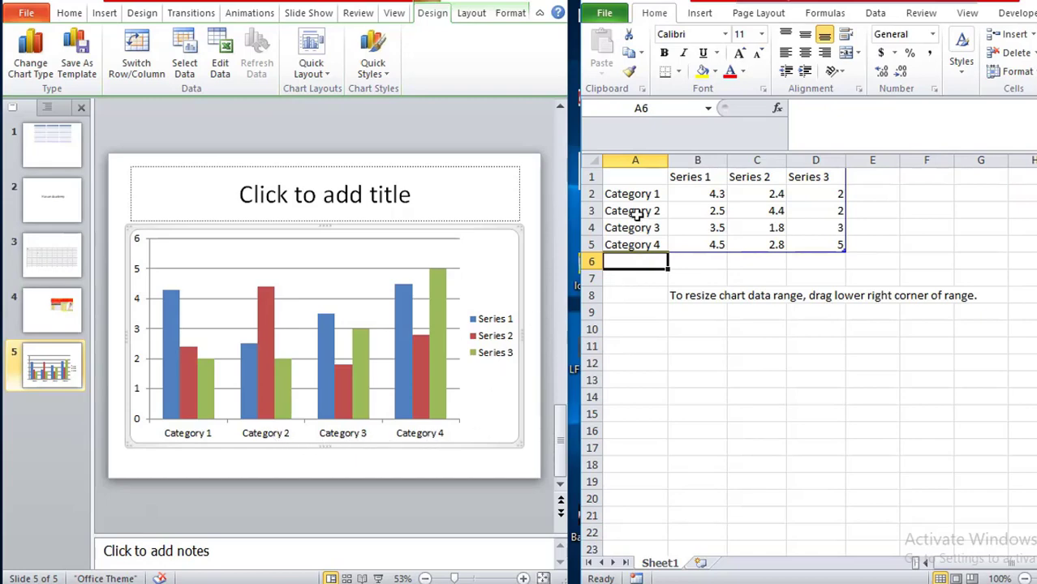
Enter January, February and March in cells B1, C1 and D1 as the series names.
{"action": "left_click", "coordinate": [695, 180]}
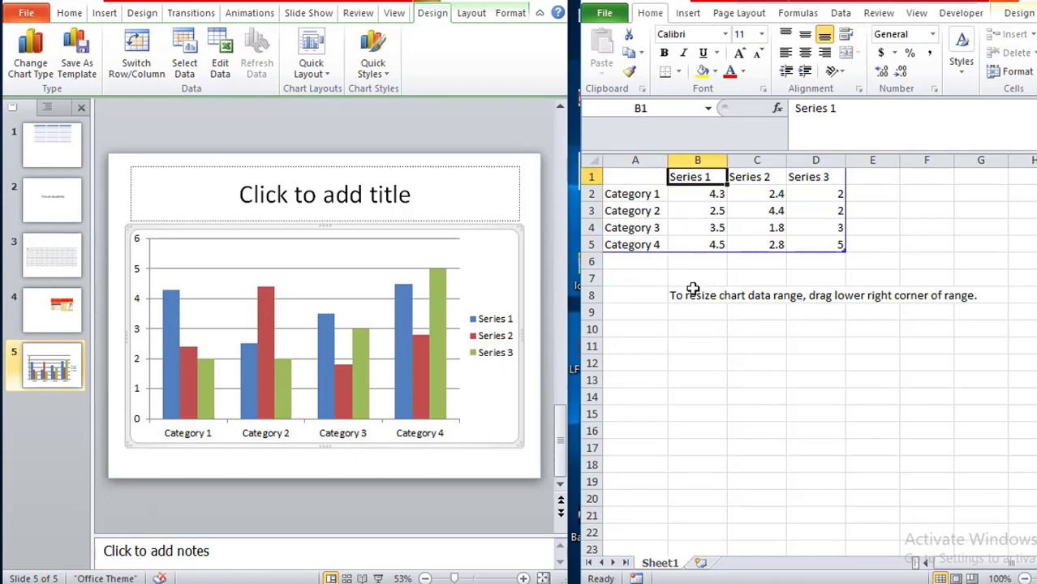
{"action": "type", "text": "J"}
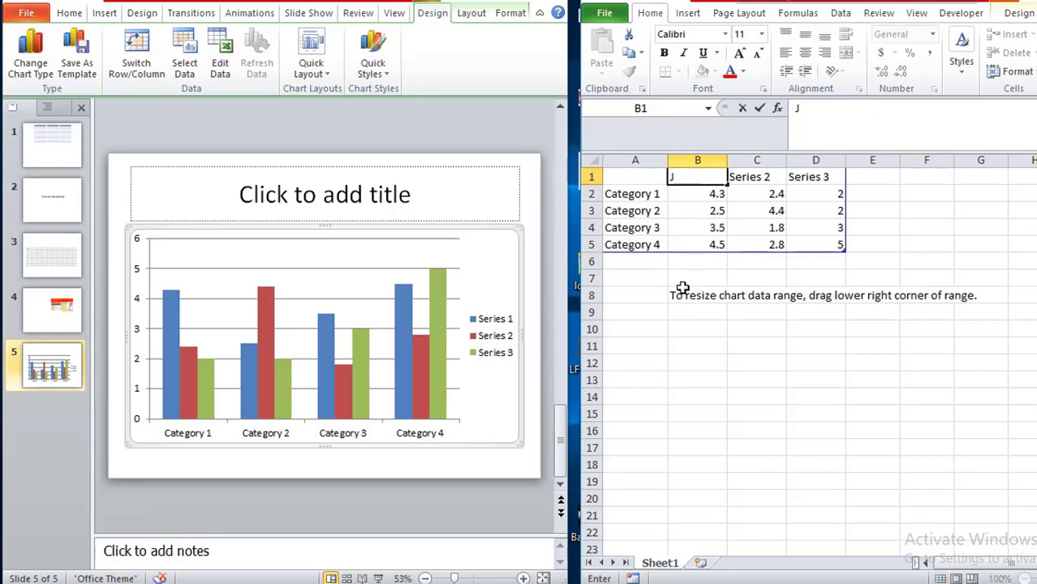
{"action": "type", "text": "anuary"}
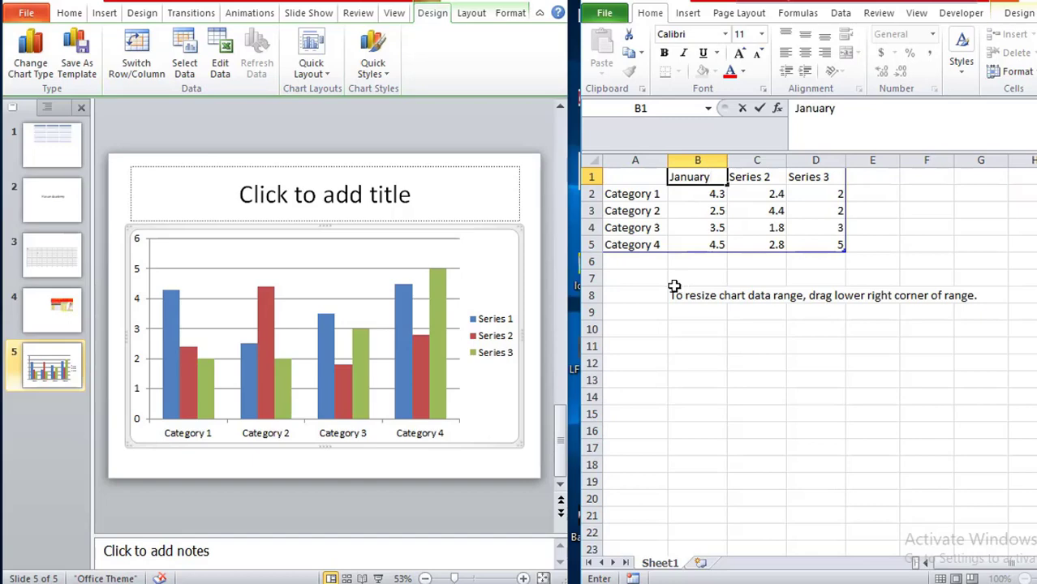
{"action": "left_click", "coordinate": [665, 347]}
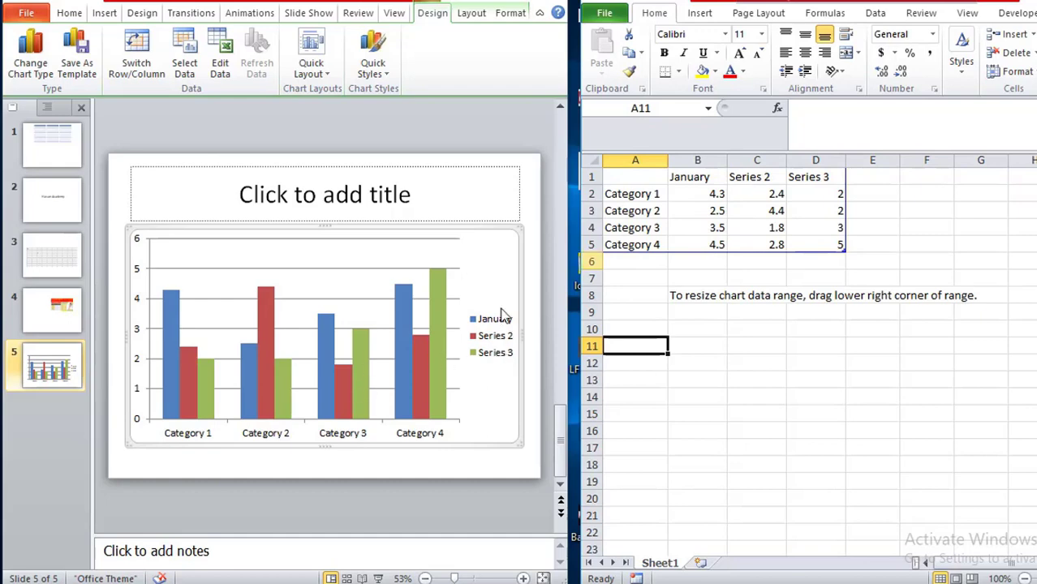
{"action": "left_click", "coordinate": [742, 177]}
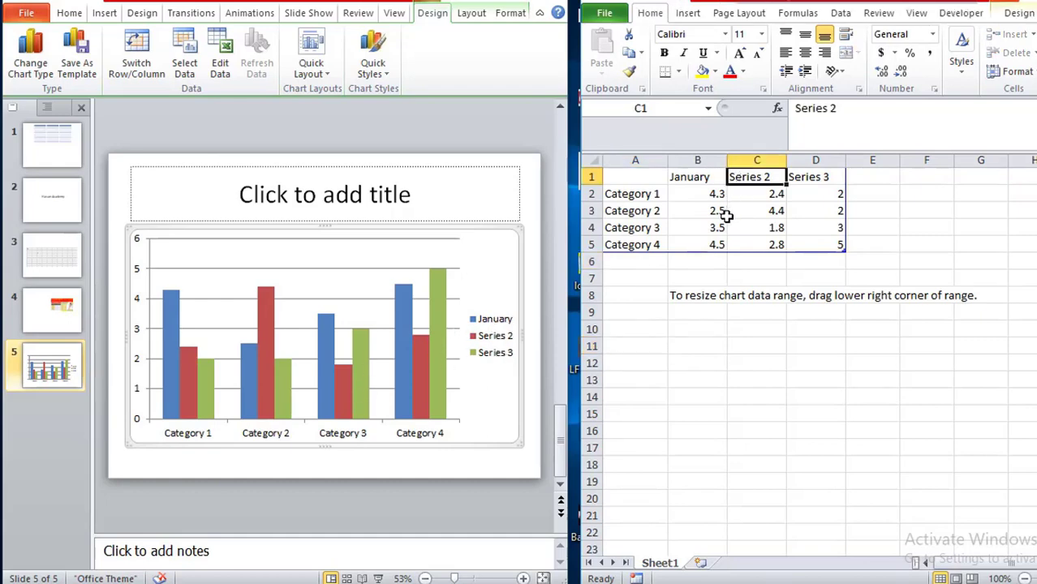
{"action": "type", "text": "Febr"}
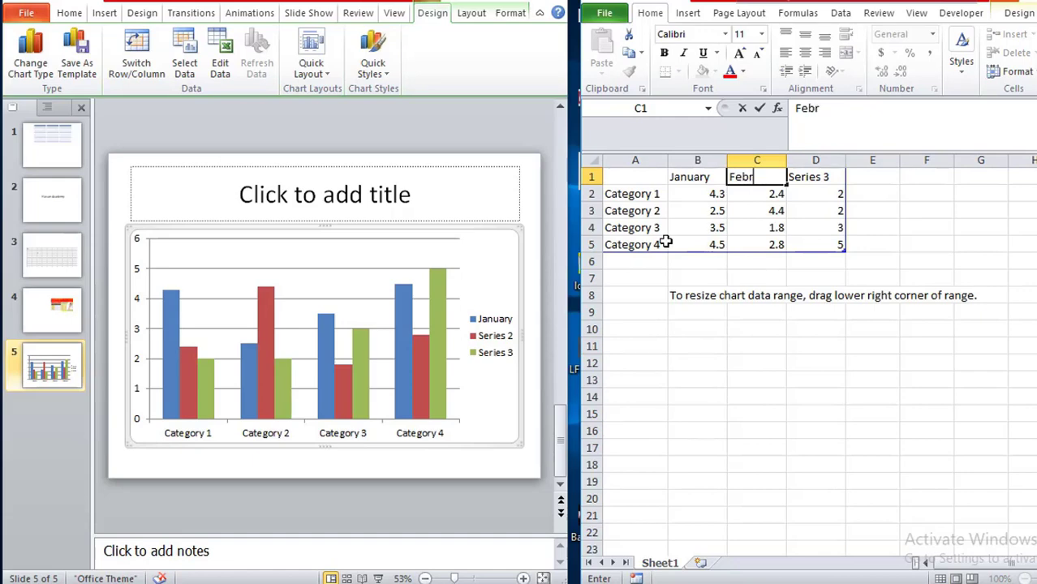
{"action": "type", "text": "uary"}
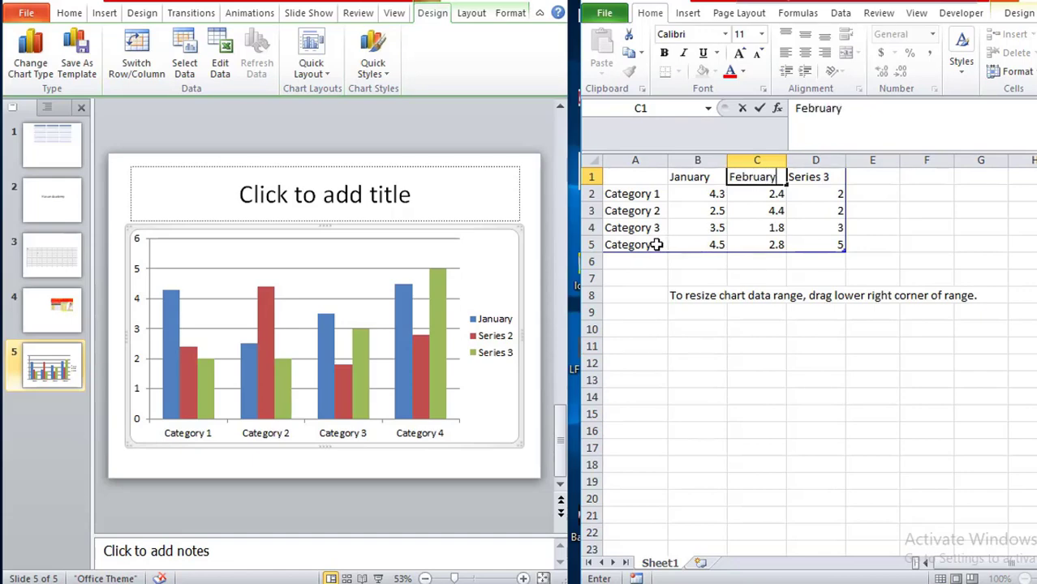
{"action": "left_click", "coordinate": [751, 311]}
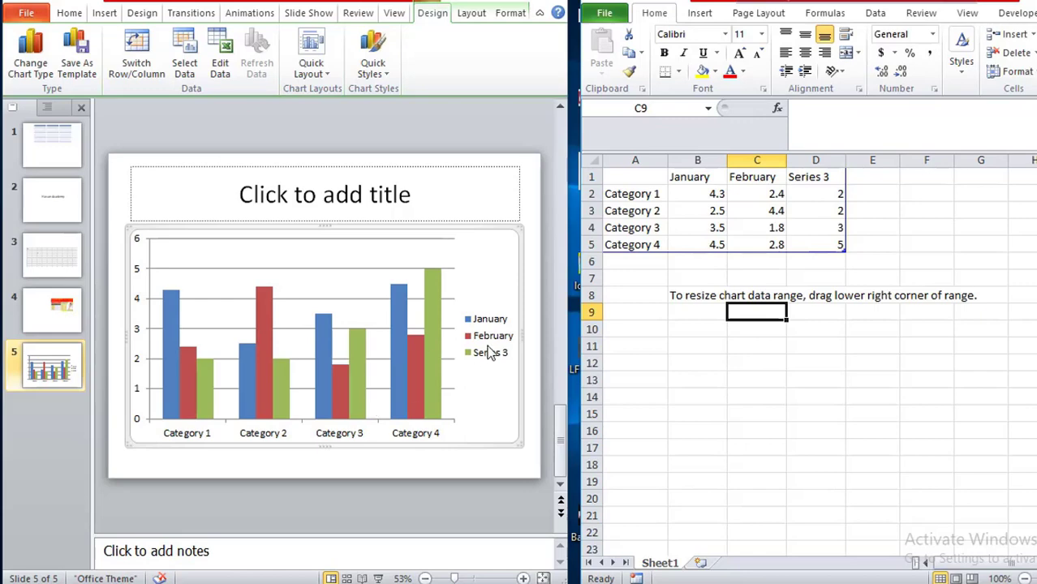
{"action": "left_click", "coordinate": [827, 180]}
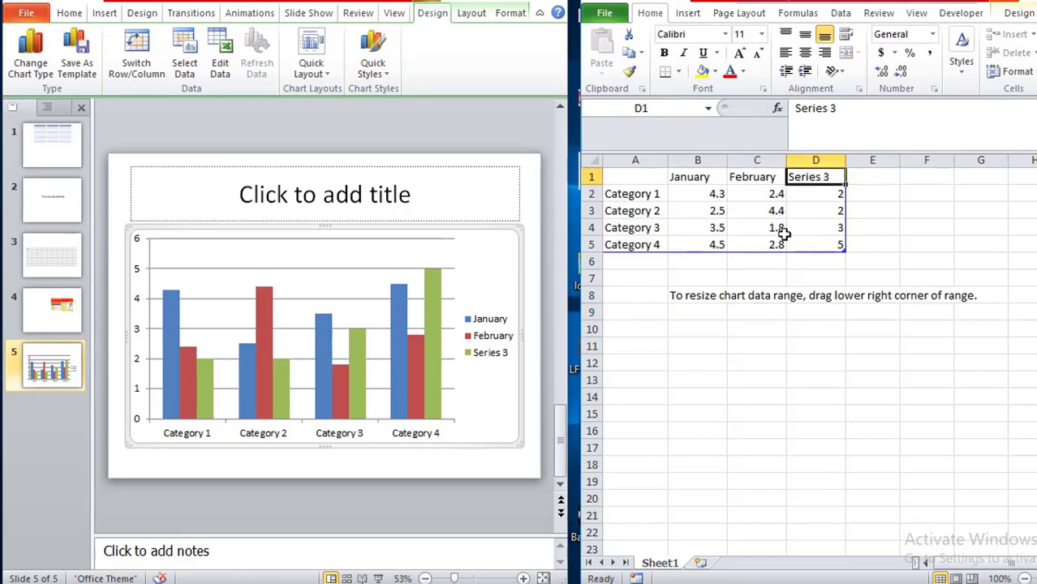
{"action": "type", "text": "Mar"}
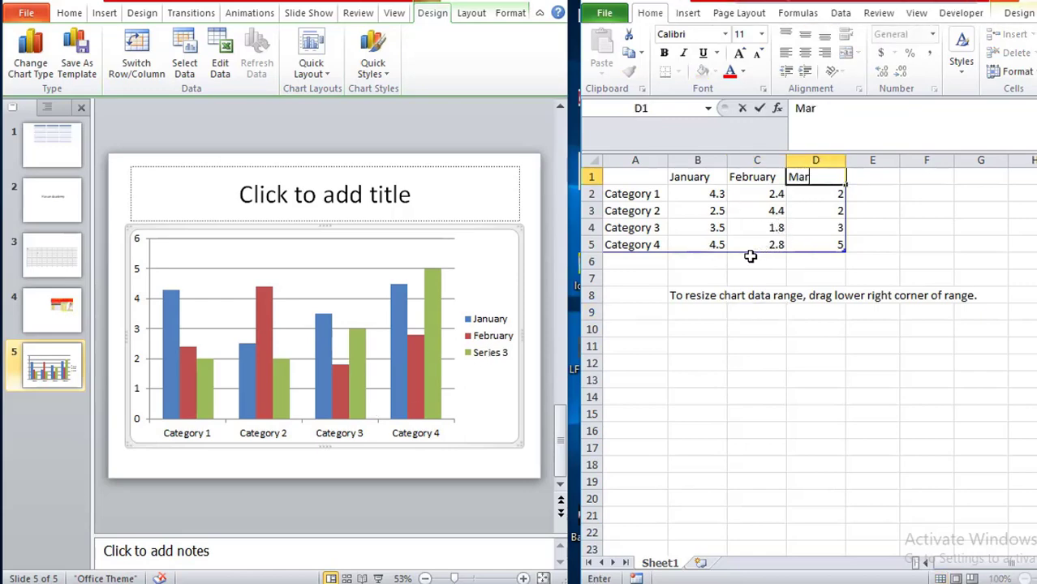
{"action": "type", "text": "ch"}
{"action": "left_click", "coordinate": [743, 327]}
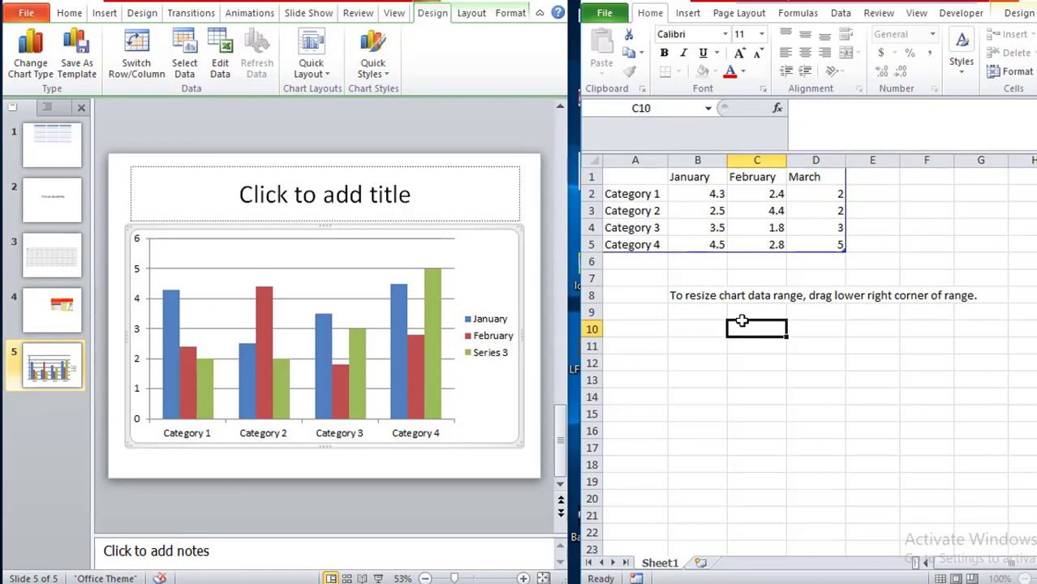
Overwrite cells A2:A5 with A, B, C and D, removing the autocompleted text from C.
{"action": "left_click", "coordinate": [631, 194]}
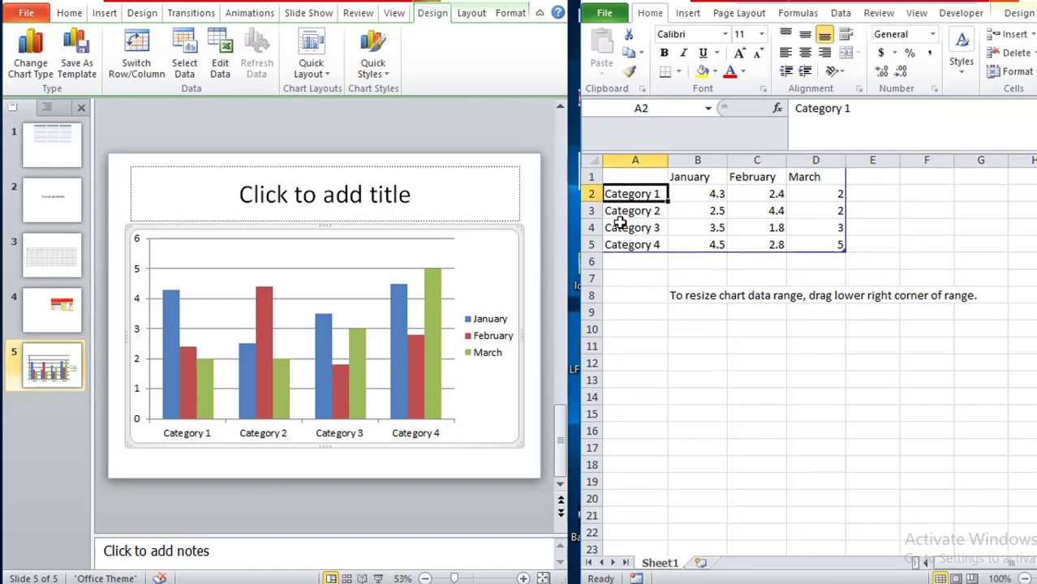
{"action": "type", "text": "A"}
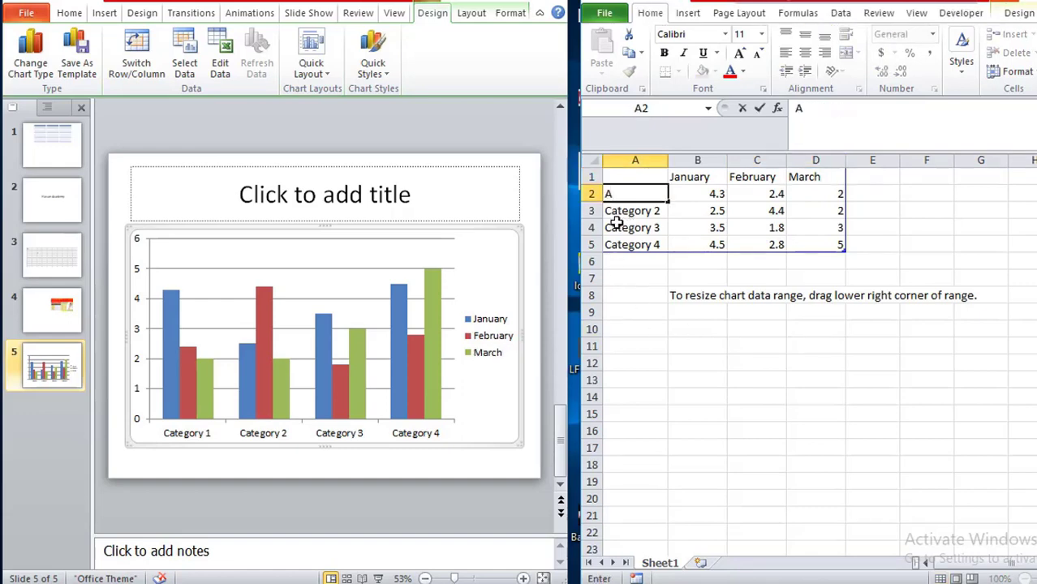
{"action": "key", "text": "Return"}
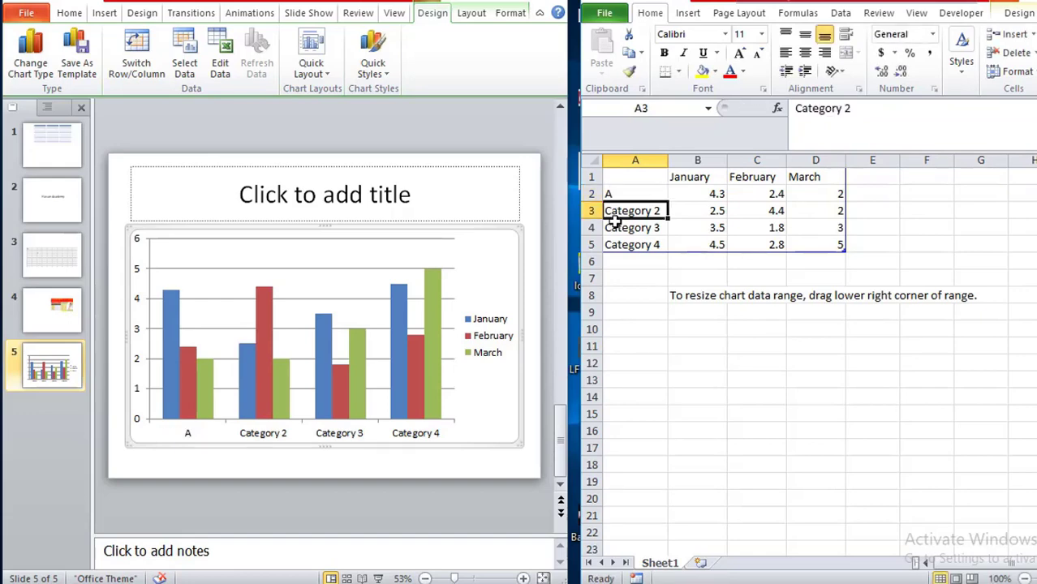
{"action": "type", "text": "B"}
{"action": "key", "text": "Return"}
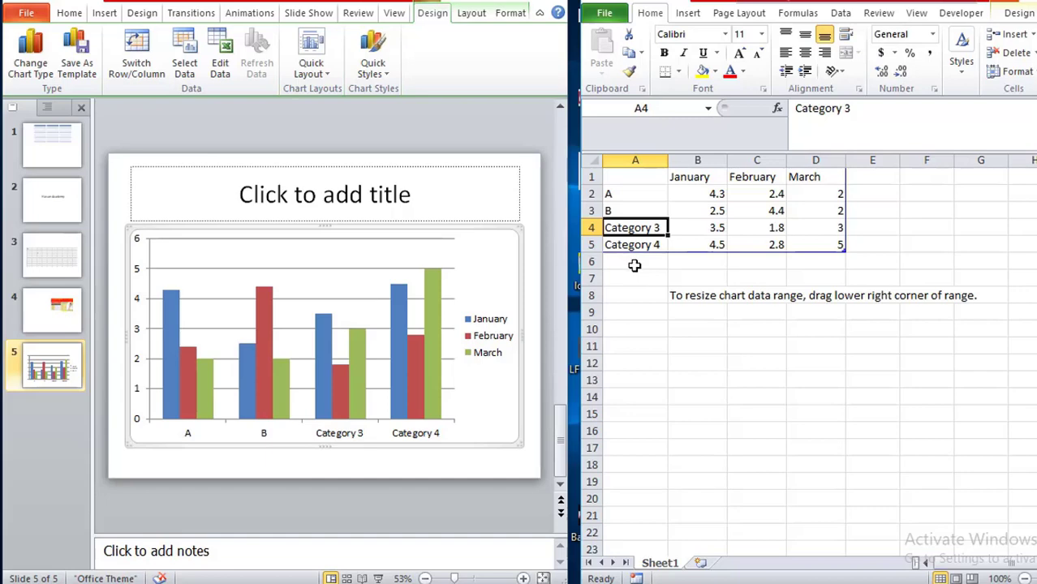
{"action": "type", "text": "C"}
{"action": "key", "text": "Return"}
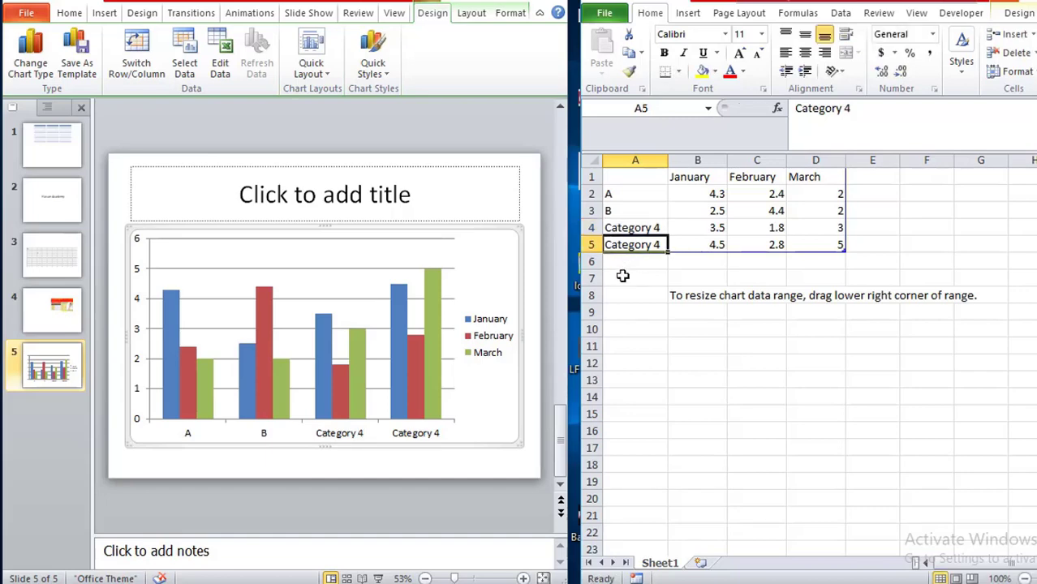
{"action": "key", "text": "Up"}
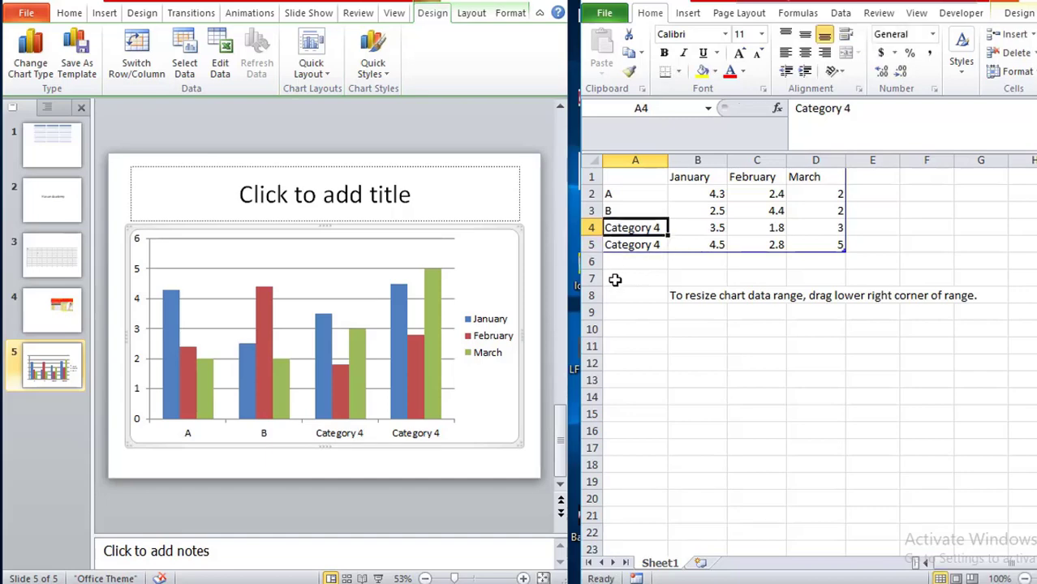
{"action": "type", "text": "C"}
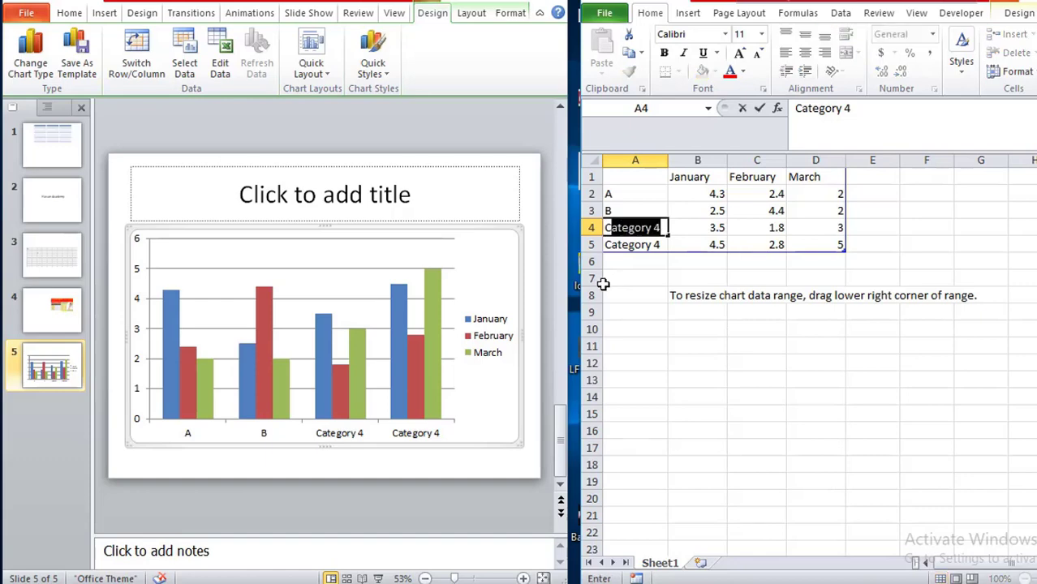
{"action": "key", "text": "Delete"}
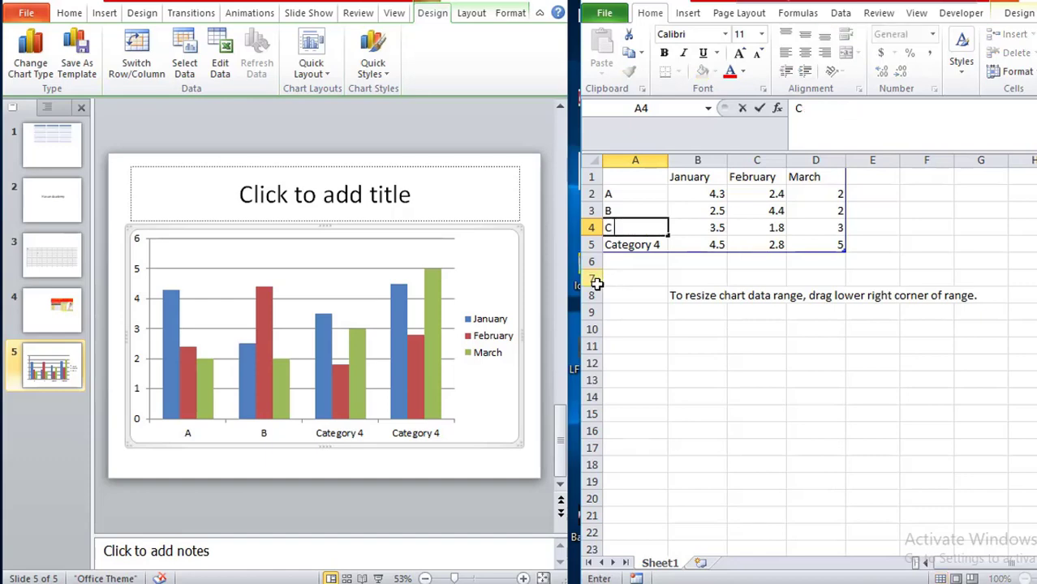
{"action": "key", "text": "Return"}
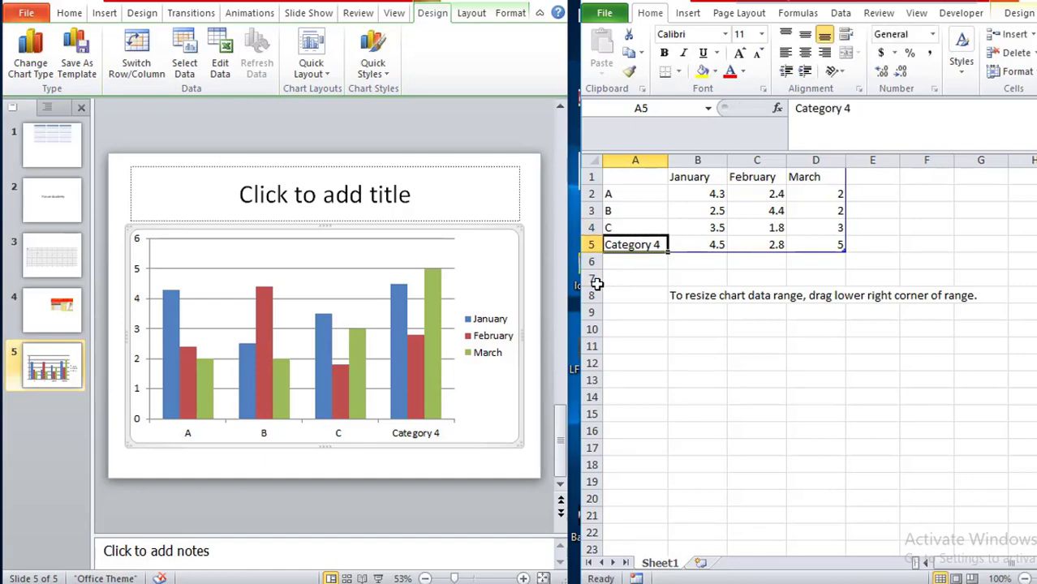
{"action": "type", "text": "D"}
{"action": "key", "text": "Return"}
{"action": "left_click", "coordinate": [686, 346]}
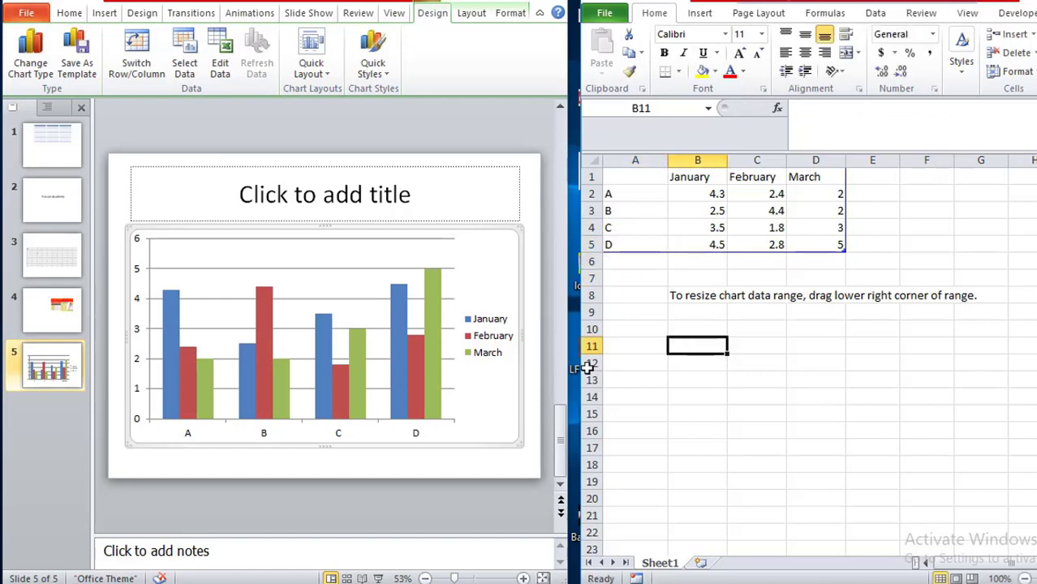
Enter January values 24, 23, 24 and 28 for A–D.
{"action": "left_click", "coordinate": [706, 190]}
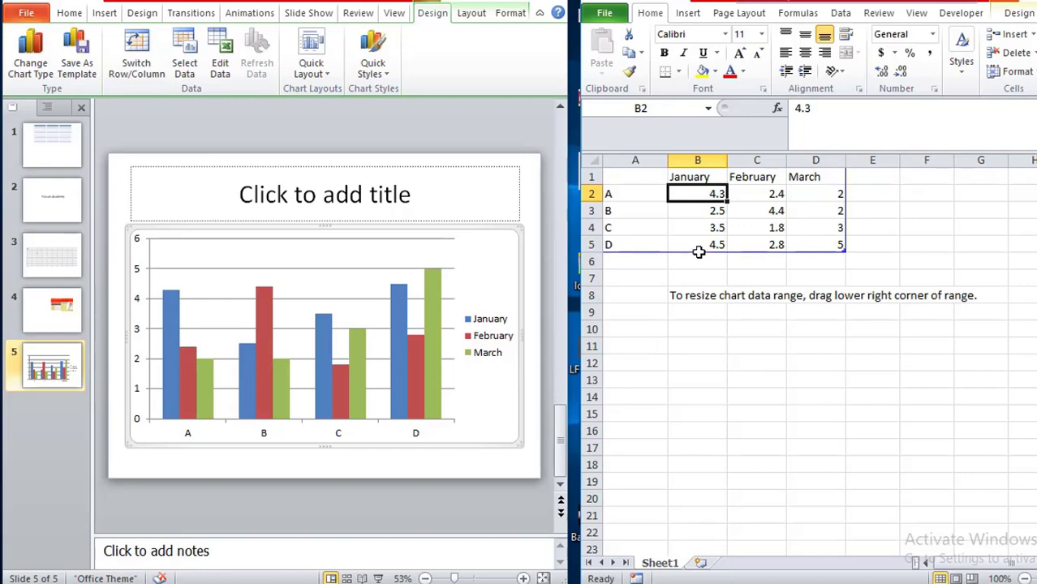
{"action": "type", "text": "24"}
{"action": "key", "text": "Return"}
{"action": "type", "text": "23"}
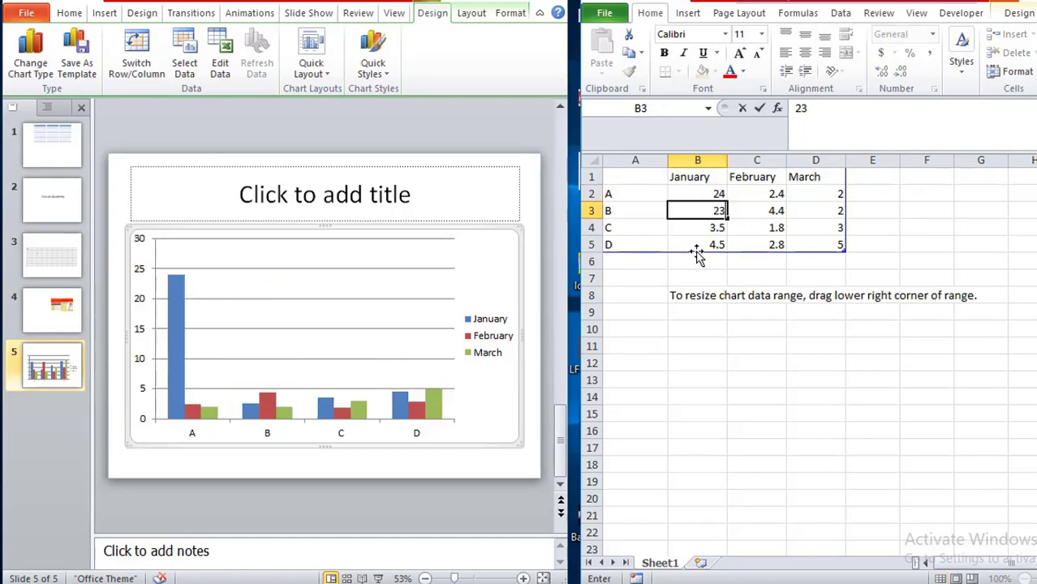
{"action": "key", "text": "Return"}
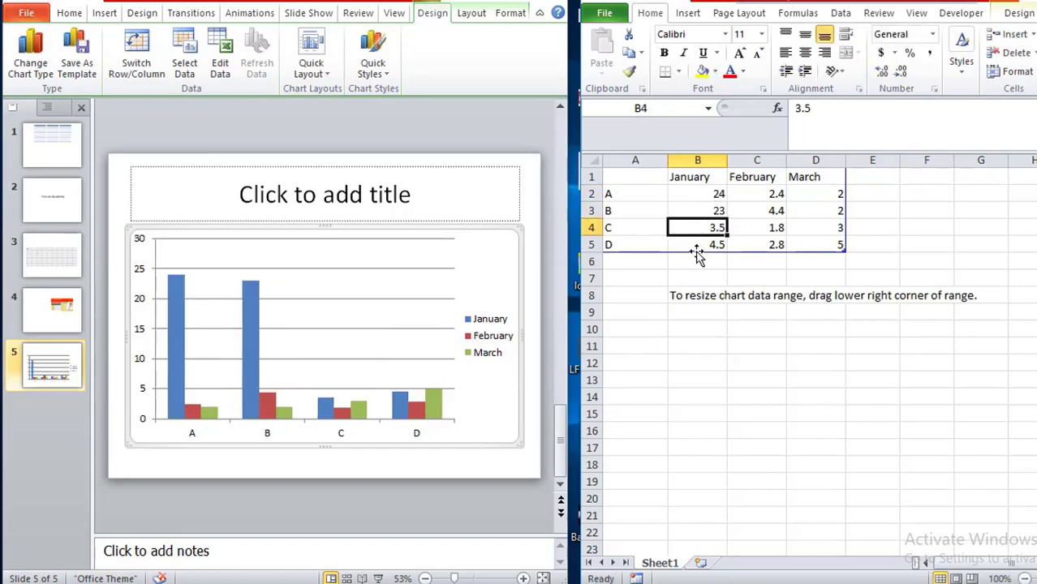
{"action": "type", "text": "24"}
{"action": "key", "text": "Return"}
{"action": "type", "text": "28"}
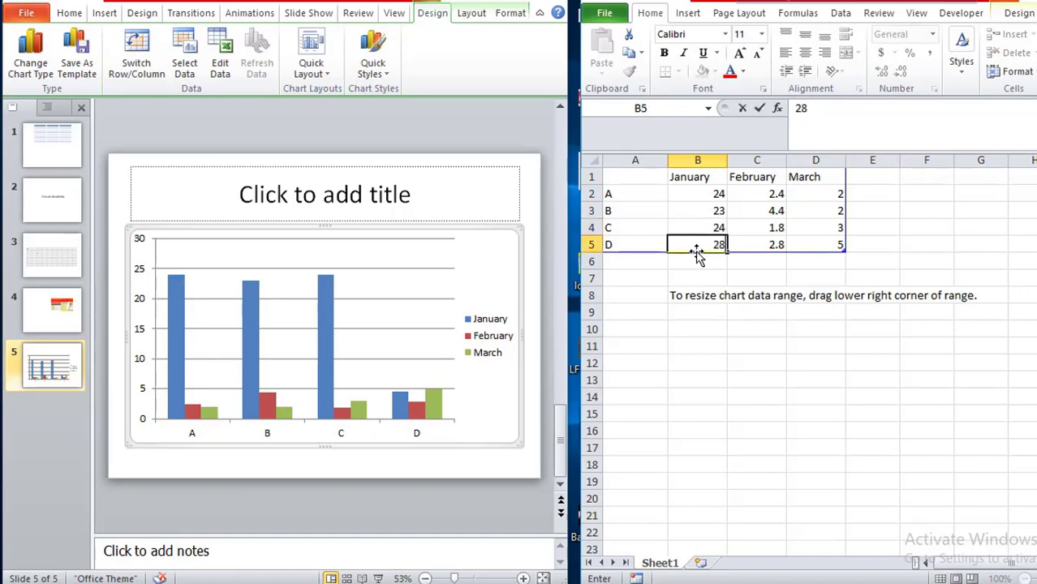
{"action": "key", "text": "Tab"}
Enter February values 47, 24, 23 and 44 for A–D.
{"action": "key", "text": "Up"}
{"action": "key", "text": "Up"}
{"action": "key", "text": "Up"}
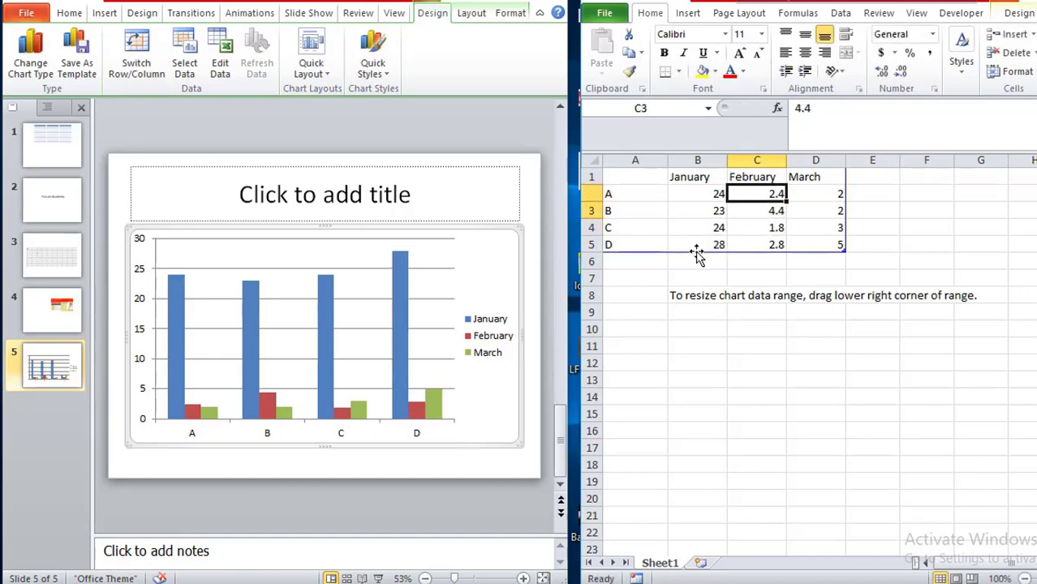
{"action": "type", "text": "47"}
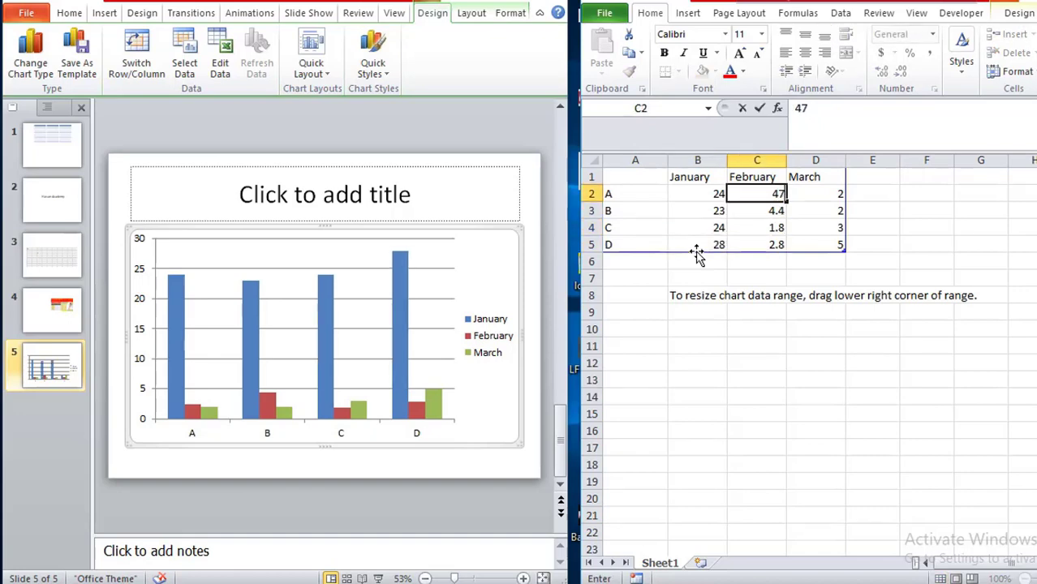
{"action": "key", "text": "Return"}
{"action": "type", "text": "24"}
{"action": "key", "text": "Return"}
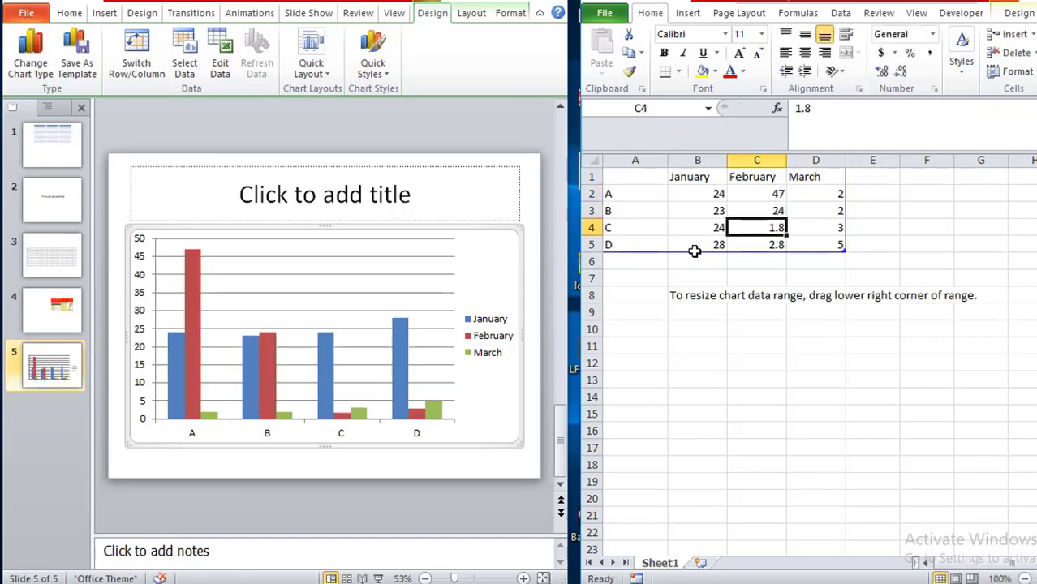
{"action": "type", "text": "23"}
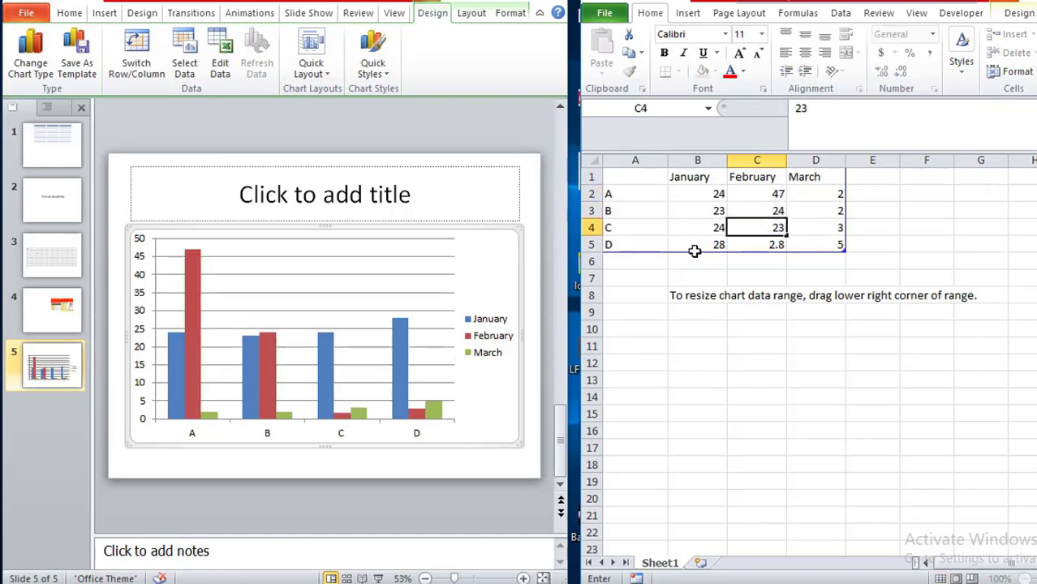
{"action": "key", "text": "Return"}
{"action": "type", "text": "4"}
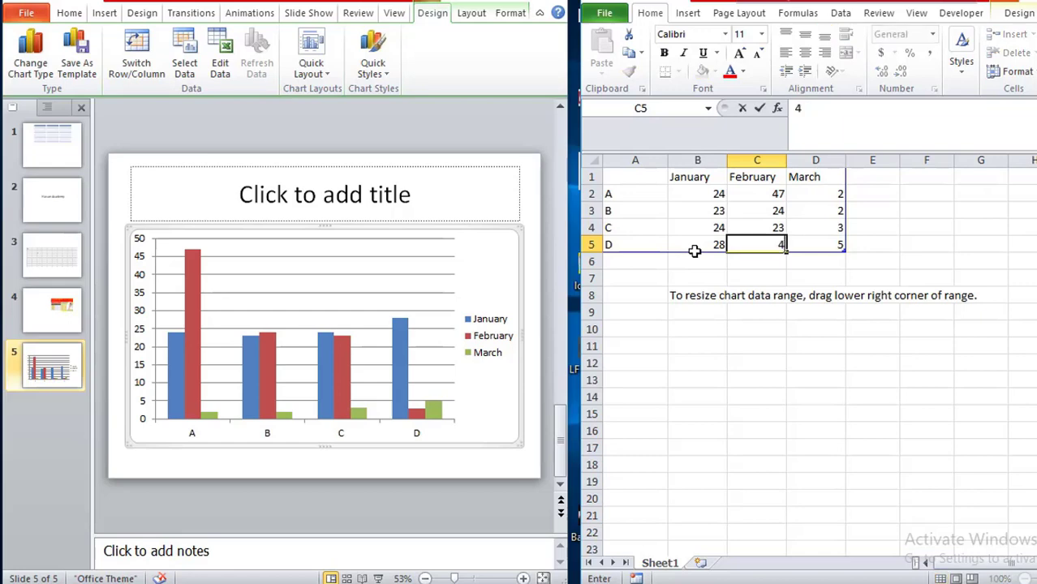
{"action": "type", "text": "4"}
{"action": "key", "text": "Tab"}
Enter March values 14, 14, 24 and 15 for A–D.
{"action": "key", "text": "Up"}
{"action": "key", "text": "Up"}
{"action": "key", "text": "Up"}
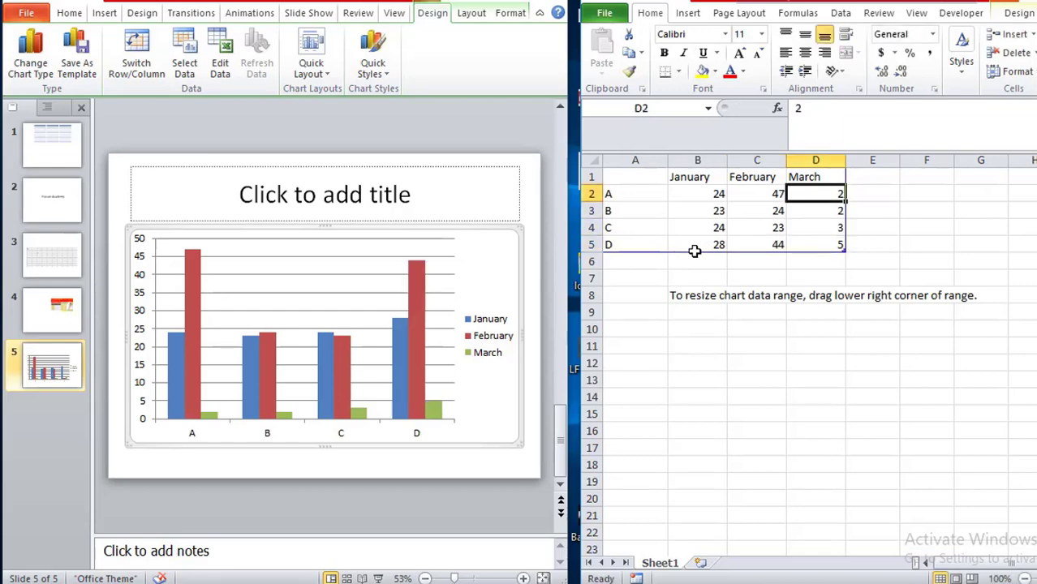
{"action": "type", "text": "14"}
{"action": "key", "text": "Return"}
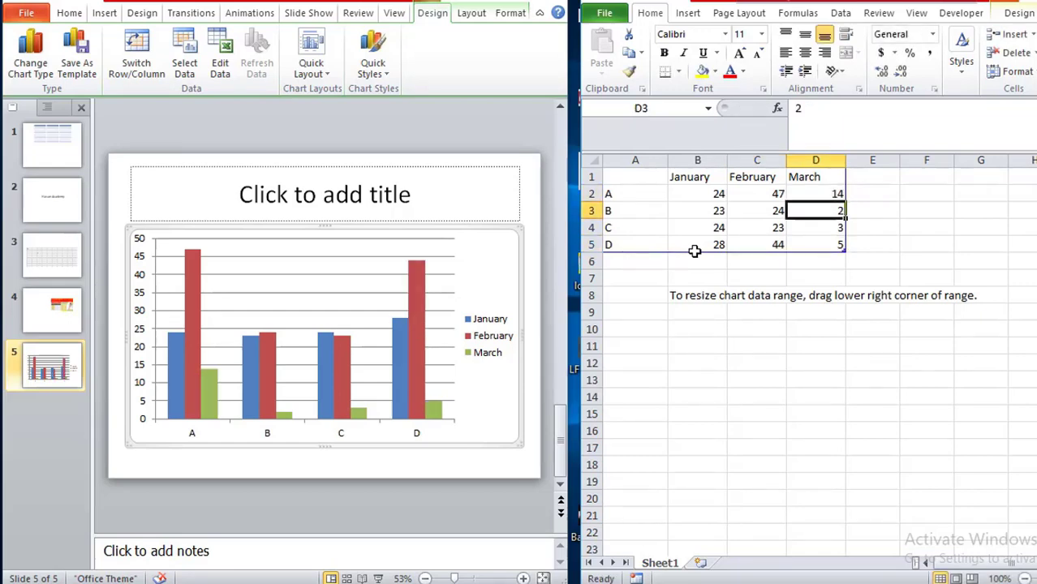
{"action": "type", "text": "14"}
{"action": "key", "text": "Return"}
{"action": "type", "text": "24"}
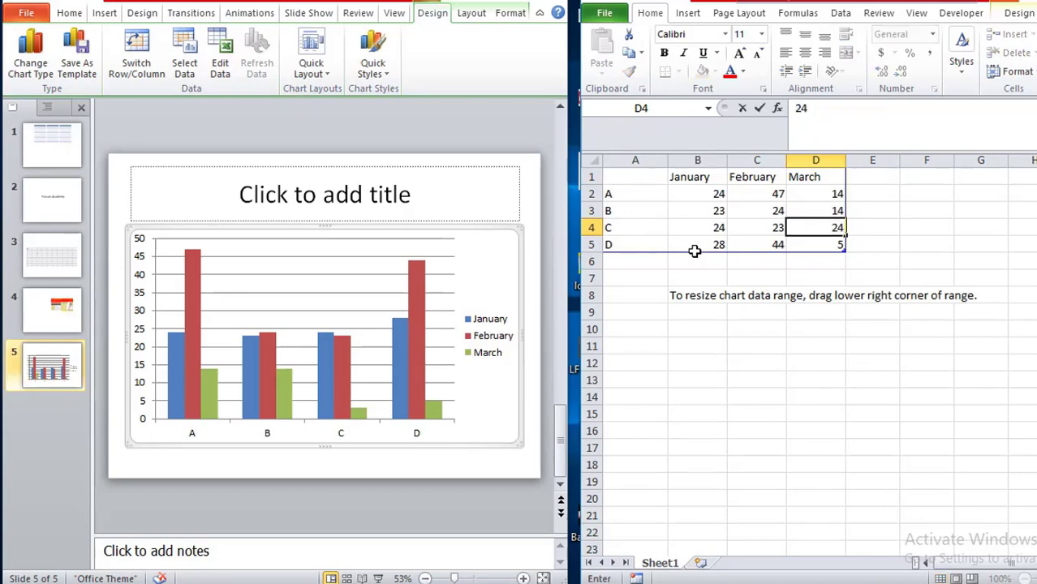
{"action": "key", "text": "Return"}
{"action": "type", "text": "15"}
{"action": "key", "text": "Return"}
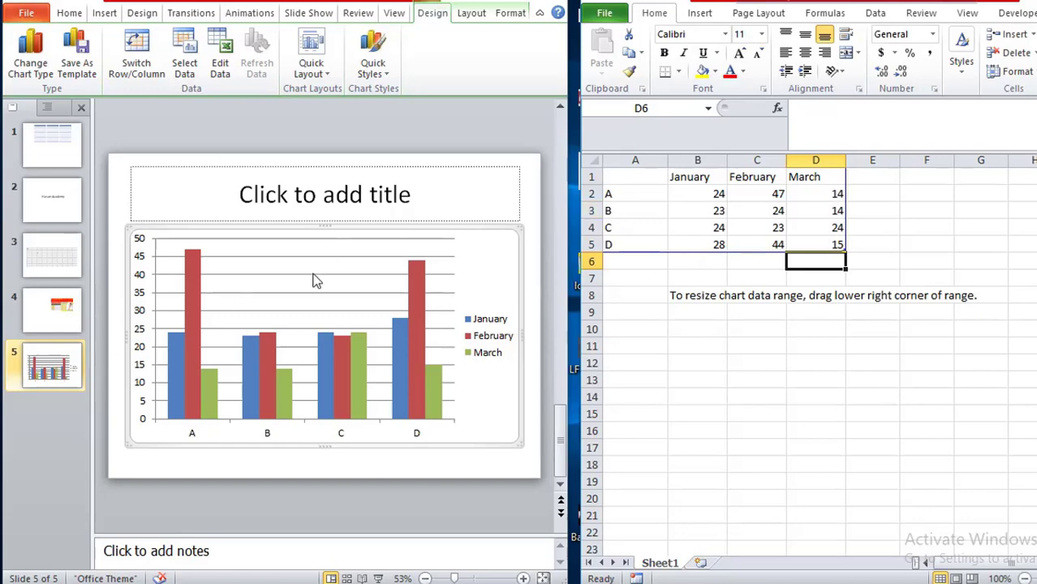
Close the data sheet and add data labels to the February columns.
{"action": "key", "text": "alt+F4"}
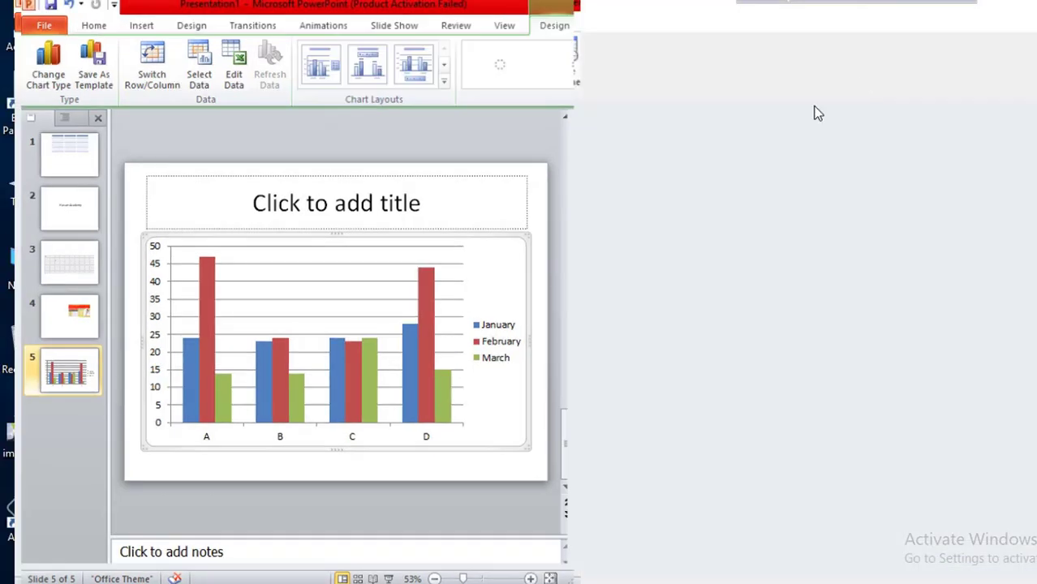
{"action": "right_click", "coordinate": [494, 293]}
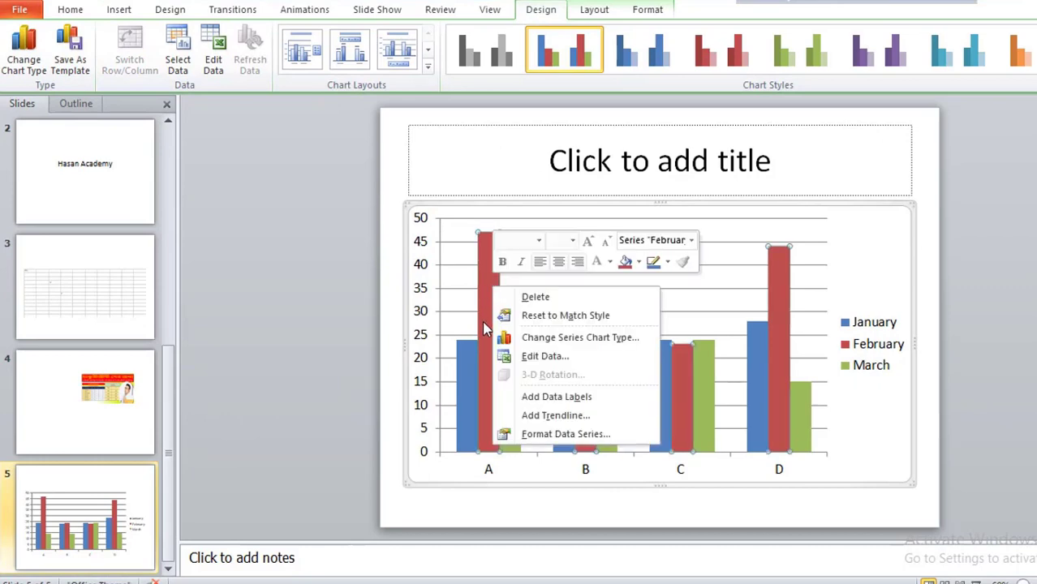
{"action": "left_click", "coordinate": [519, 392]}
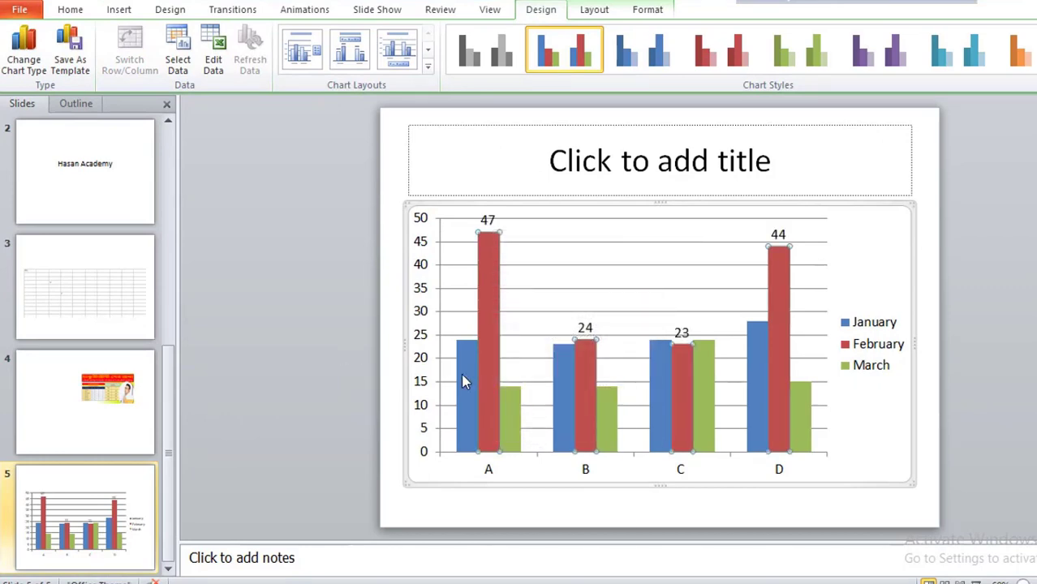
Reopen the chart's data sheet from the January series menu, then close it again.
{"action": "right_click", "coordinate": [463, 376]}
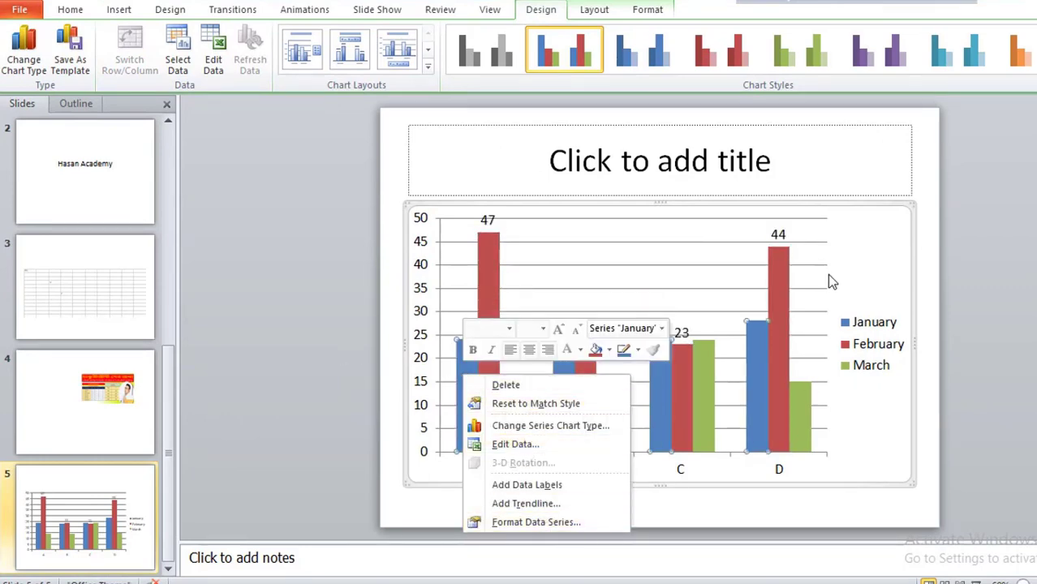
{"action": "key", "text": "Escape"}
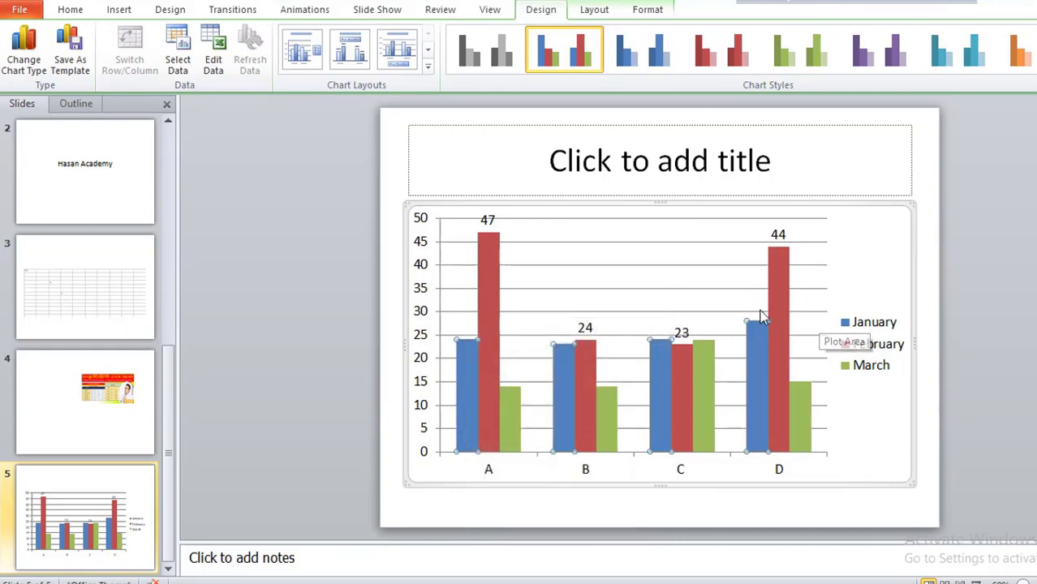
{"action": "right_click", "coordinate": [465, 375]}
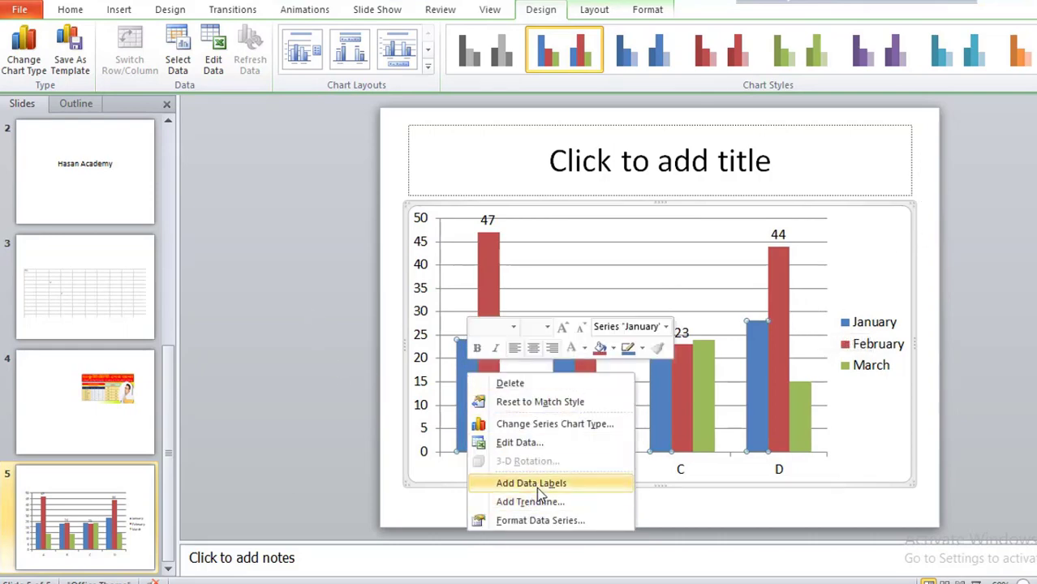
{"action": "left_click", "coordinate": [518, 443]}
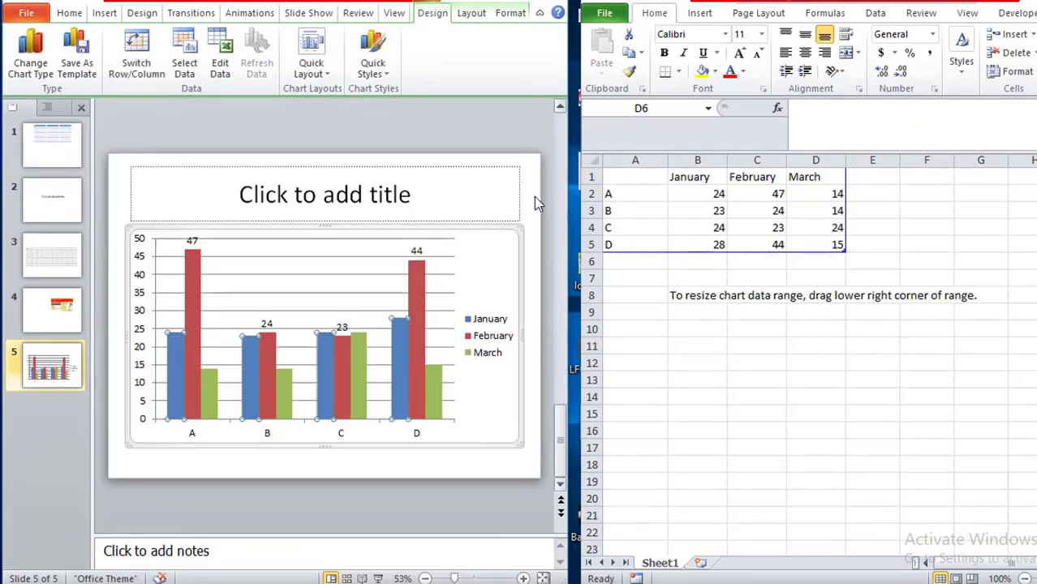
{"action": "key", "text": "alt+F4"}
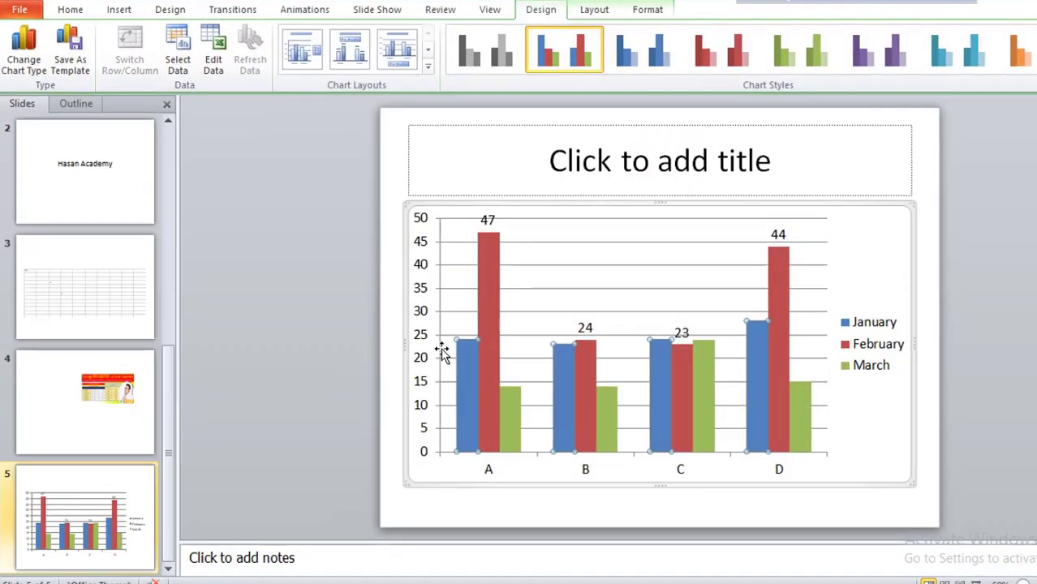
Insert a new Title and Content slide after slide 5 as slide 6.
{"action": "right_click", "coordinate": [70, 472]}
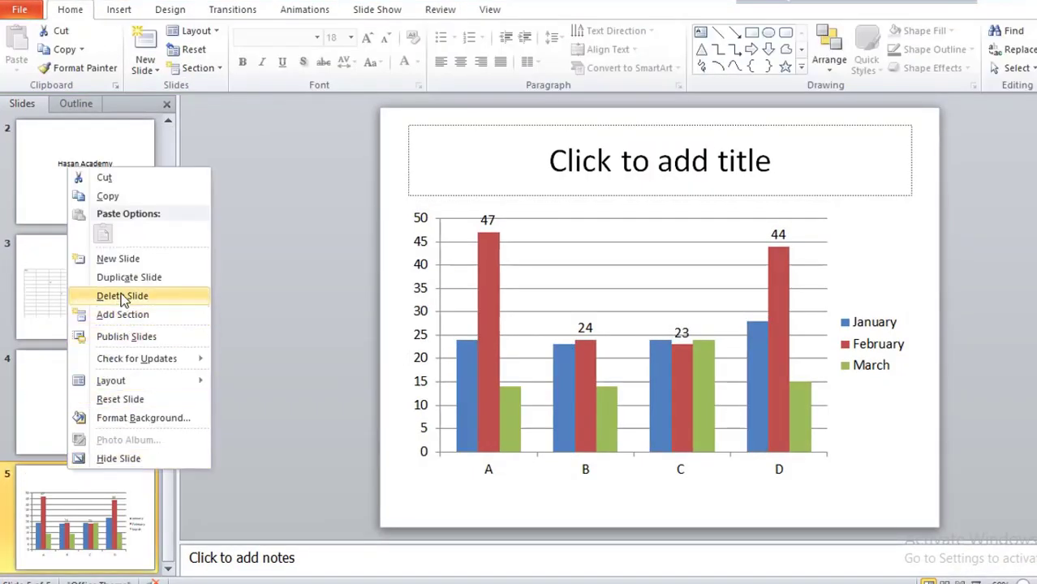
{"action": "left_click", "coordinate": [114, 260]}
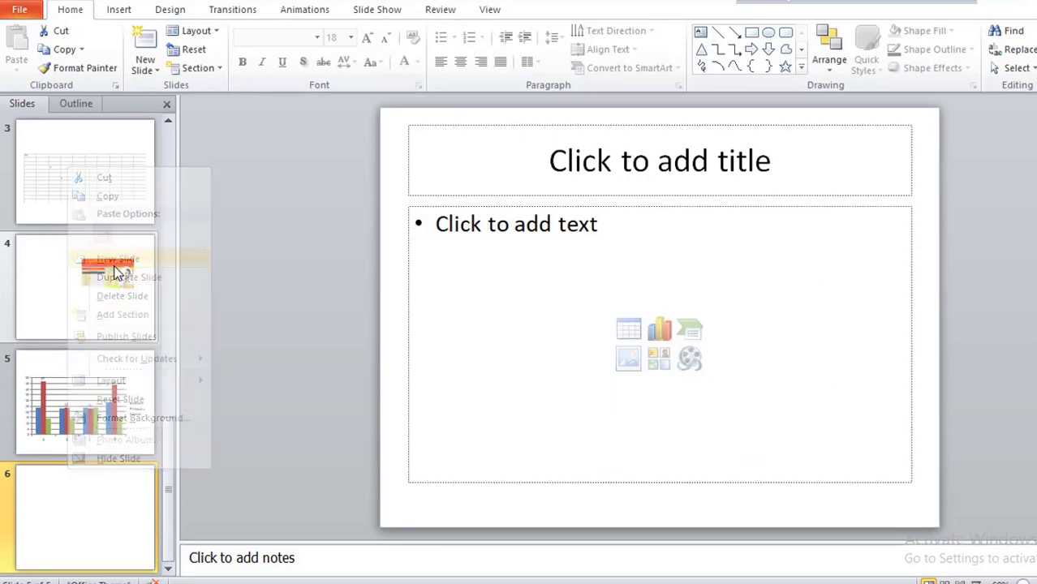
{"action": "left_click", "coordinate": [123, 10]}
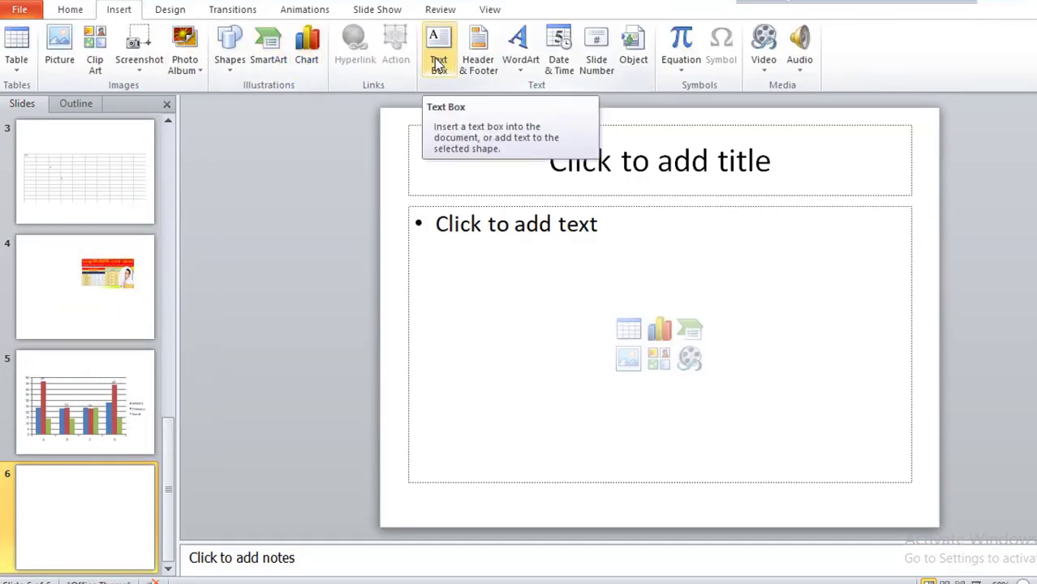
{"action": "left_click", "coordinate": [70, 10]}
{"action": "scroll", "coordinate": [232, 44], "scroll_direction": "down", "scroll_amount": 1}
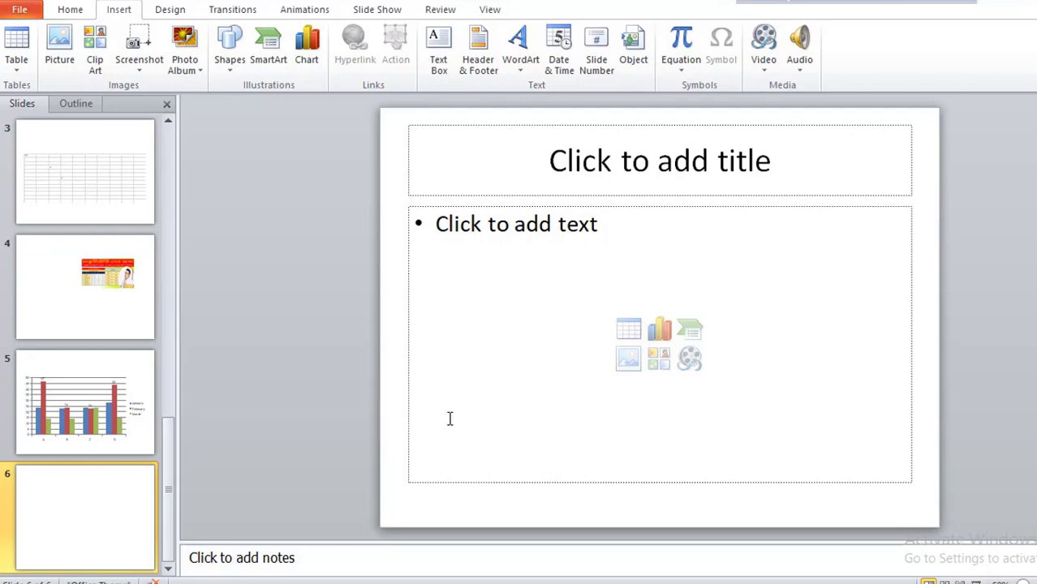
Insert the MP4 from the Incentive Calculation folder on Video (F:) onto slide 6.
{"action": "left_click", "coordinate": [763, 65]}
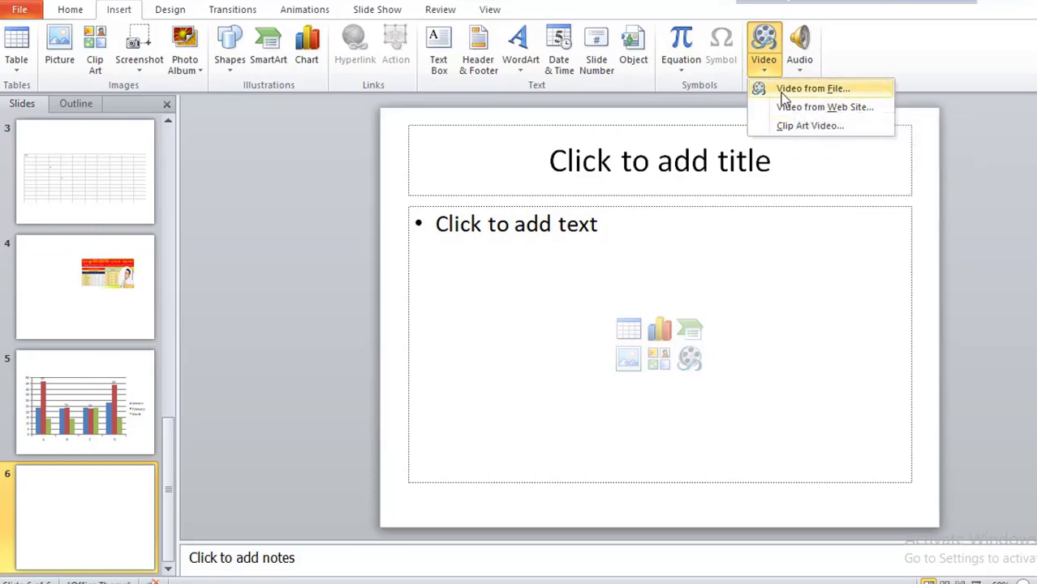
{"action": "left_click", "coordinate": [809, 91]}
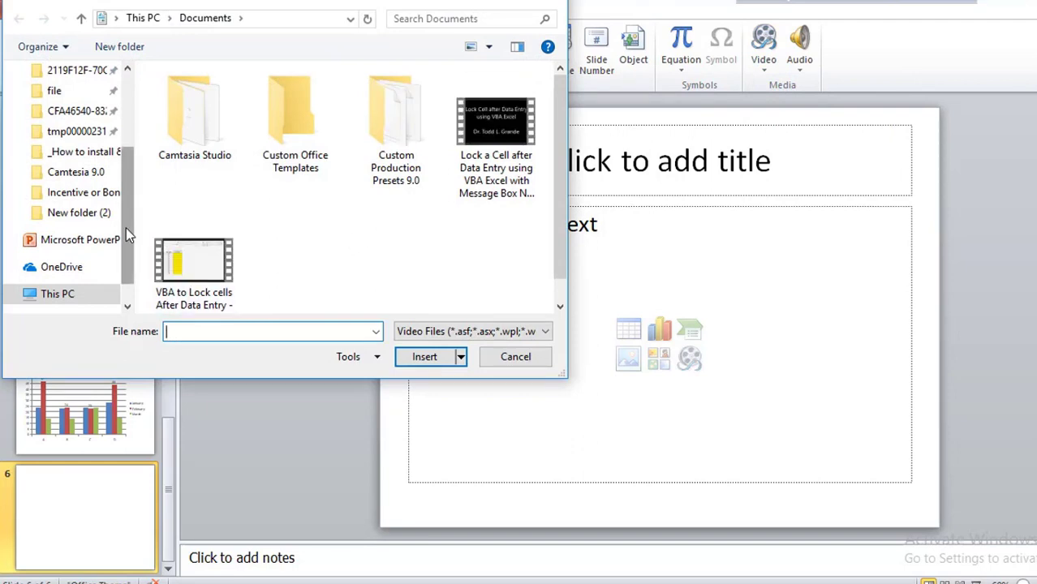
{"action": "mouse_move", "coordinate": [126, 228]}
{"action": "left_mouse_down"}
{"action": "mouse_move", "coordinate": [124, 174]}
{"action": "mouse_move", "coordinate": [124, 253]}
{"action": "left_mouse_up"}
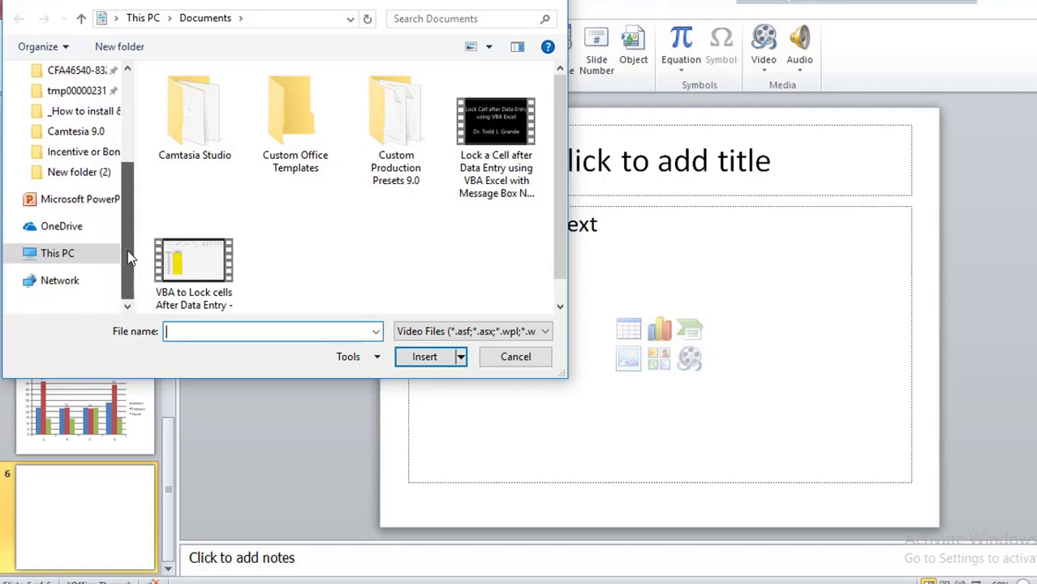
{"action": "left_click", "coordinate": [67, 264]}
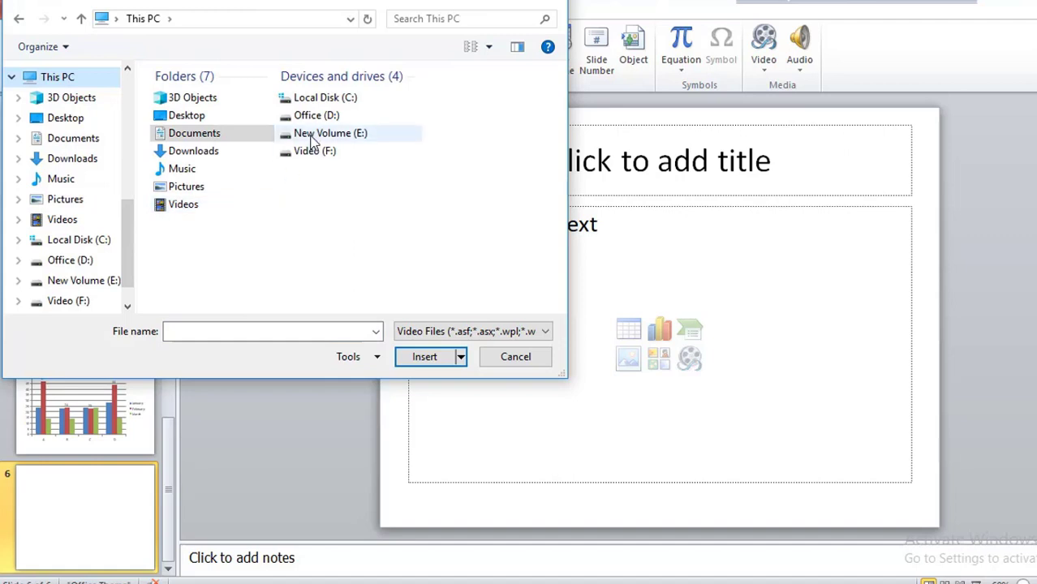
{"action": "double_click", "coordinate": [310, 151]}
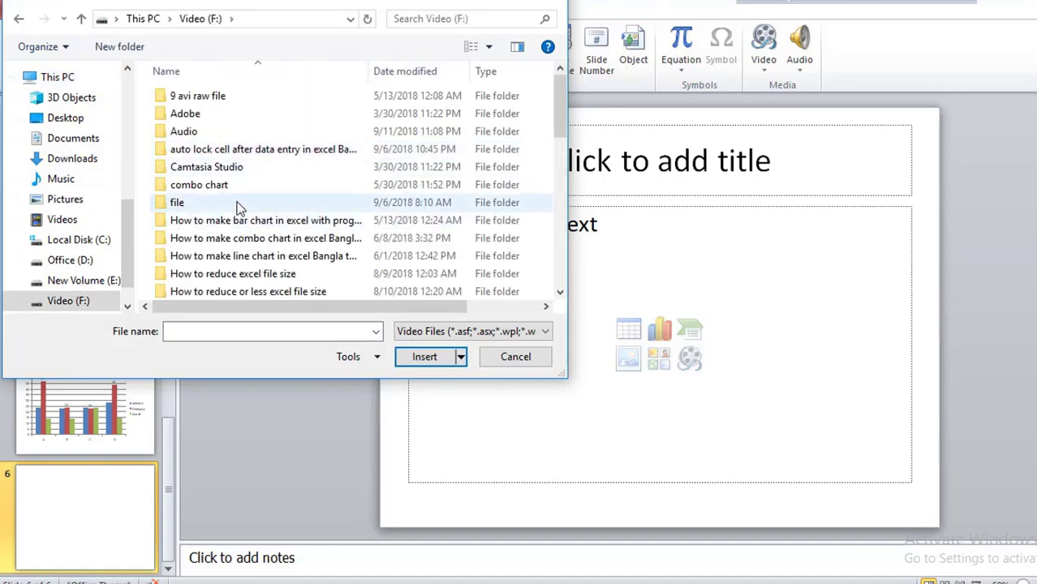
{"action": "scroll", "coordinate": [244, 210], "scroll_direction": "down", "scroll_amount": 2}
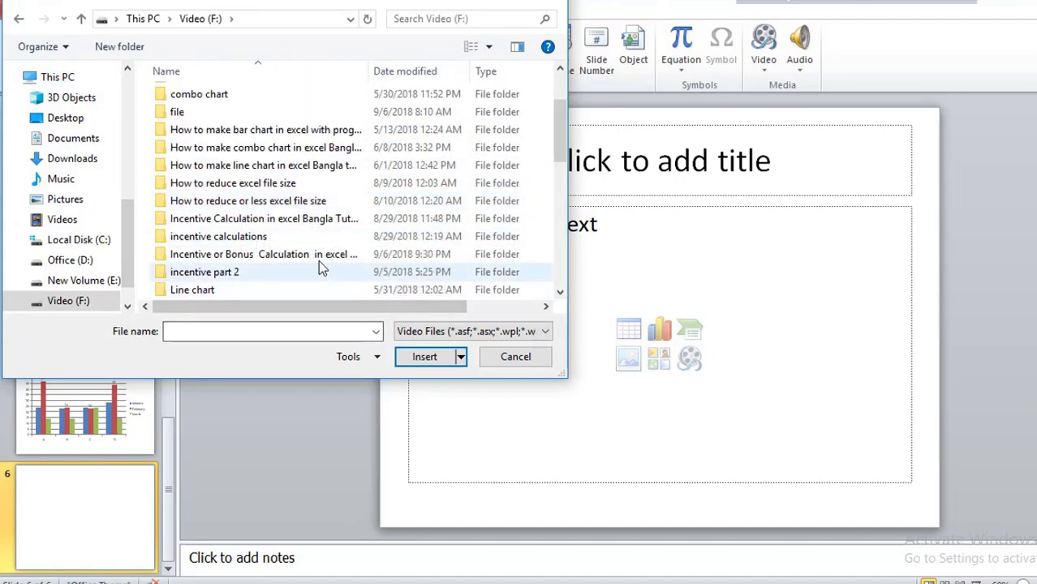
{"action": "double_click", "coordinate": [210, 221]}
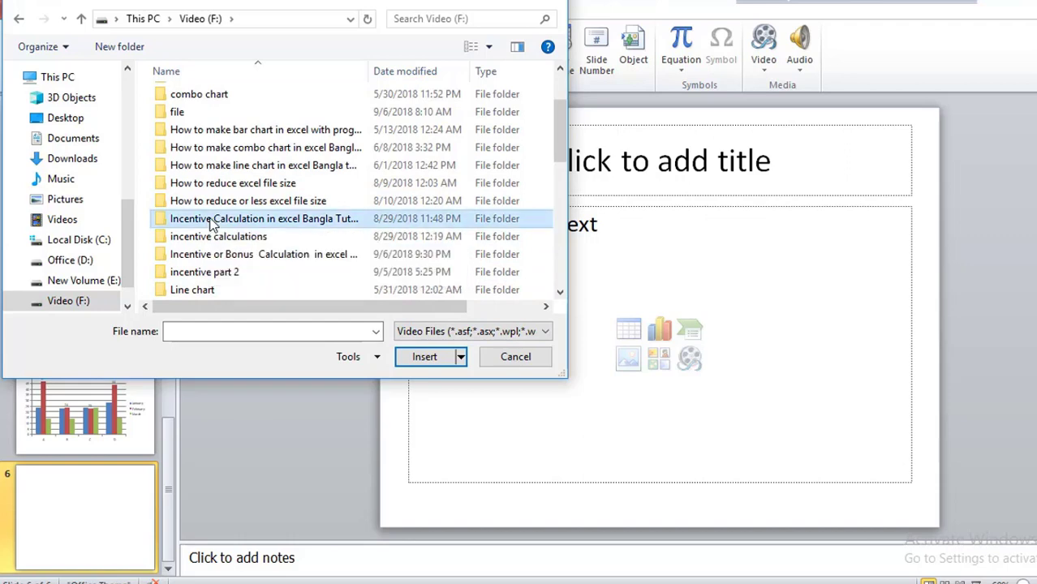
{"action": "double_click", "coordinate": [208, 134]}
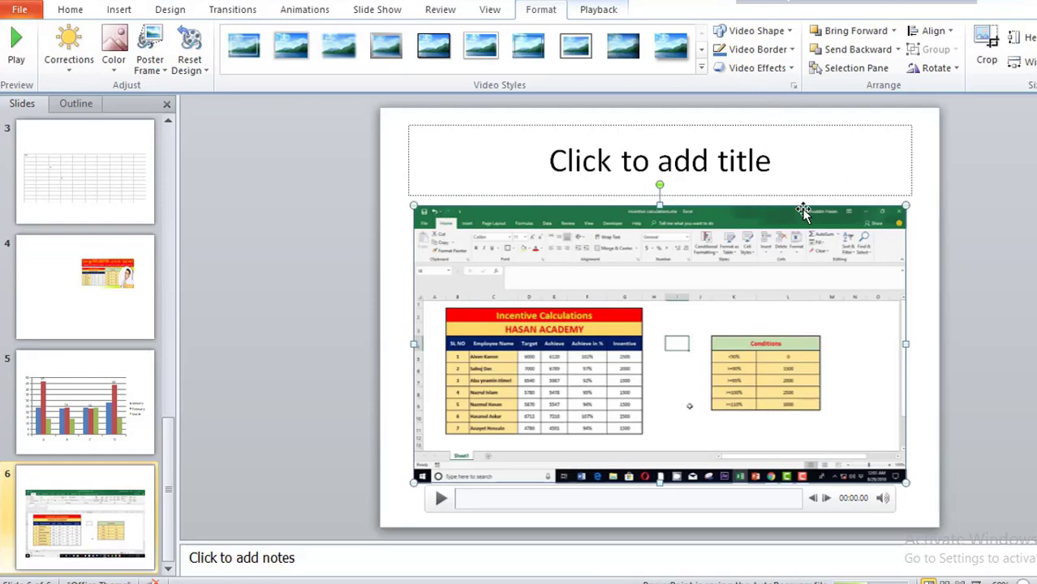
Shrink the video, move it toward the lower right, and preview its opening seconds.
{"action": "left_click_drag", "start_coordinate": [906, 205], "coordinate": [731, 330]}
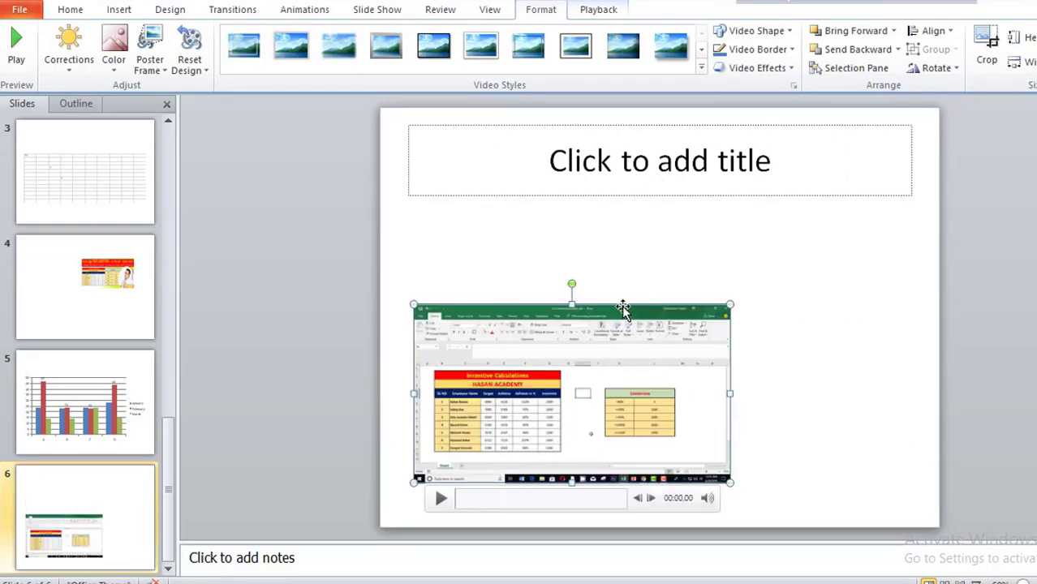
{"action": "left_click_drag", "start_coordinate": [622, 309], "coordinate": [764, 285]}
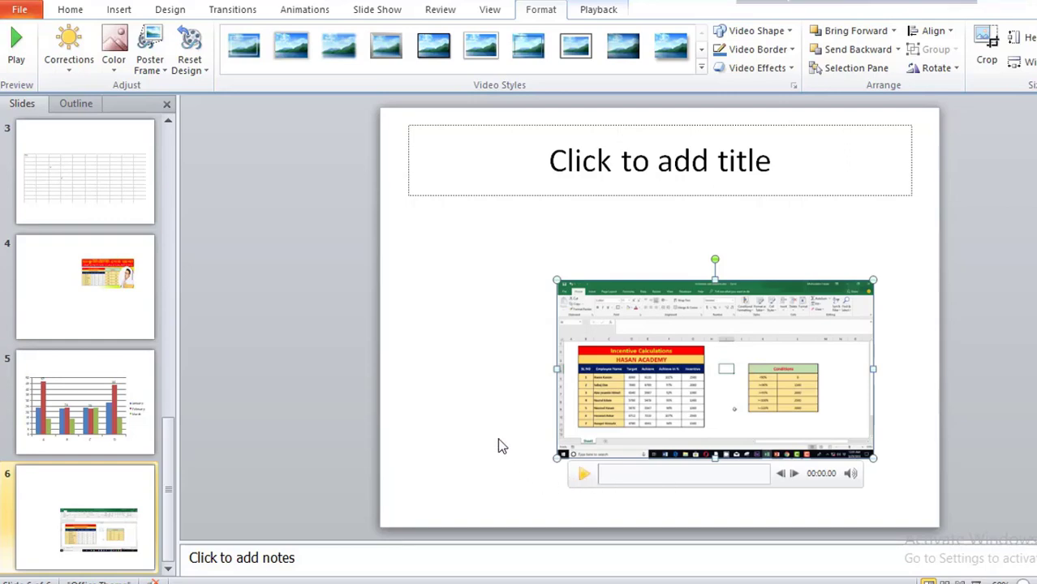
{"action": "left_click", "coordinate": [583, 474]}
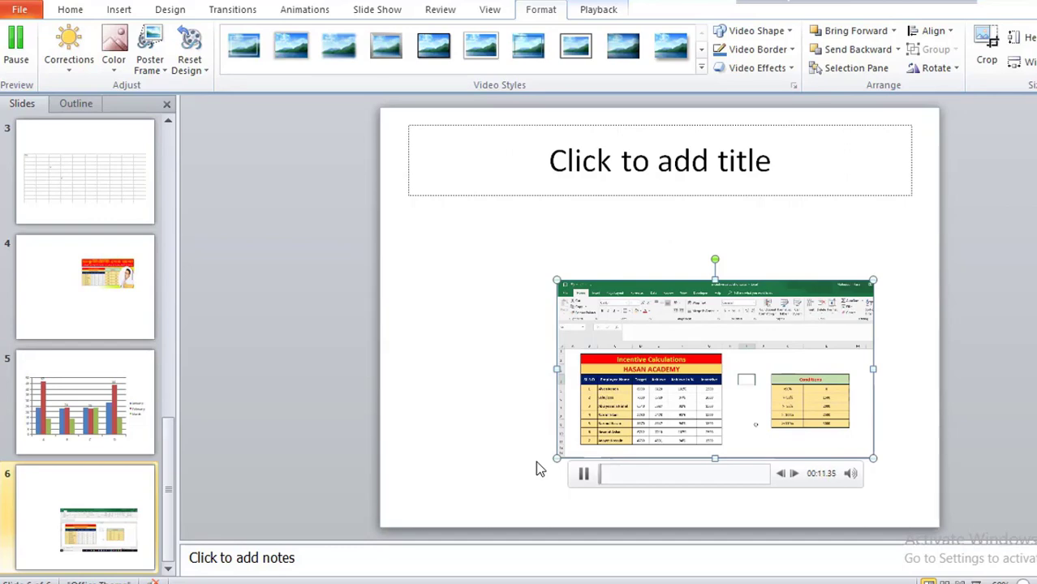
{"action": "left_click", "coordinate": [583, 474]}
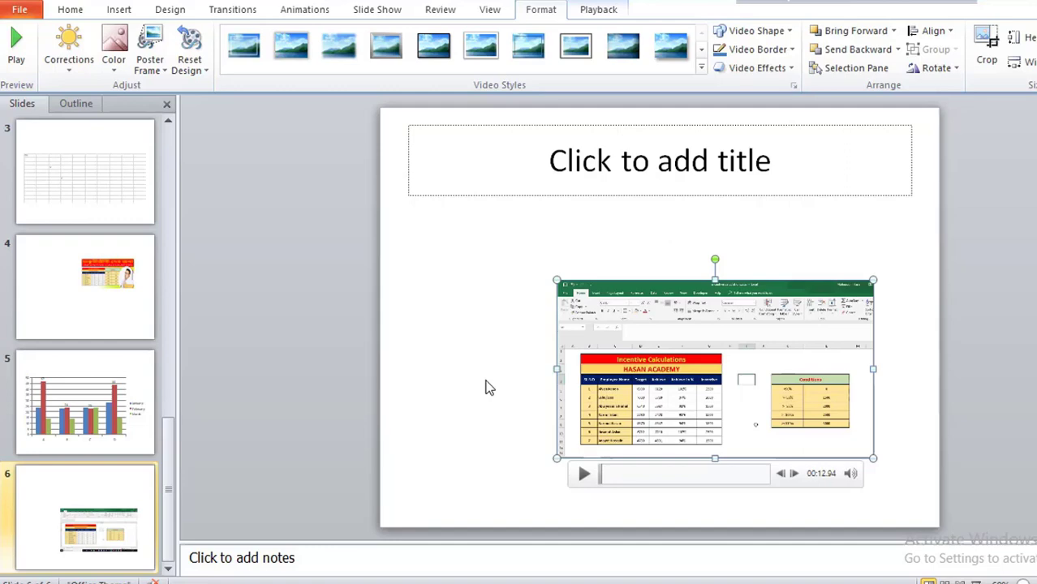
{"action": "left_click", "coordinate": [119, 9]}
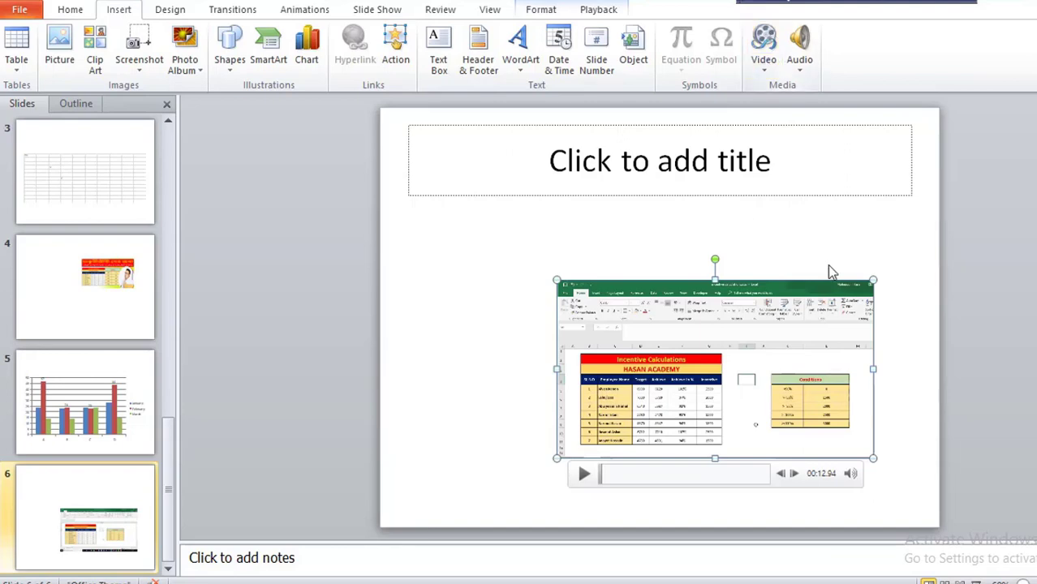
Insert jazz_Tape.mp3 from the Audio folder on Video (F:) into slide 6.
{"action": "left_click", "coordinate": [804, 64]}
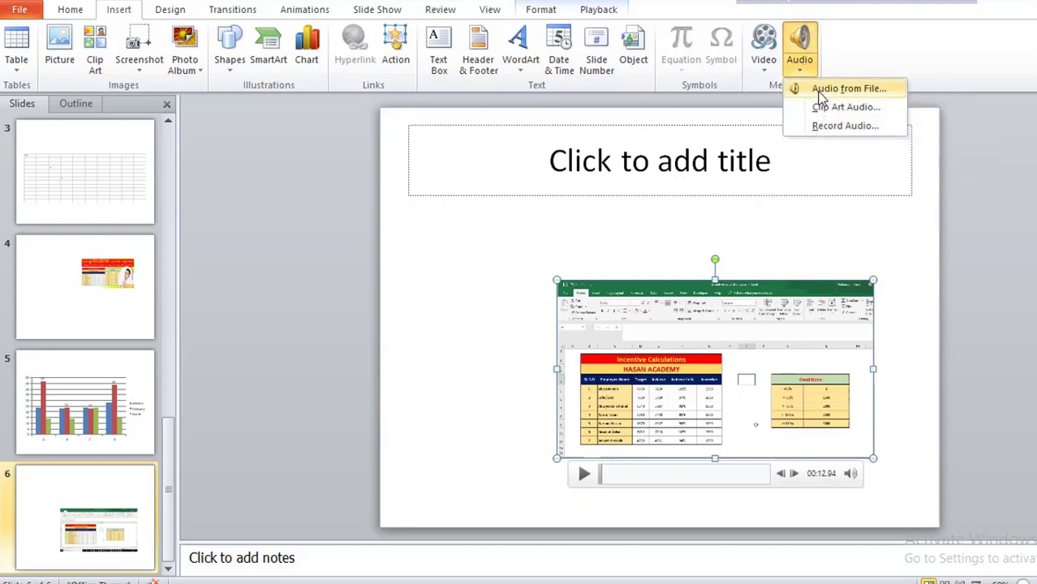
{"action": "left_click", "coordinate": [821, 94]}
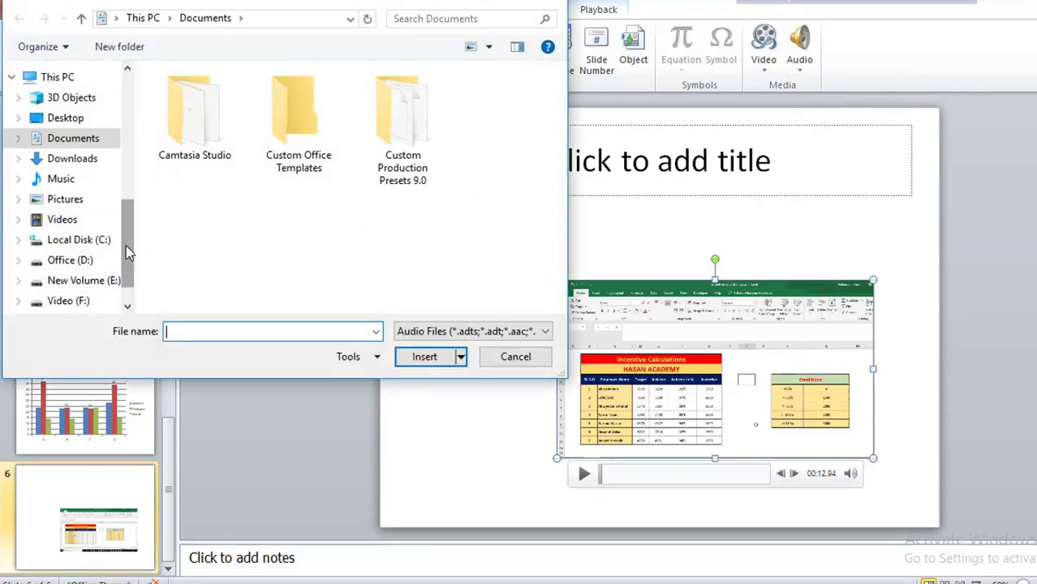
{"action": "scroll", "coordinate": [124, 248], "scroll_direction": "down", "scroll_amount": 2}
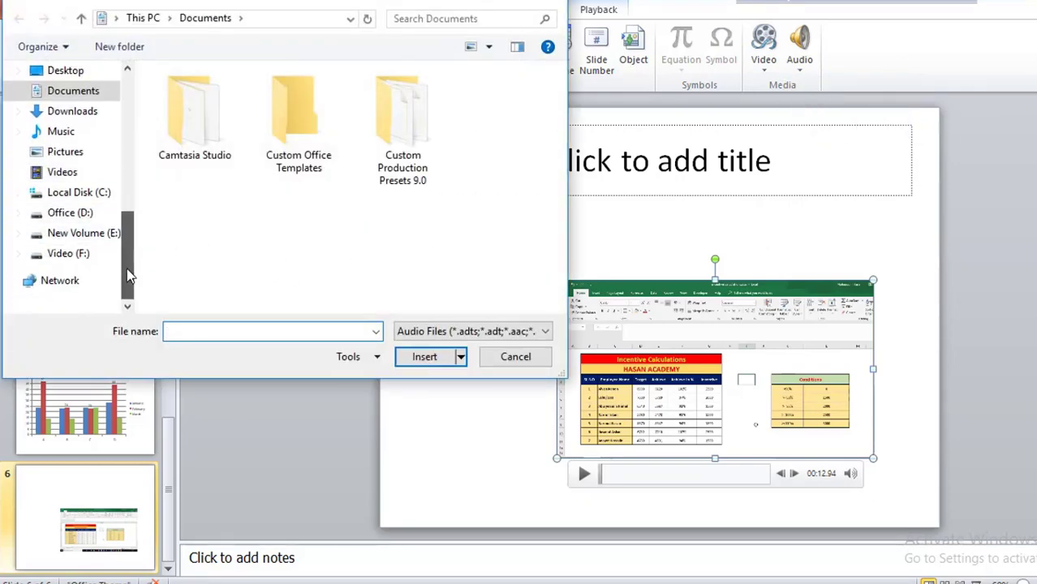
{"action": "left_click", "coordinate": [85, 255]}
{"action": "left_click", "coordinate": [188, 135]}
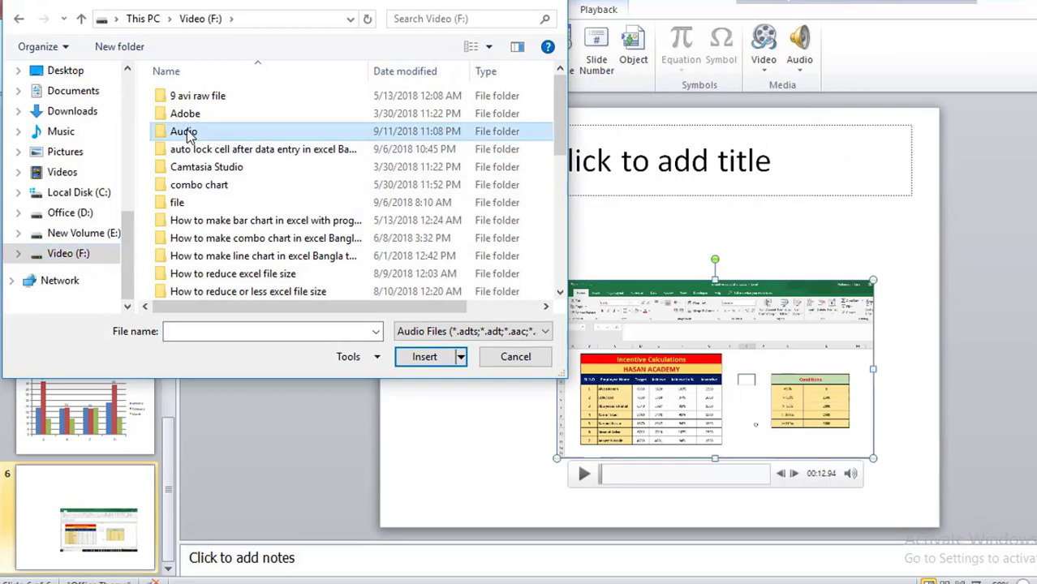
{"action": "double_click", "coordinate": [187, 134]}
{"action": "double_click", "coordinate": [193, 98]}
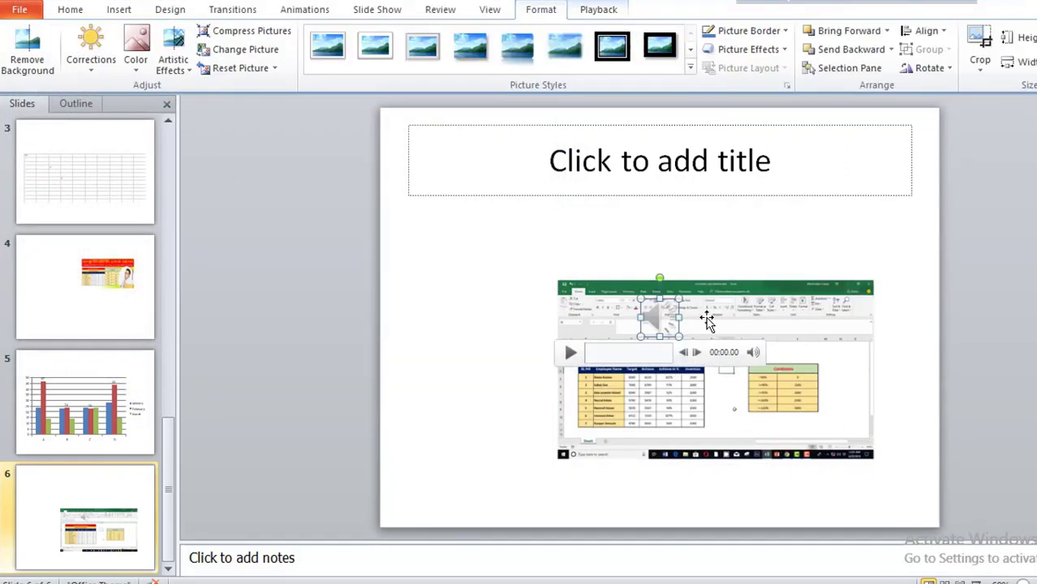
Move the audio icon to the slide's upper right and play its first few seconds.
{"action": "left_click_drag", "start_coordinate": [653, 321], "coordinate": [458, 264]}
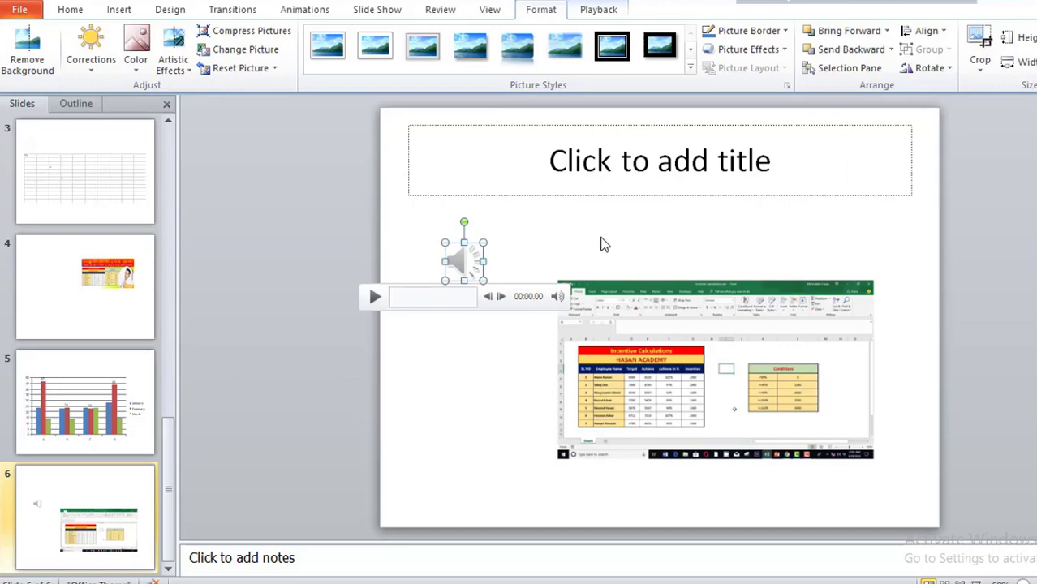
{"action": "mouse_move", "coordinate": [465, 256]}
{"action": "left_mouse_down"}
{"action": "mouse_move", "coordinate": [427, 443]}
{"action": "mouse_move", "coordinate": [840, 217]}
{"action": "left_mouse_up"}
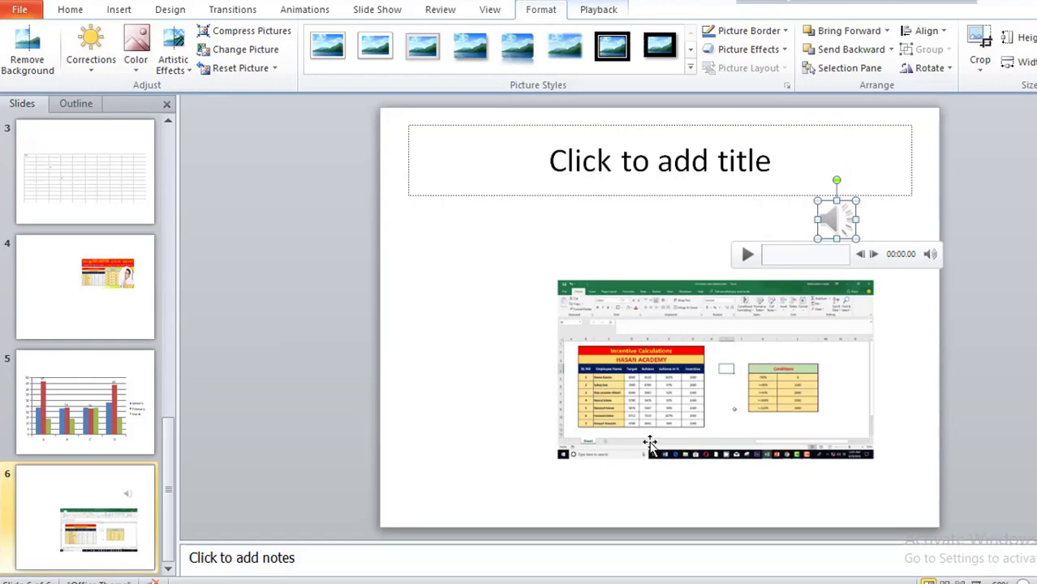
{"action": "left_click", "coordinate": [746, 256]}
{"action": "left_click", "coordinate": [746, 255]}
{"action": "left_click", "coordinate": [119, 10]}
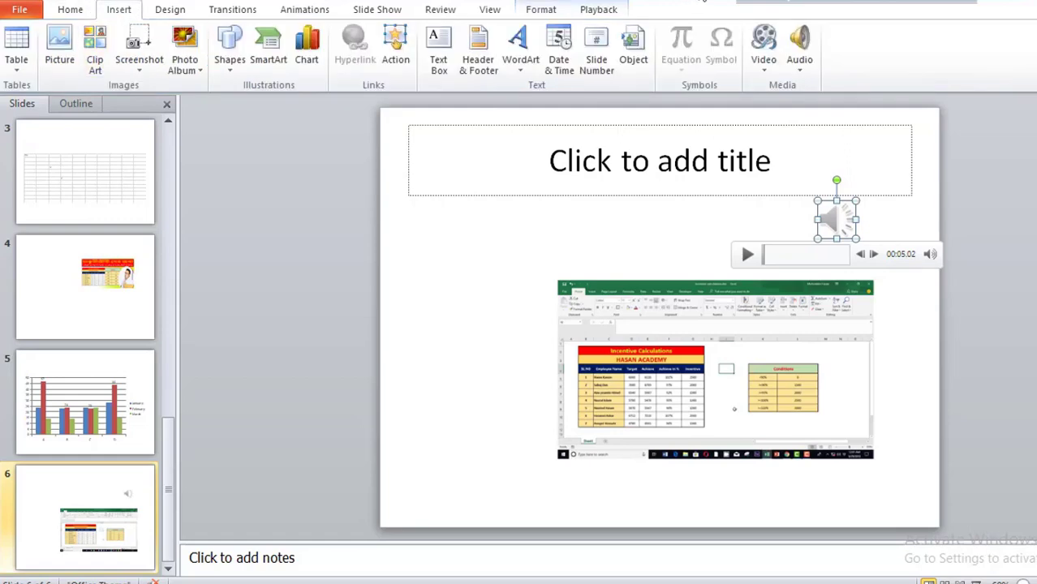
{"action": "left_click", "coordinate": [153, 10]}
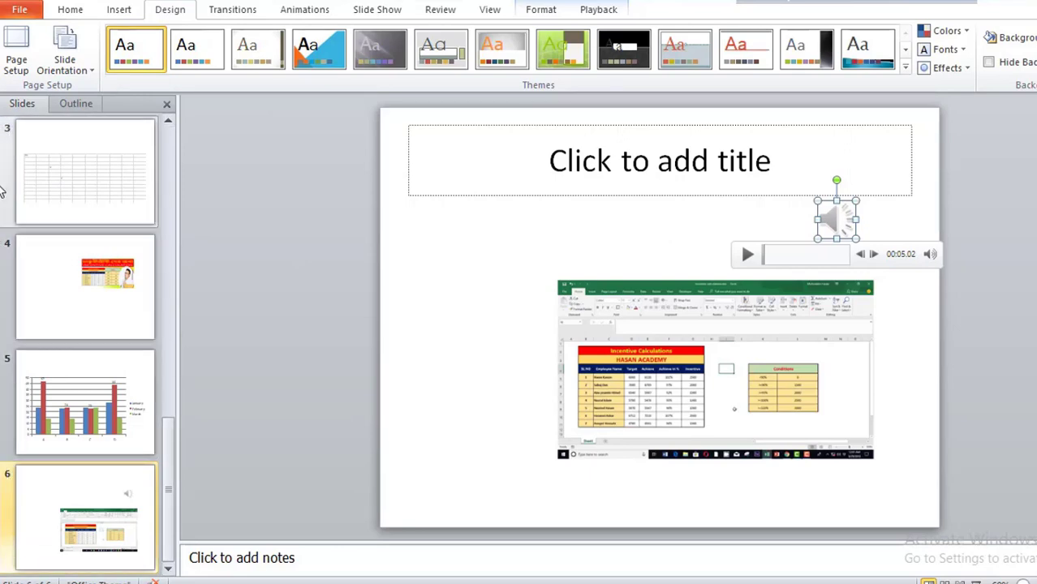
Apply the orange Oriel theme to all slides, leaving its colour scheme unchanged.
{"action": "left_click_drag", "start_coordinate": [168, 479], "coordinate": [159, 172]}
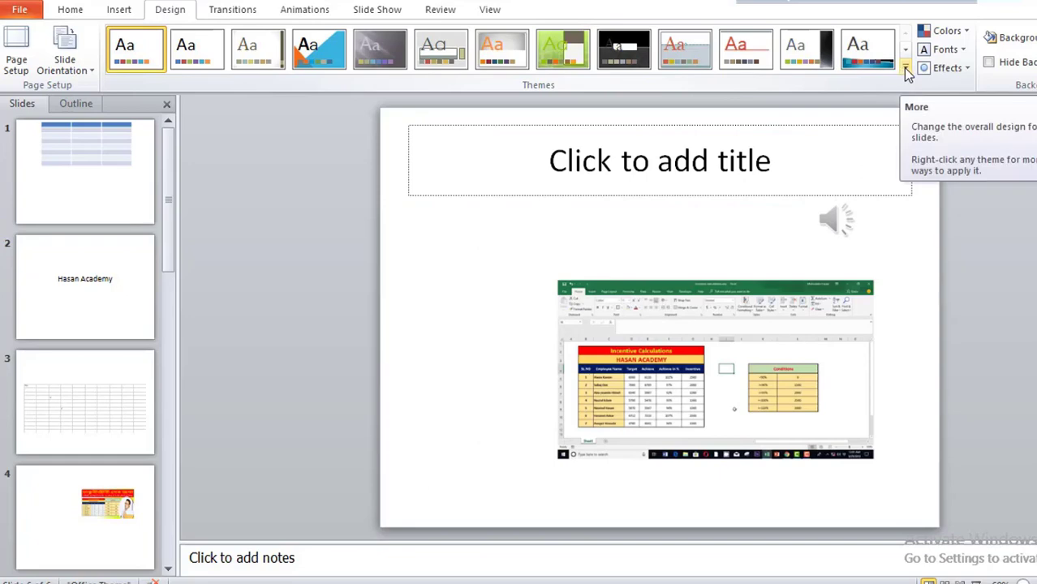
{"action": "left_click", "coordinate": [905, 68]}
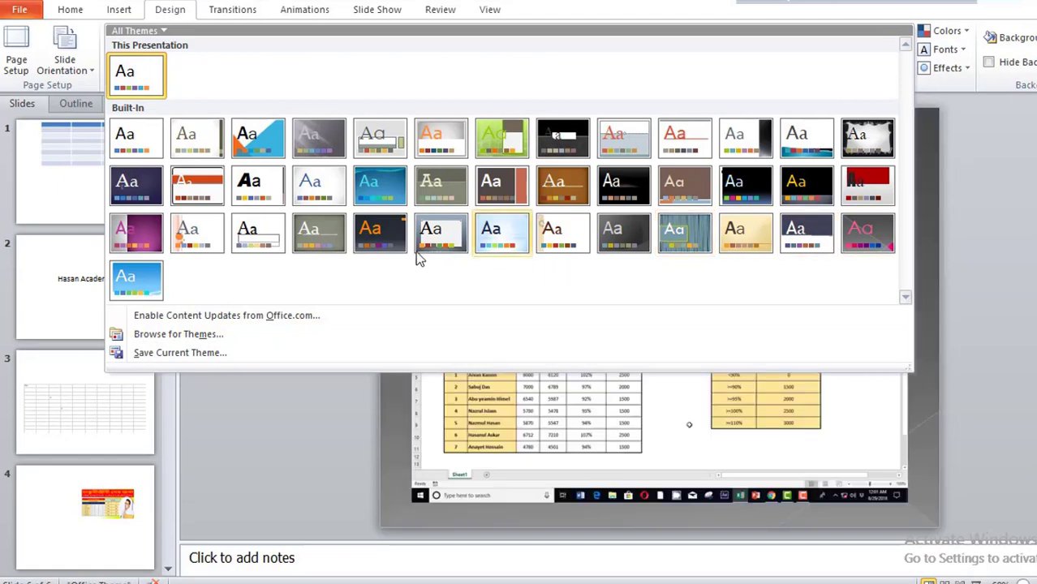
{"action": "left_click", "coordinate": [209, 236]}
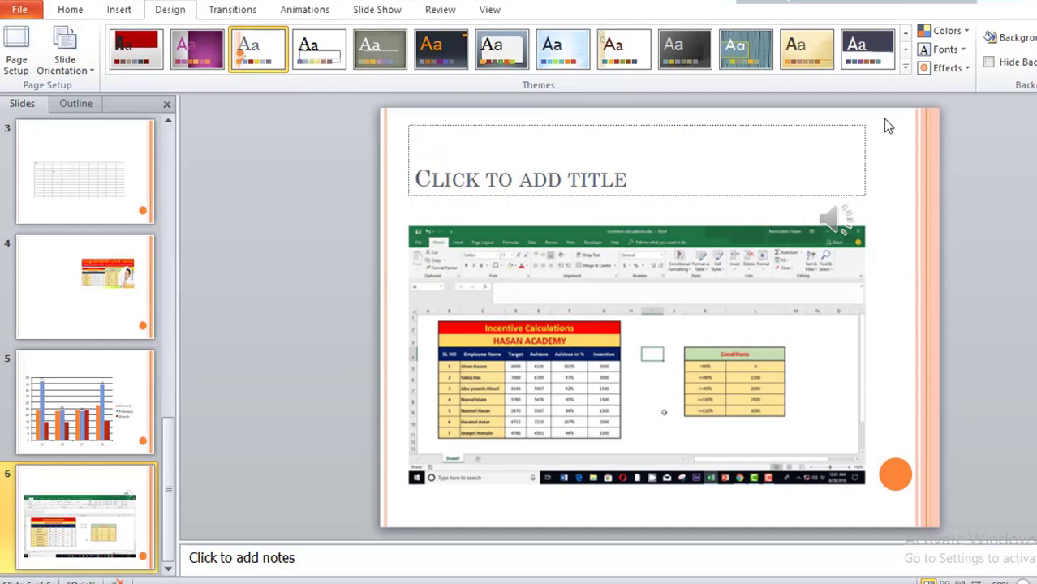
{"action": "left_click", "coordinate": [942, 30]}
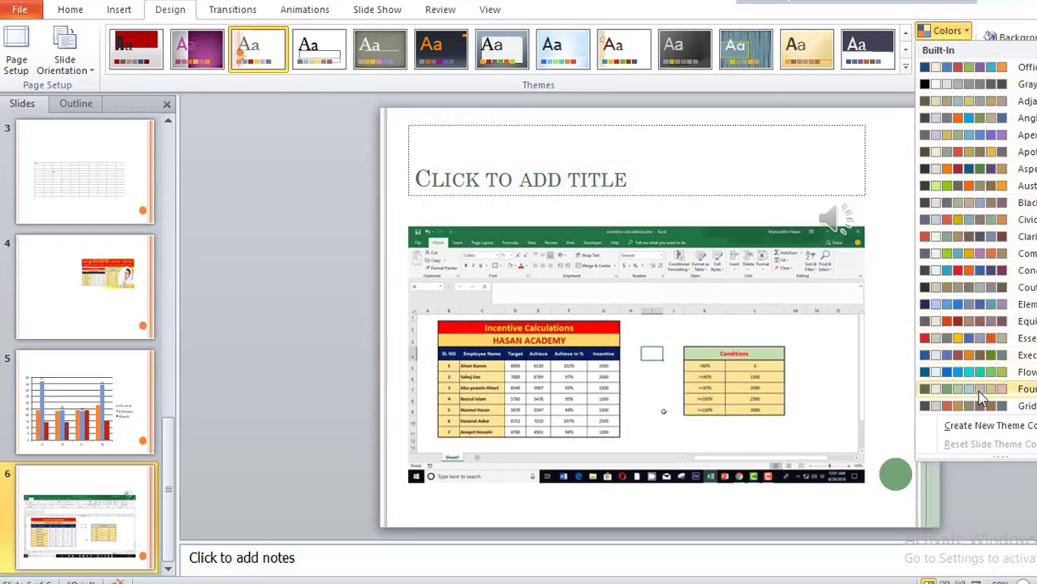
{"action": "left_click", "coordinate": [893, 154]}
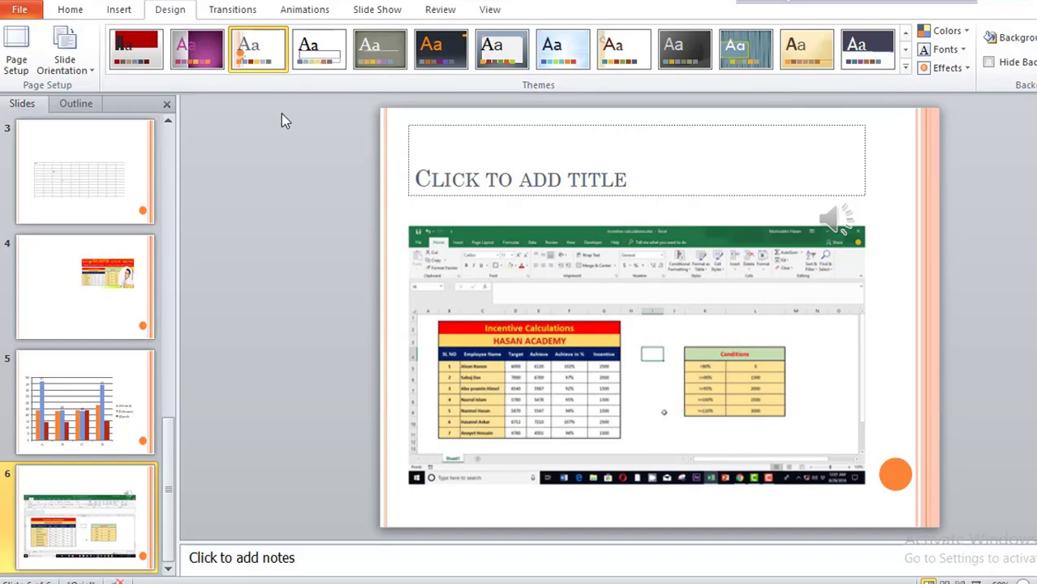
Apply a one-second (01.00) Push transition to slide 1.
{"action": "left_click", "coordinate": [230, 12]}
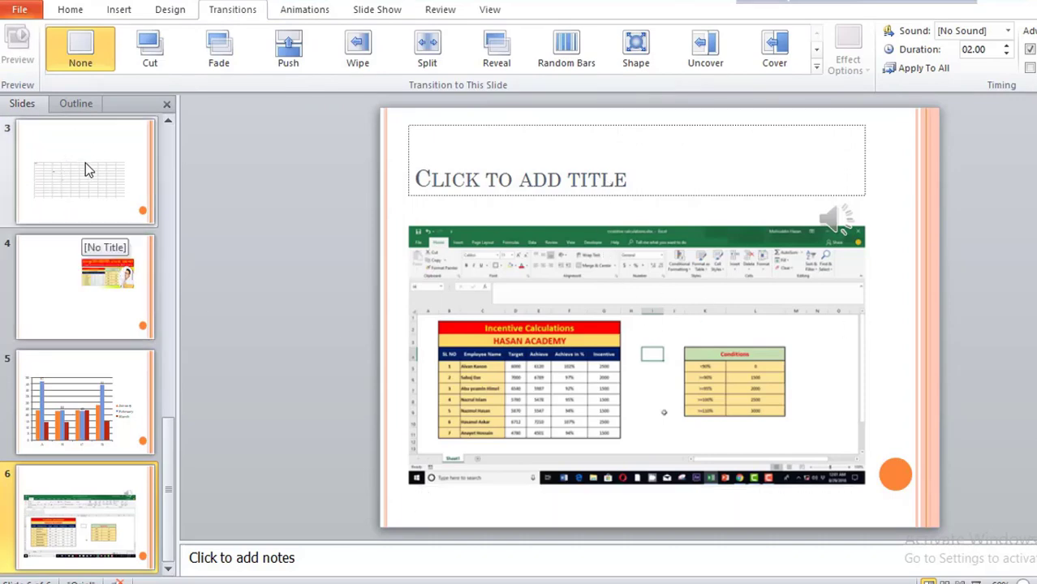
{"action": "left_click_drag", "start_coordinate": [167, 430], "coordinate": [162, 121]}
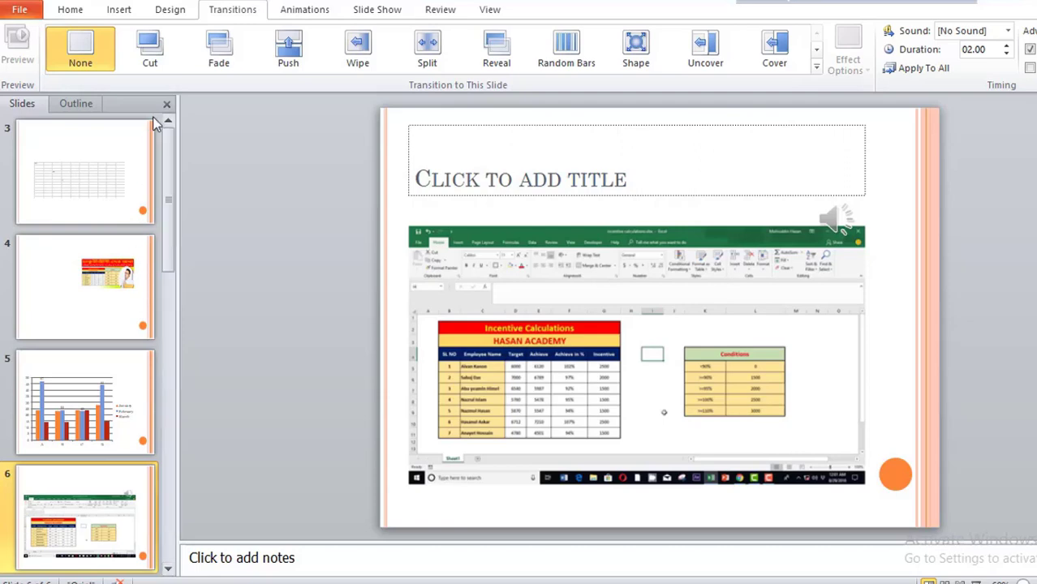
{"action": "left_click", "coordinate": [73, 182]}
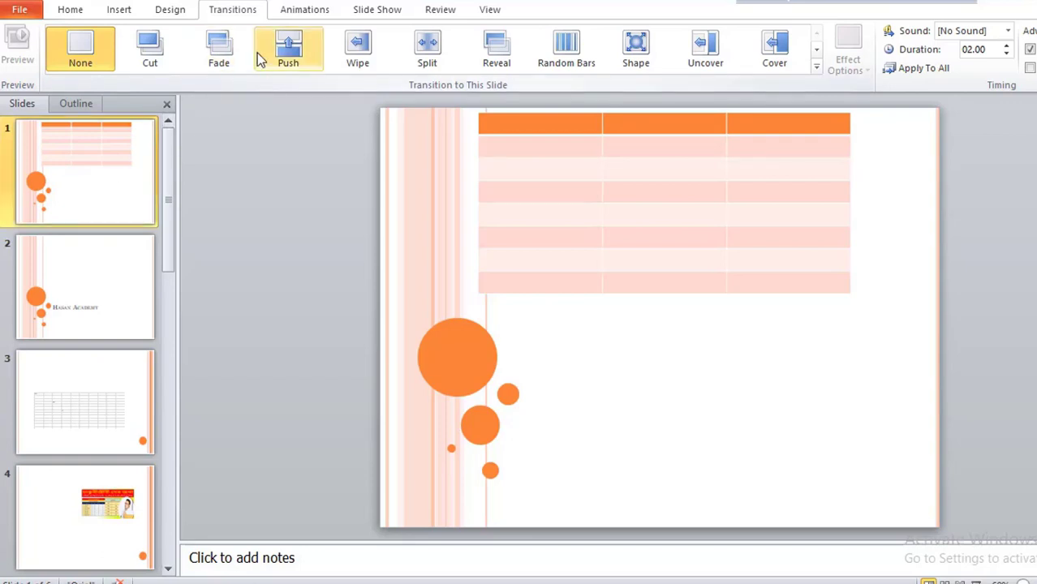
{"action": "left_click", "coordinate": [294, 61]}
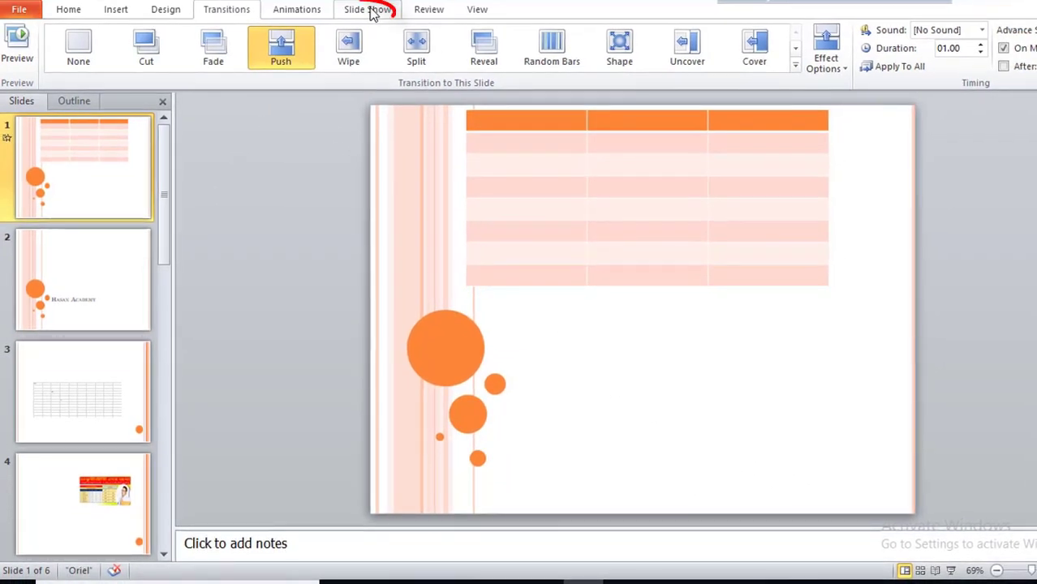
{"action": "left_click", "coordinate": [370, 11]}
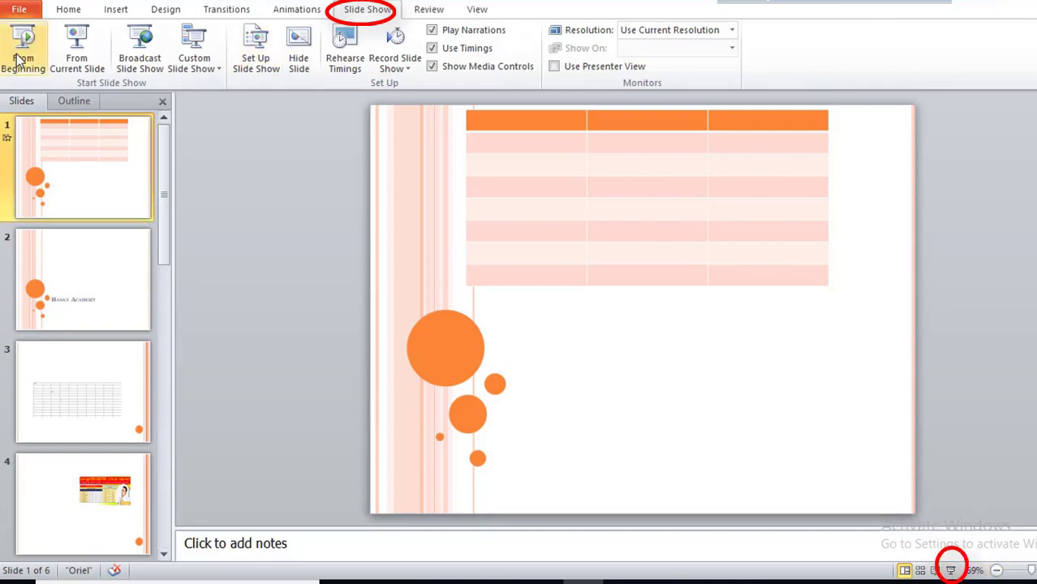
{"action": "left_click", "coordinate": [225, 14]}
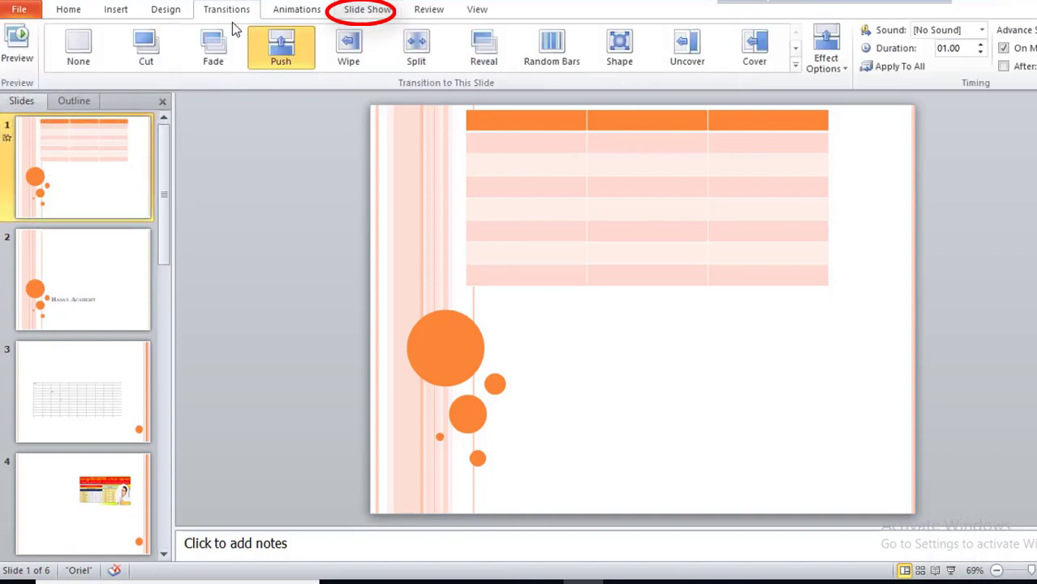
Preview Split, Wipe and Random Bars on slide 1, then settle on Shape at 00.80 seconds.
{"action": "left_click", "coordinate": [397, 62]}
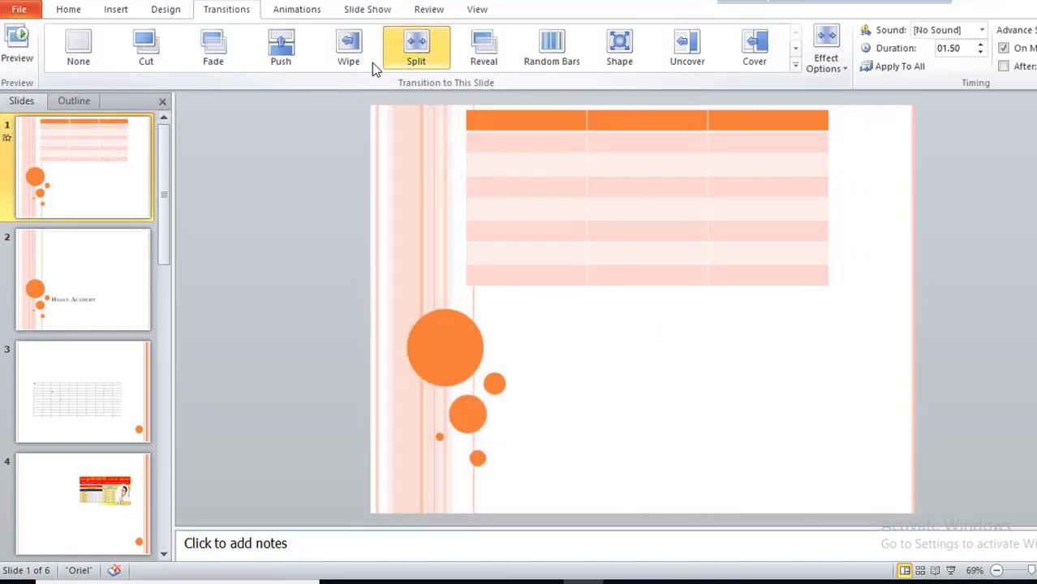
{"action": "left_click", "coordinate": [350, 57]}
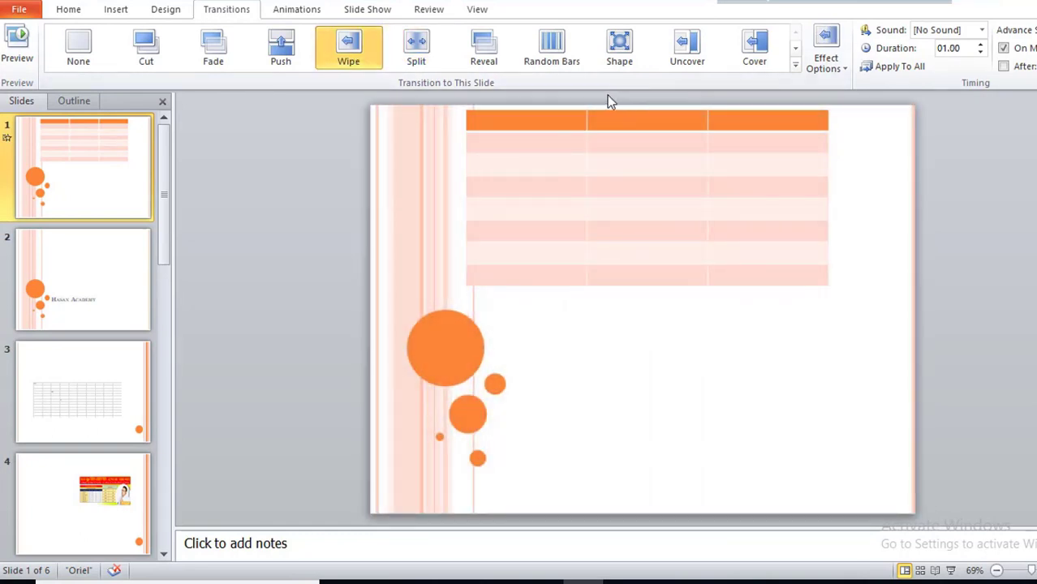
{"action": "left_click", "coordinate": [560, 51]}
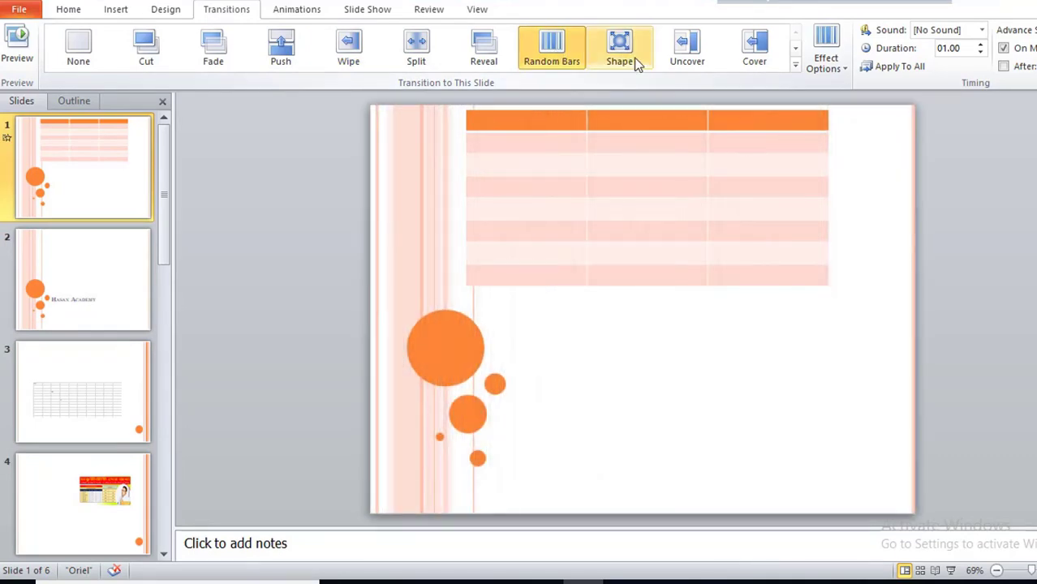
{"action": "left_click", "coordinate": [632, 59]}
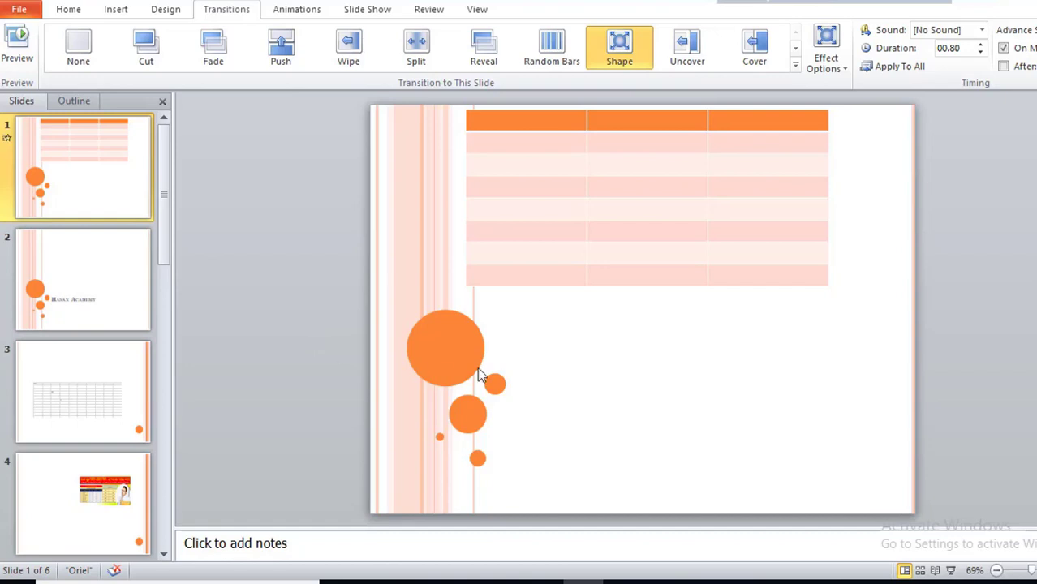
{"action": "left_click", "coordinate": [370, 11]}
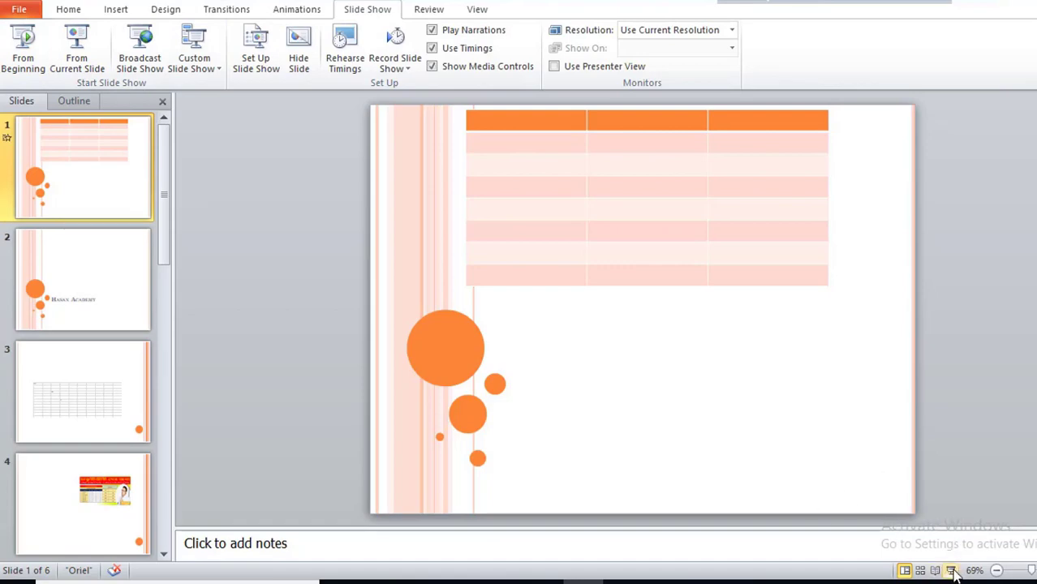
{"action": "left_click", "coordinate": [952, 571]}
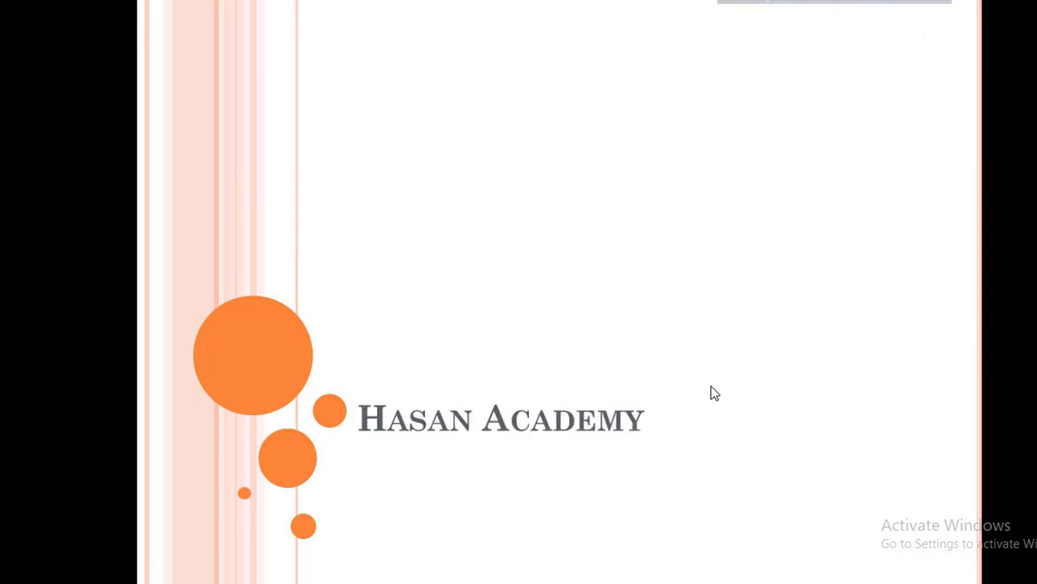
{"action": "key", "text": "Escape"}
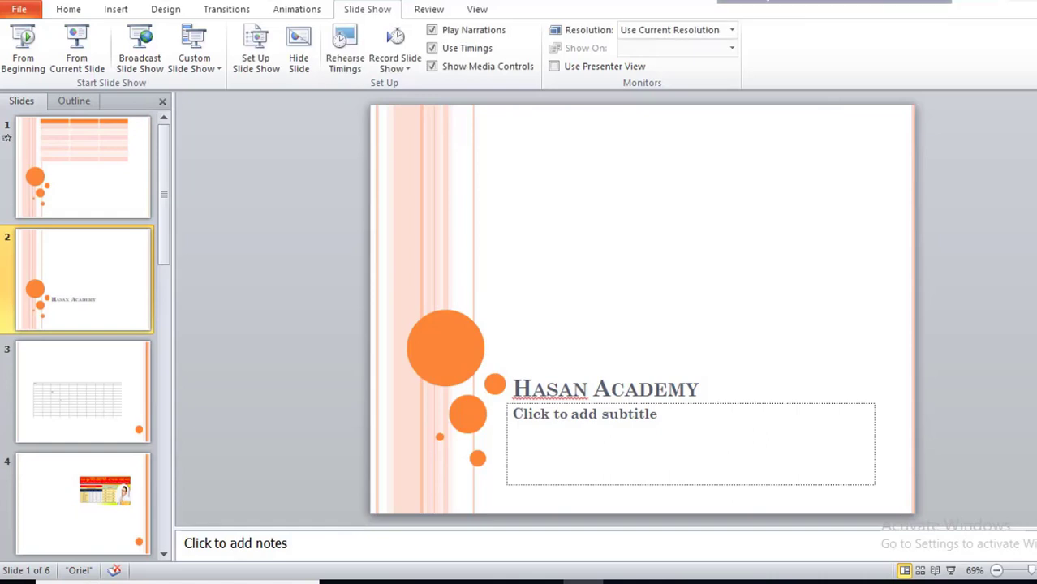
{"action": "left_click", "coordinate": [69, 166]}
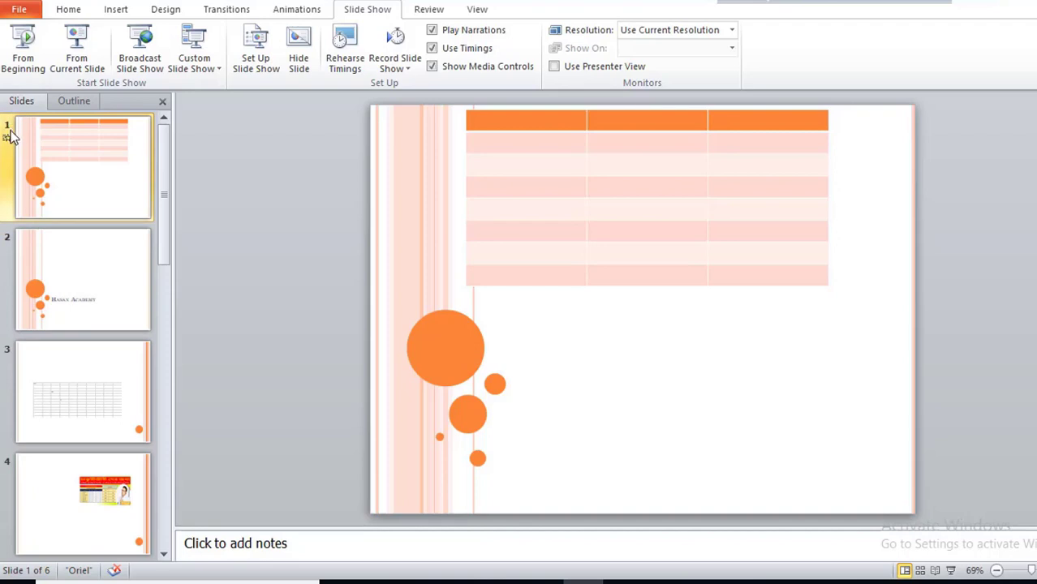
{"action": "left_click", "coordinate": [226, 10]}
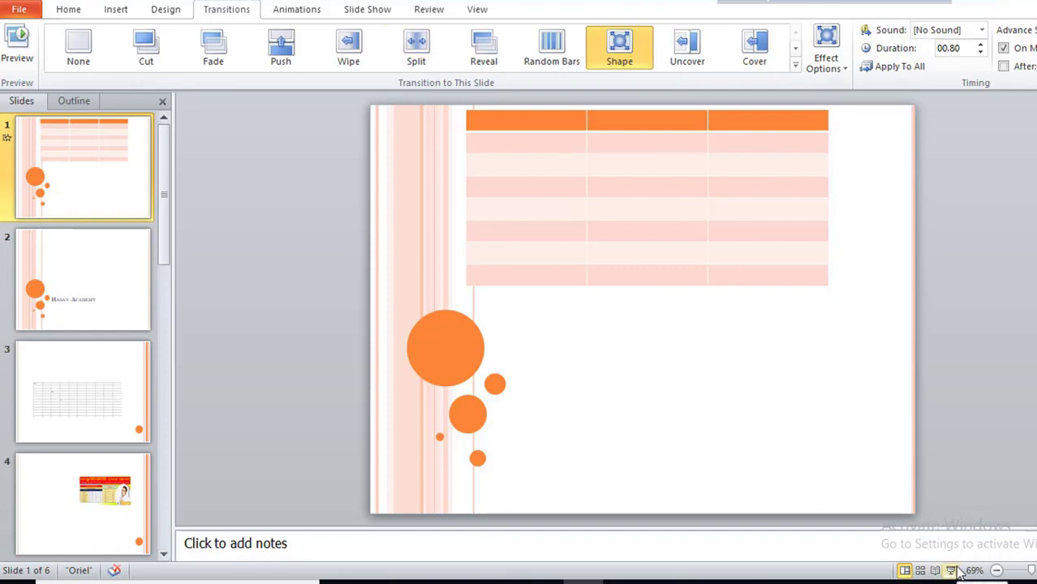
{"action": "left_click", "coordinate": [353, 10]}
{"action": "left_click", "coordinate": [23, 44]}
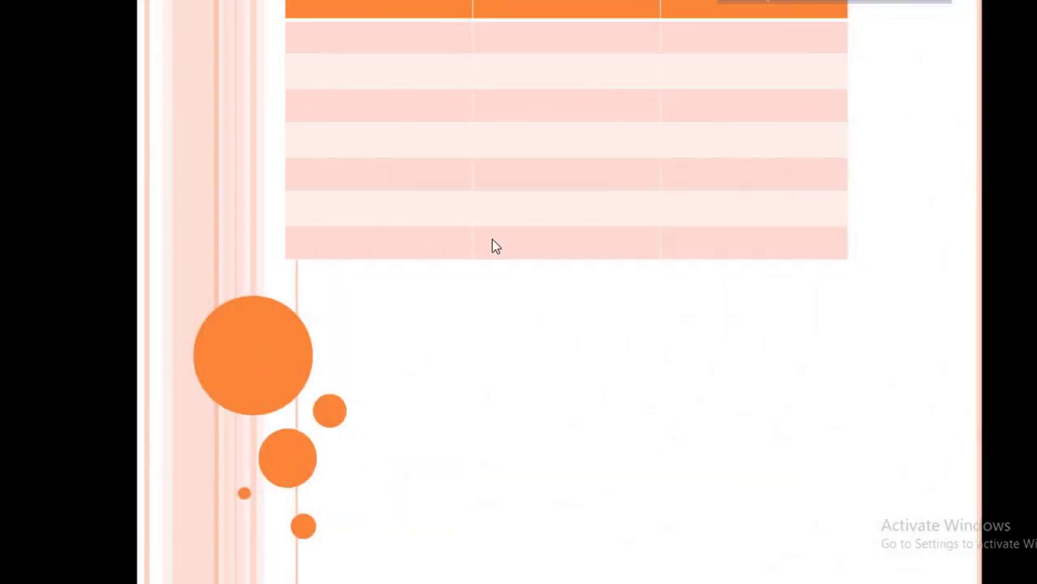
{"action": "left_click", "coordinate": [495, 246]}
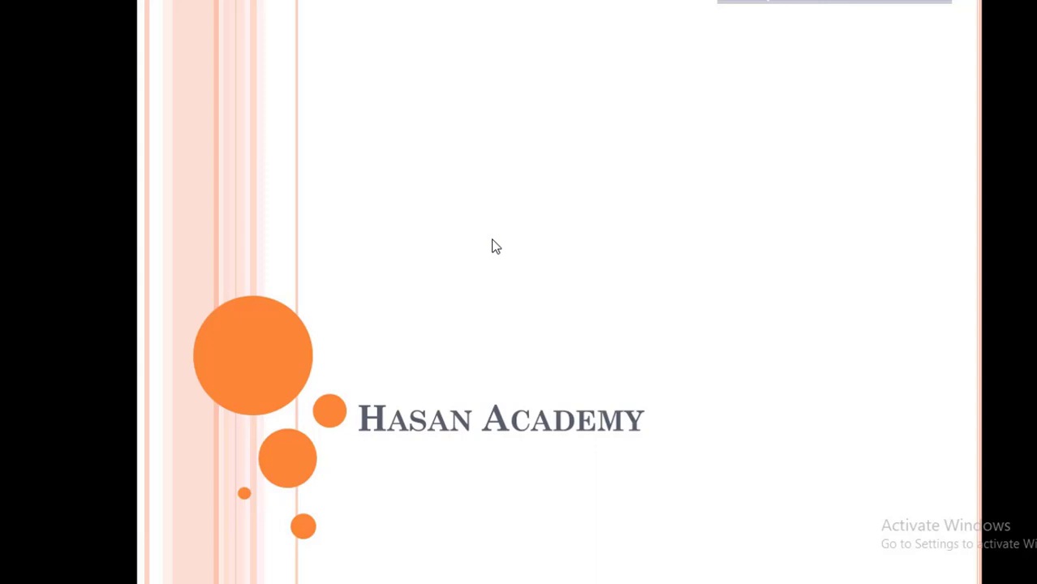
{"action": "key", "text": "Escape"}
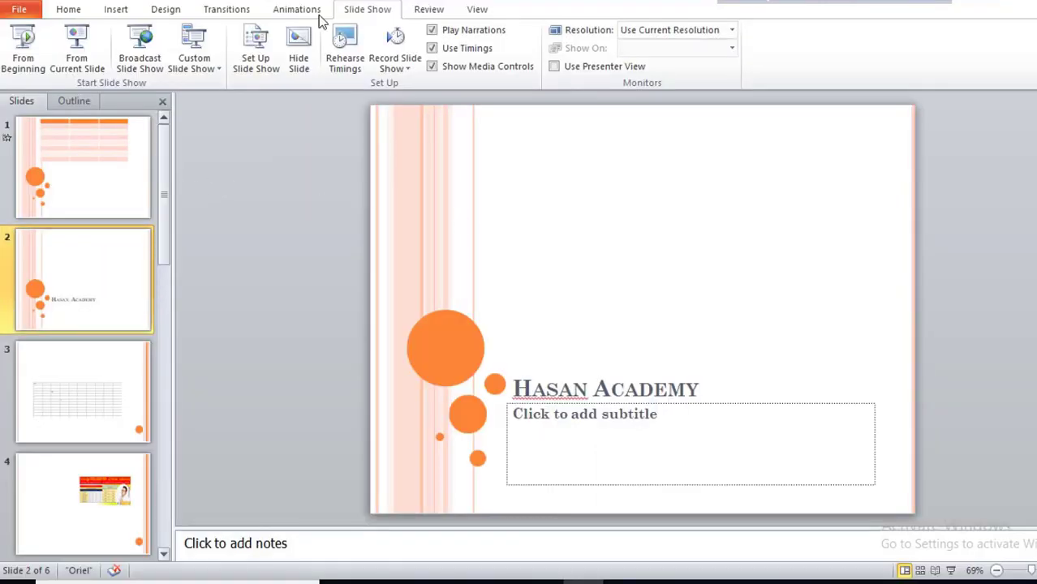
Give slide 2 a Random Bars transition and preview it in a slide show from the beginning.
{"action": "left_click", "coordinate": [239, 10]}
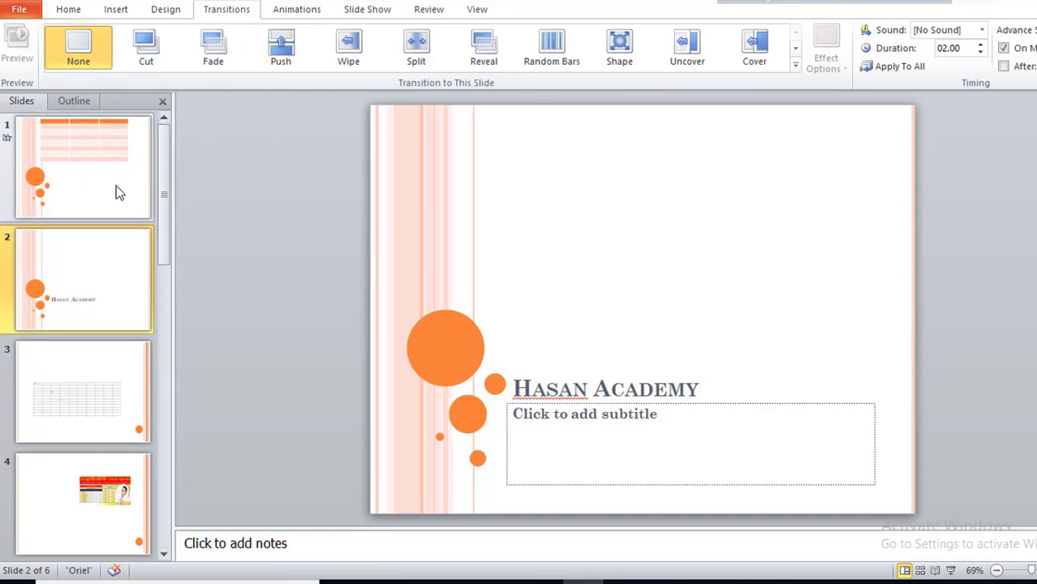
{"action": "left_click", "coordinate": [552, 57]}
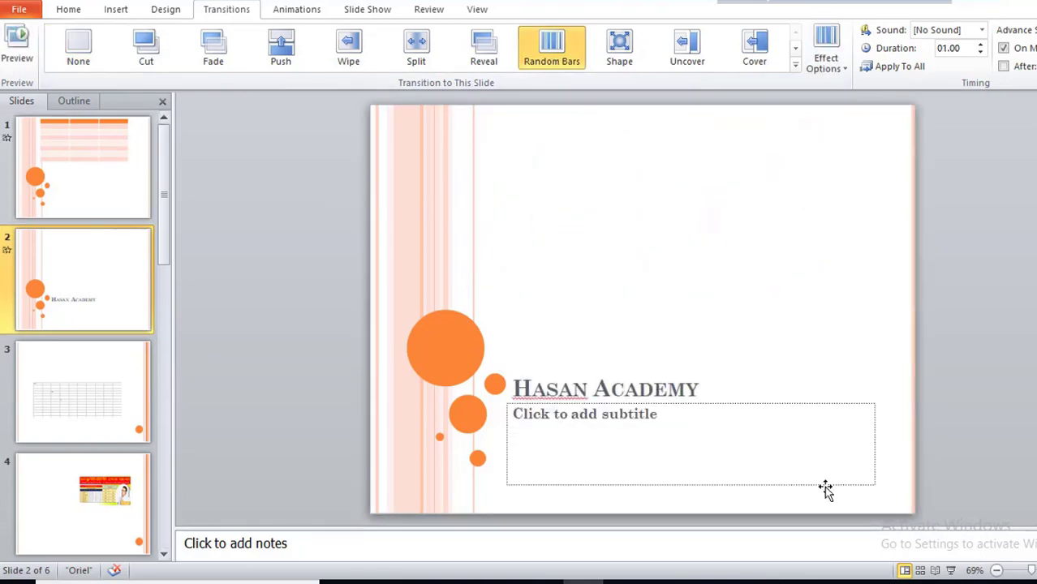
{"action": "scroll", "coordinate": [43, 51], "scroll_direction": "down", "scroll_amount": 2}
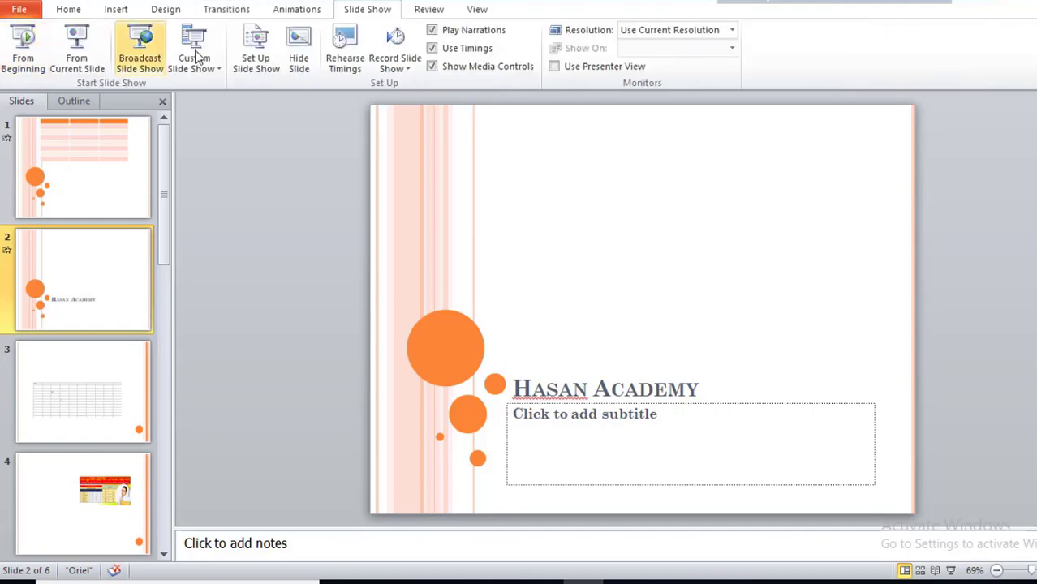
{"action": "left_click", "coordinate": [13, 58]}
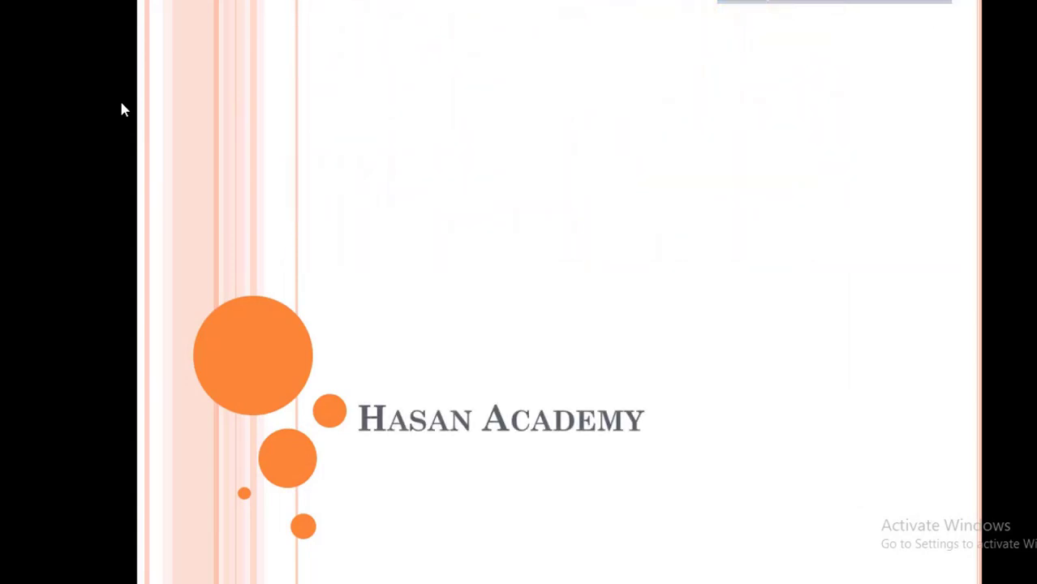
{"action": "key", "text": "Escape"}
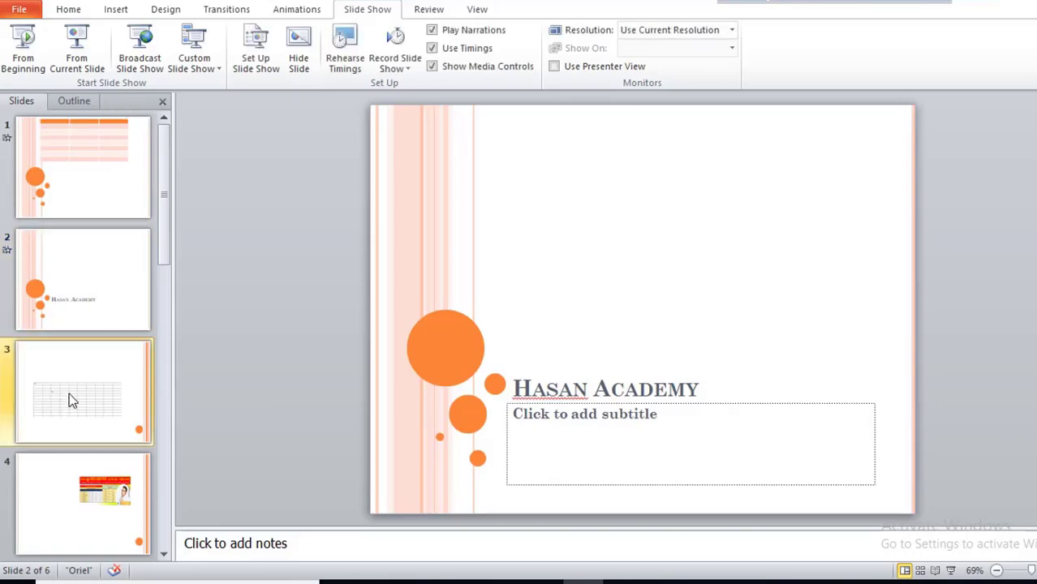
Give slide 3, the table slide, a Push transition.
{"action": "left_click", "coordinate": [69, 393]}
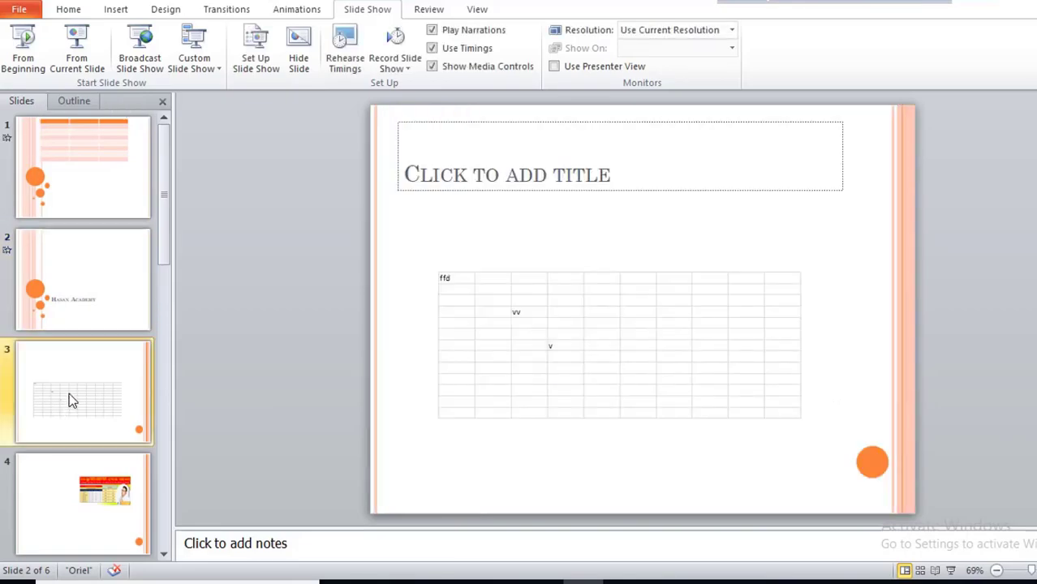
{"action": "left_click", "coordinate": [226, 11]}
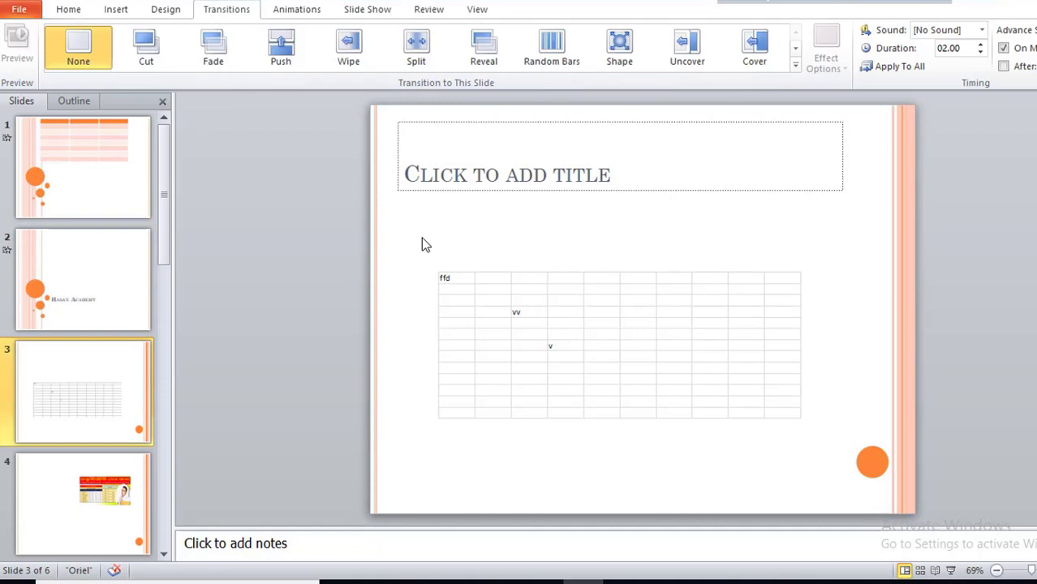
{"action": "left_click", "coordinate": [278, 56]}
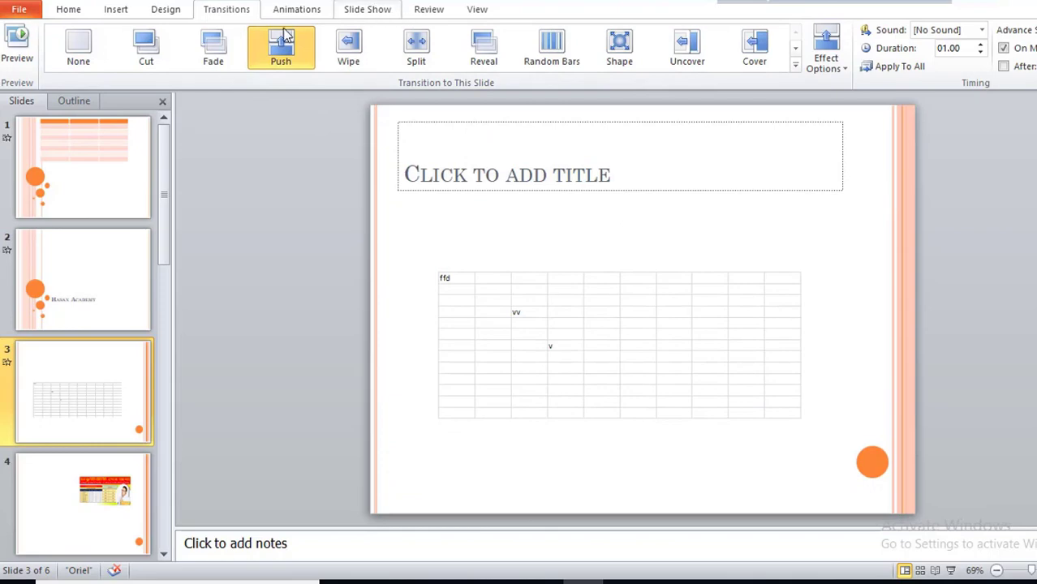
Play the slide show from the first slide through slide 3, then exit back to editing.
{"action": "scroll", "coordinate": [67, 55], "scroll_direction": "down", "scroll_amount": 2}
{"action": "left_click", "coordinate": [25, 57]}
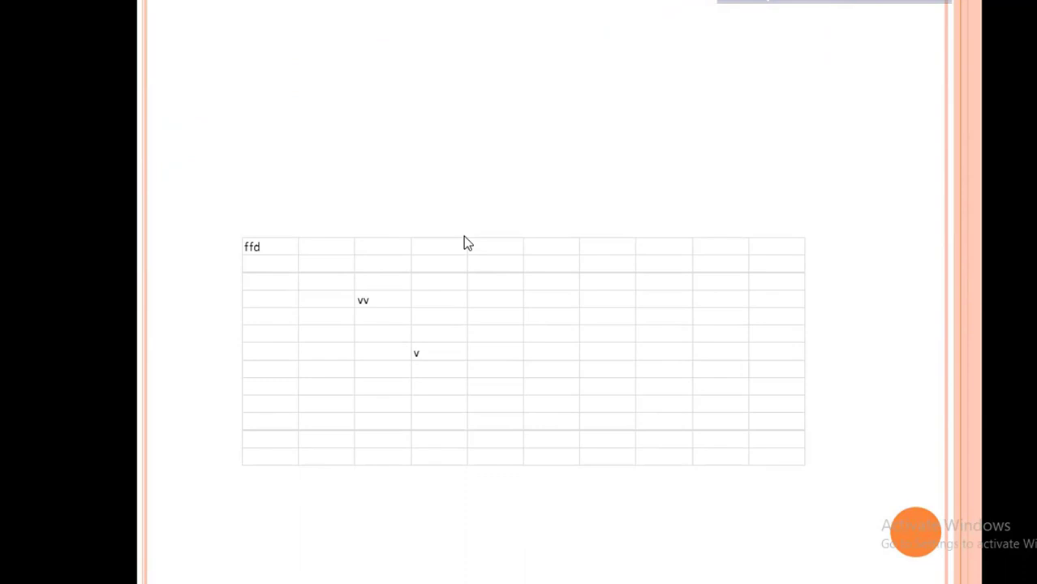
{"action": "key", "text": "Escape"}
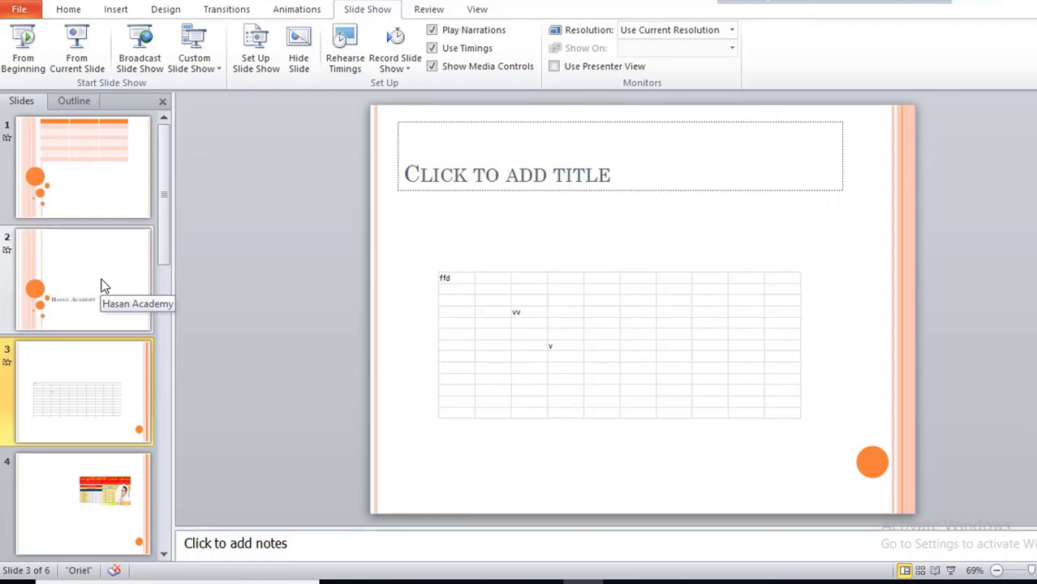
Switch to the Animations tab and select the tables on slides 3 and 1.
{"action": "left_click", "coordinate": [297, 10]}
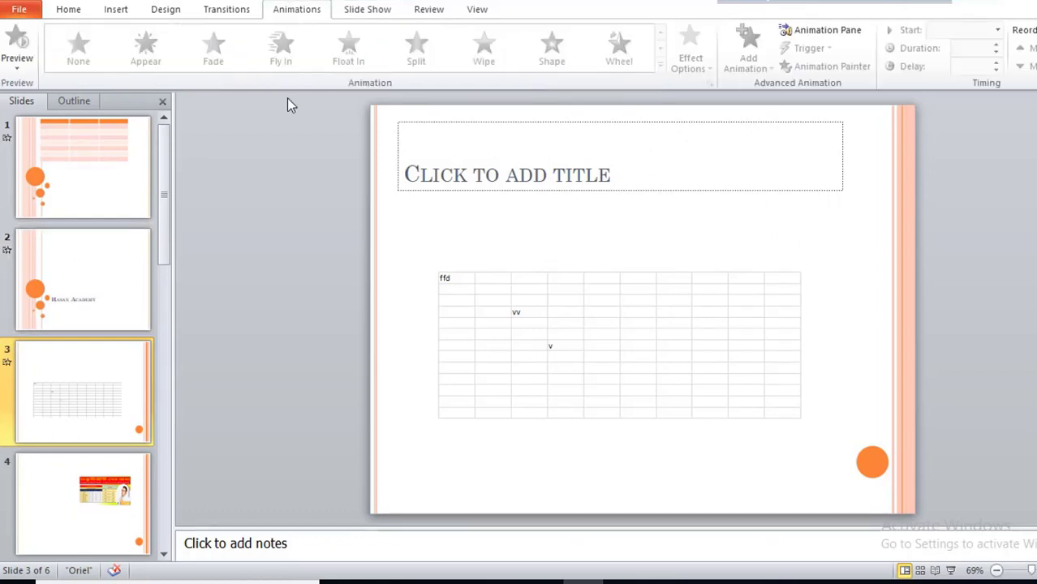
{"action": "left_click", "coordinate": [591, 312]}
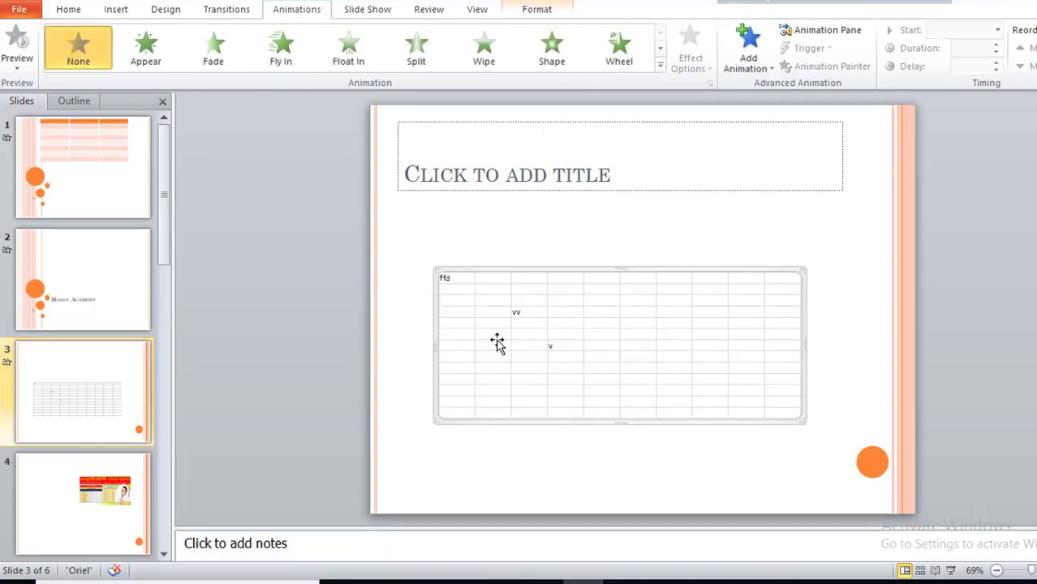
{"action": "left_click", "coordinate": [56, 191]}
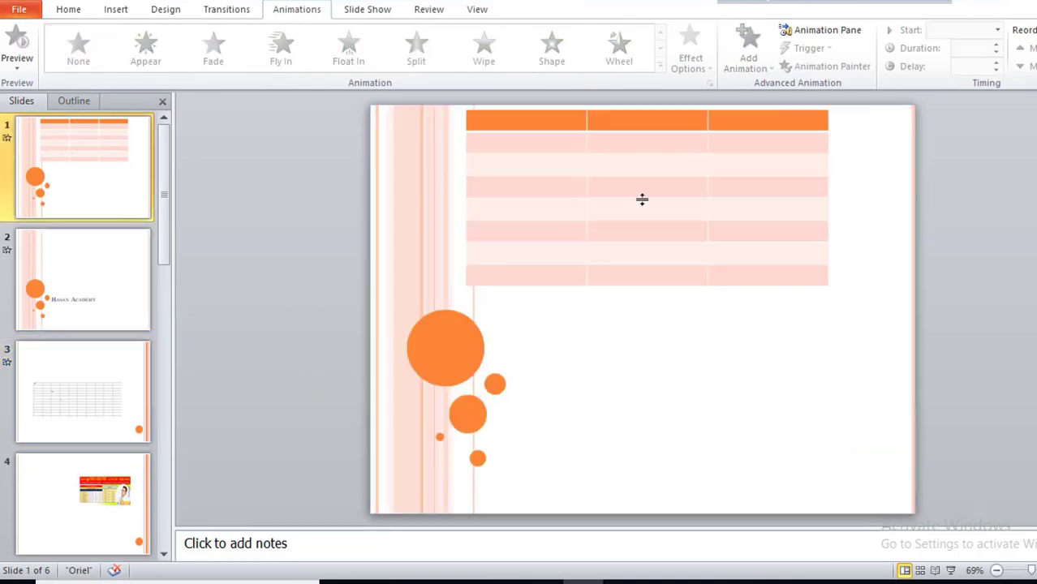
{"action": "left_click", "coordinate": [615, 170]}
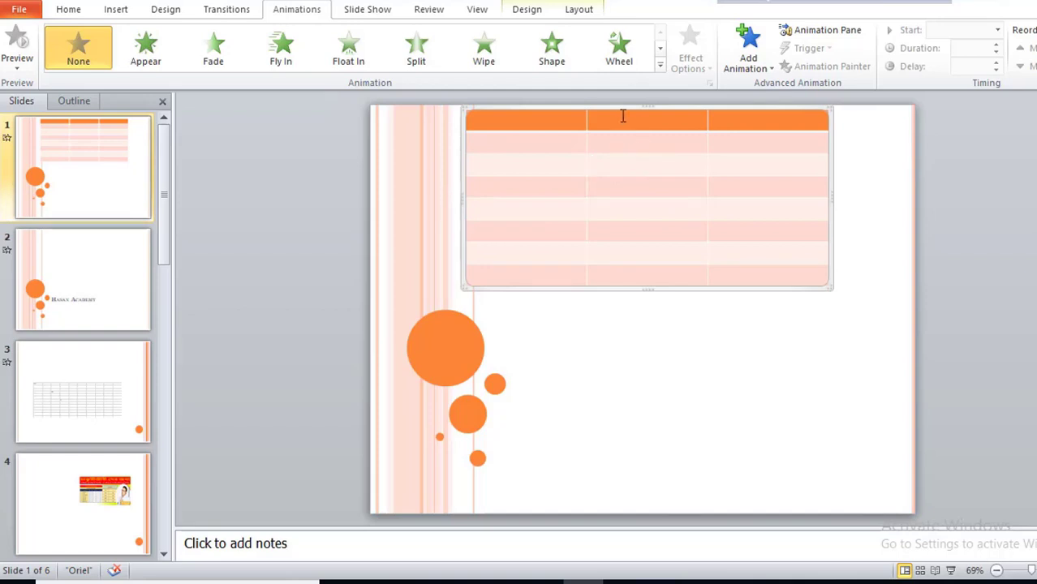
On slide 2, shrink the Hasan Academy title box to its text and move it near the top.
{"action": "left_click", "coordinate": [89, 302]}
{"action": "left_click", "coordinate": [607, 366]}
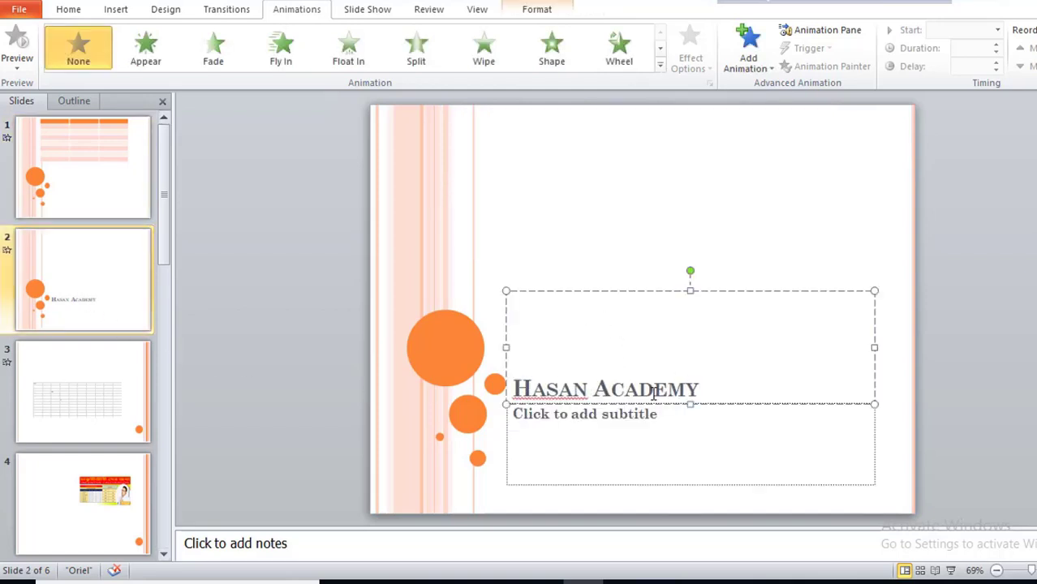
{"action": "left_click_drag", "start_coordinate": [690, 404], "coordinate": [689, 355]}
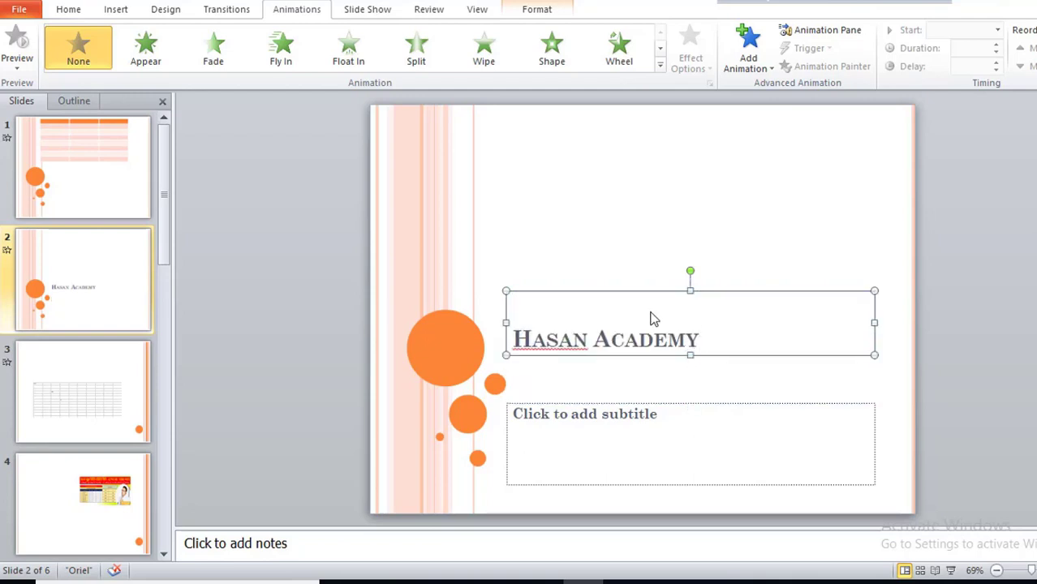
{"action": "left_click_drag", "start_coordinate": [646, 292], "coordinate": [632, 161]}
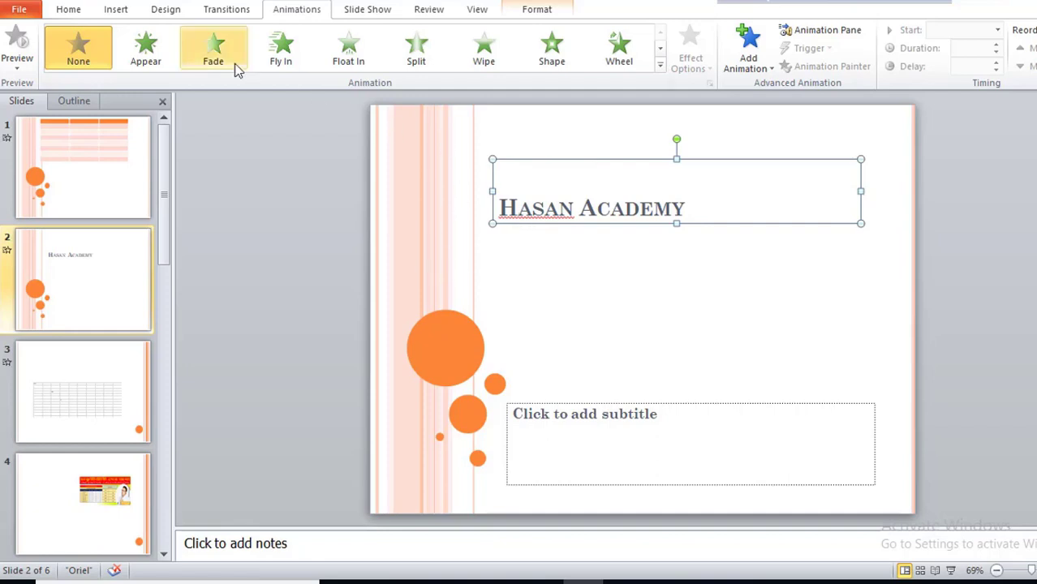
Try Appear, Fade and Fly In on the Hasan Academy title, then apply a two-second Bounce entrance.
{"action": "left_click", "coordinate": [141, 62]}
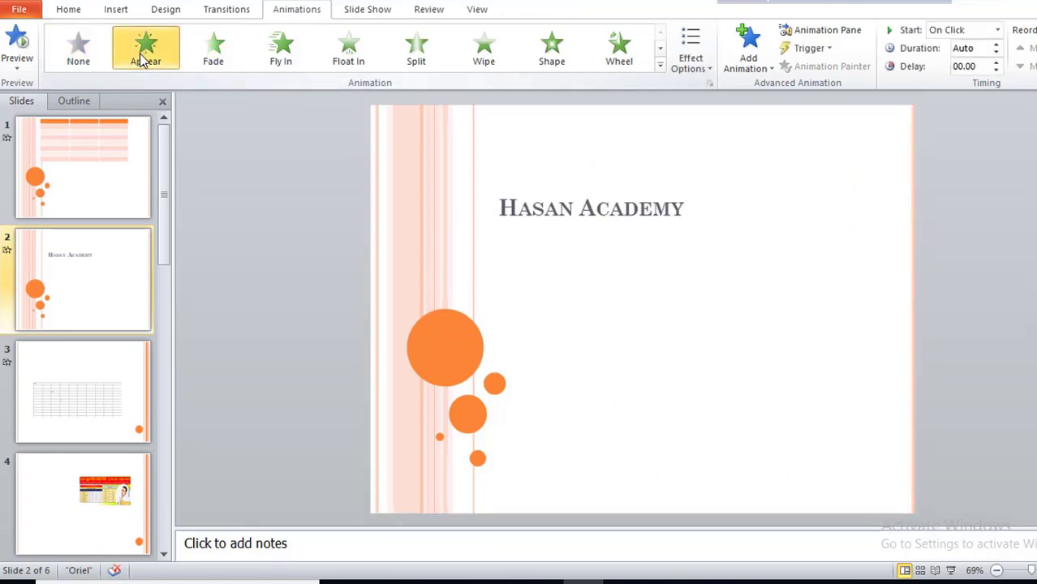
{"action": "left_click", "coordinate": [211, 54]}
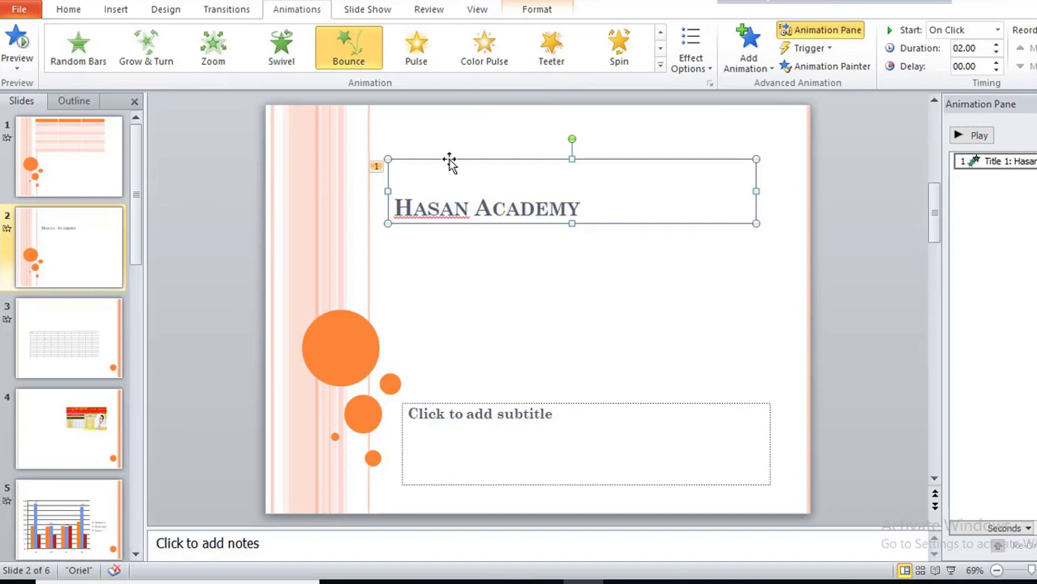
{"action": "left_click", "coordinate": [659, 65]}
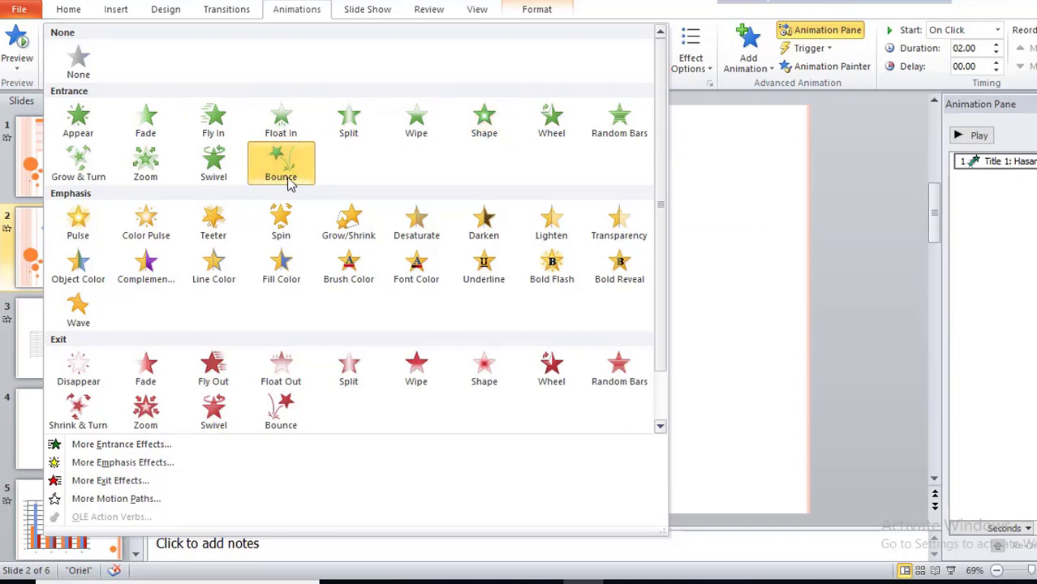
{"action": "left_click", "coordinate": [213, 120]}
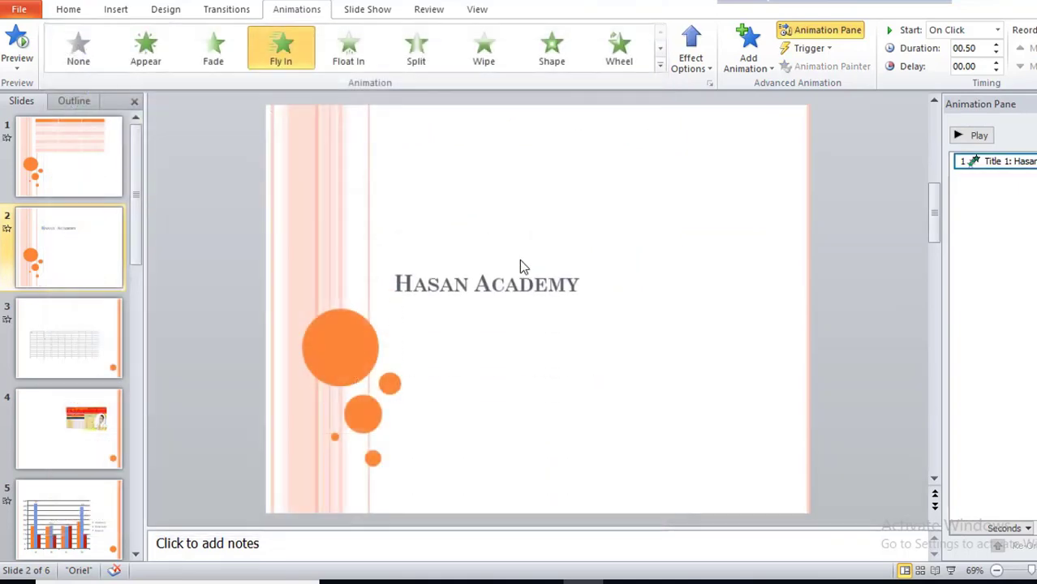
{"action": "left_click", "coordinate": [663, 70]}
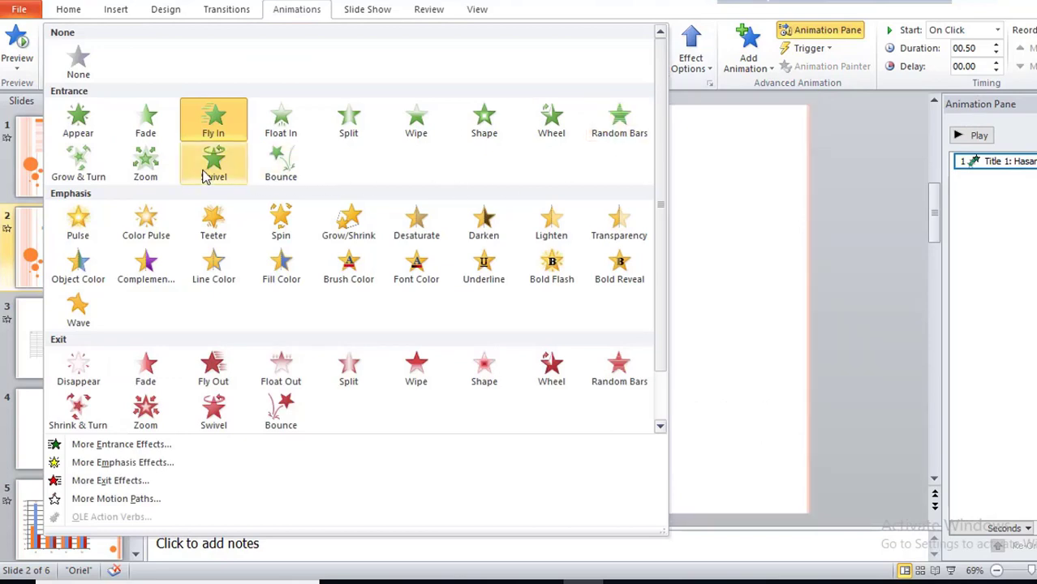
{"action": "left_click", "coordinate": [282, 166]}
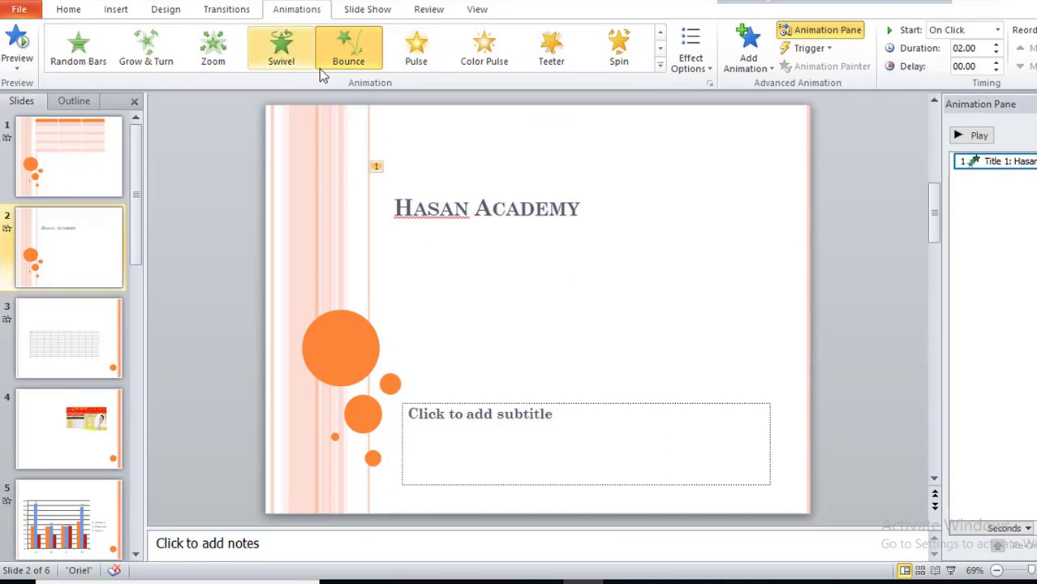
Open the Start timing dropdown for the title's Bounce animation, currently On Click.
{"action": "left_click", "coordinate": [371, 11]}
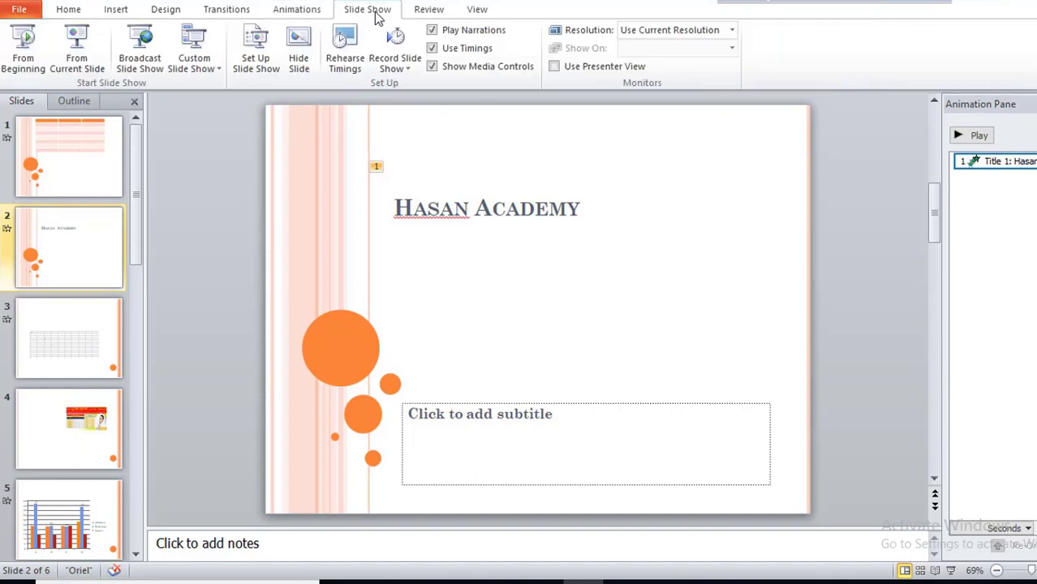
{"action": "left_click", "coordinate": [297, 11]}
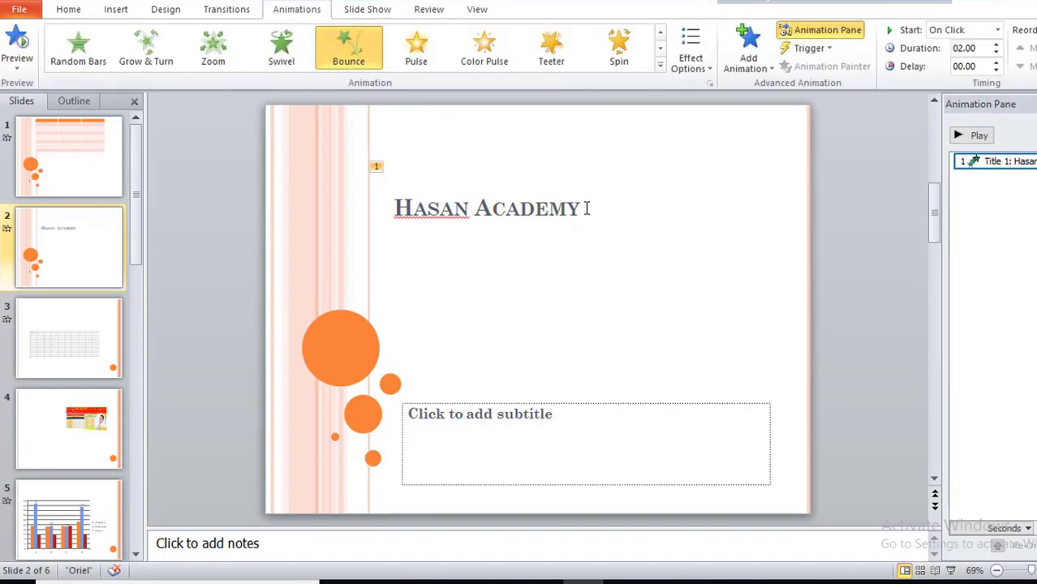
{"action": "left_click", "coordinate": [997, 30]}
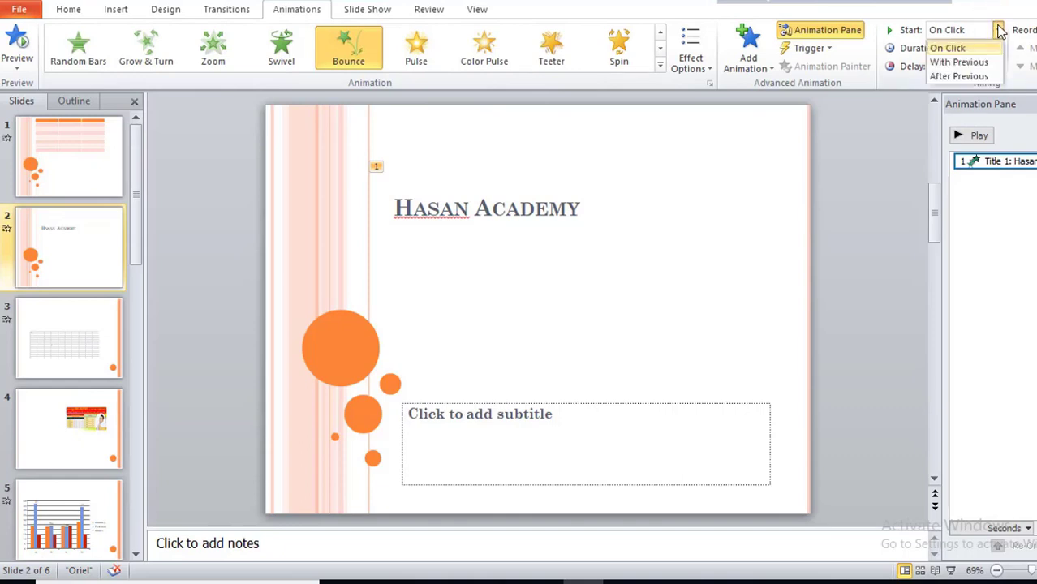